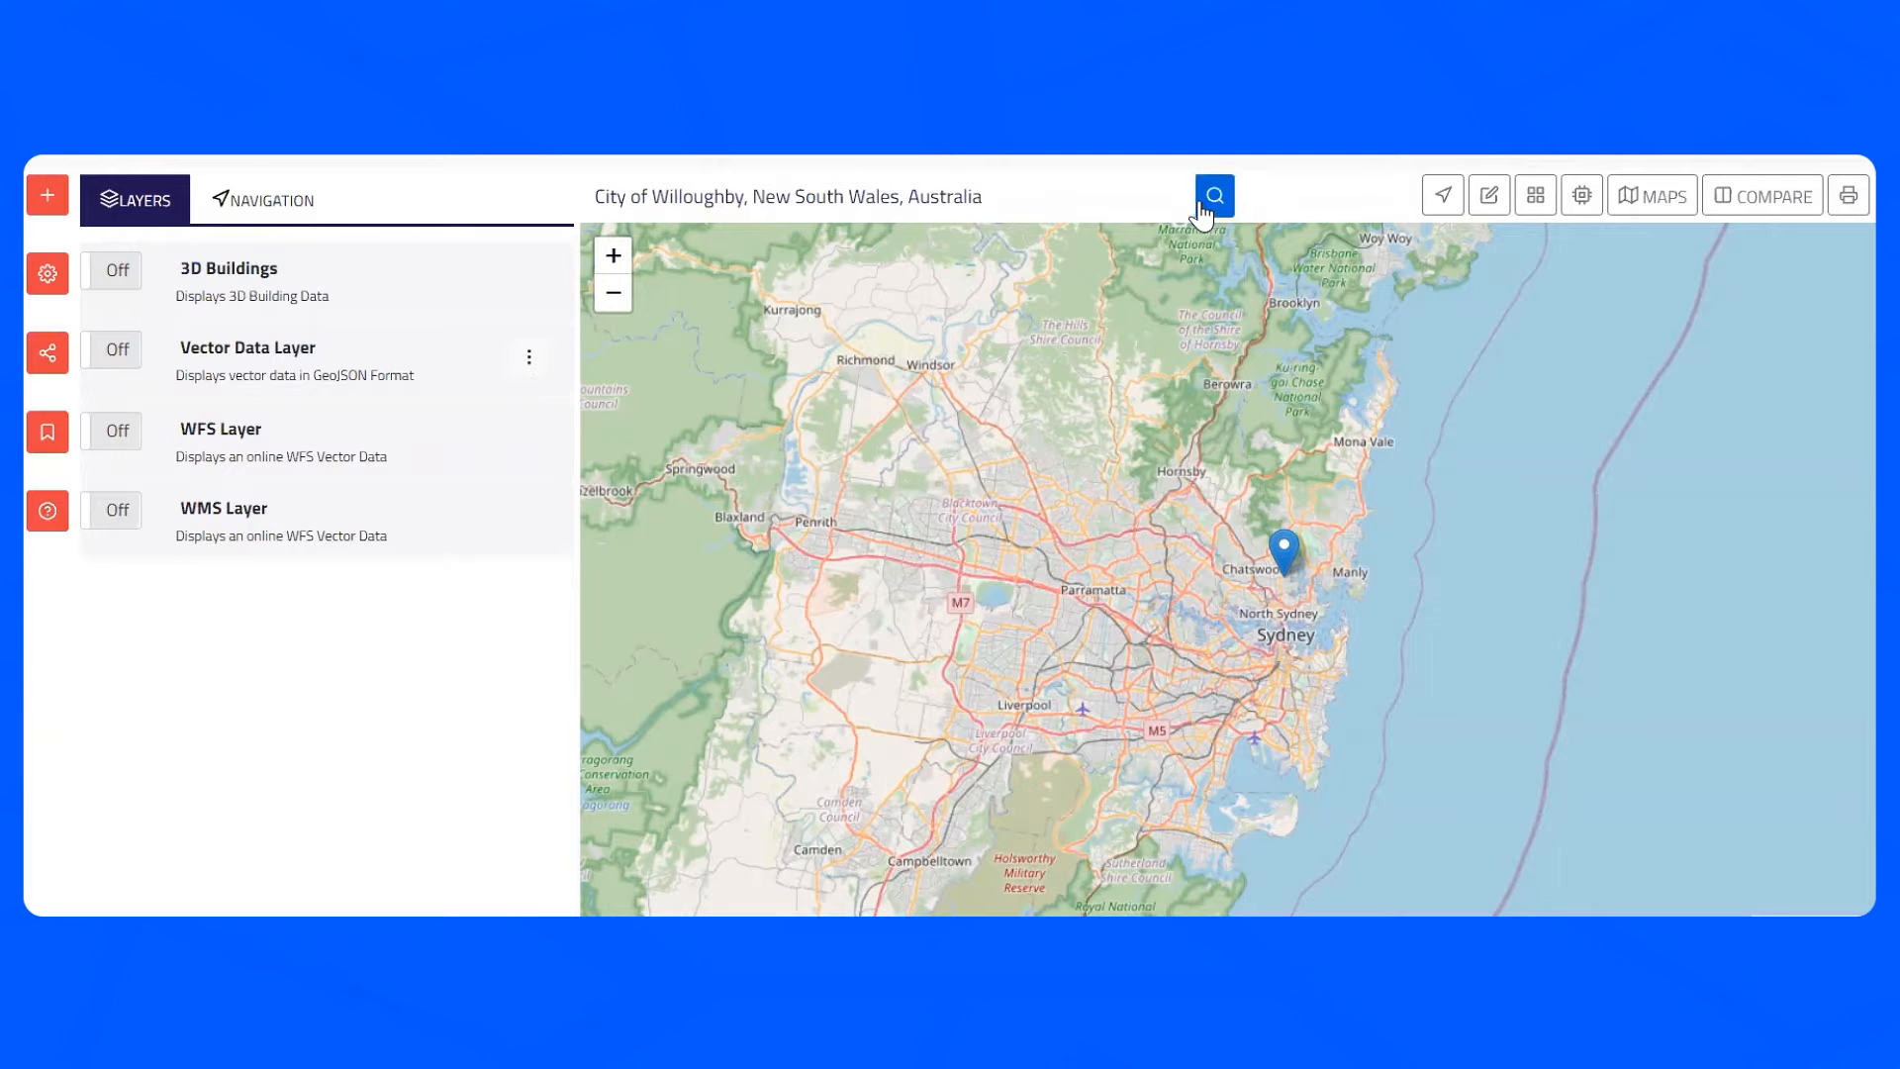
# - Search the map for Sydney and pick Sydney Olympic Park NSW, Australia from the suggestions
pyautogui.click(1006, 201)
pyautogui.moveTo(1007, 201); pyautogui.dragTo(470, 238)
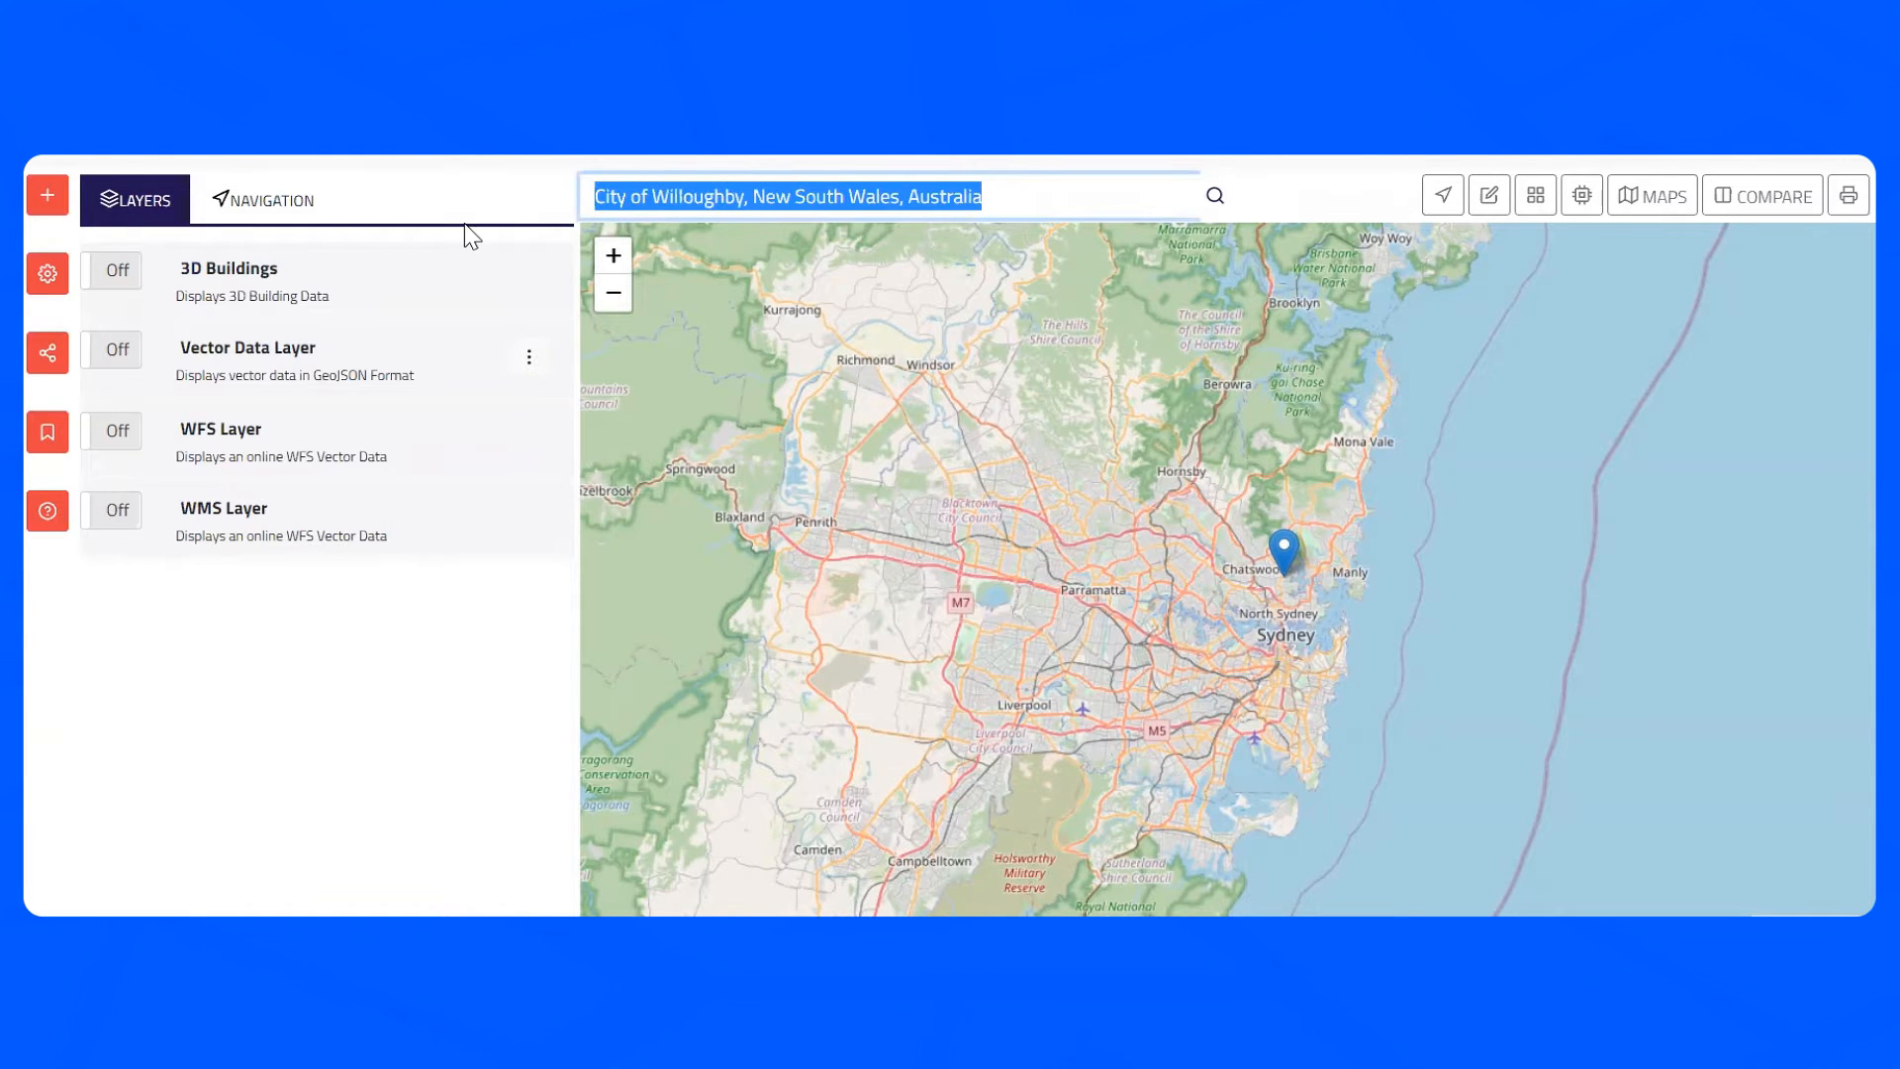
pyautogui.write('Sydne')
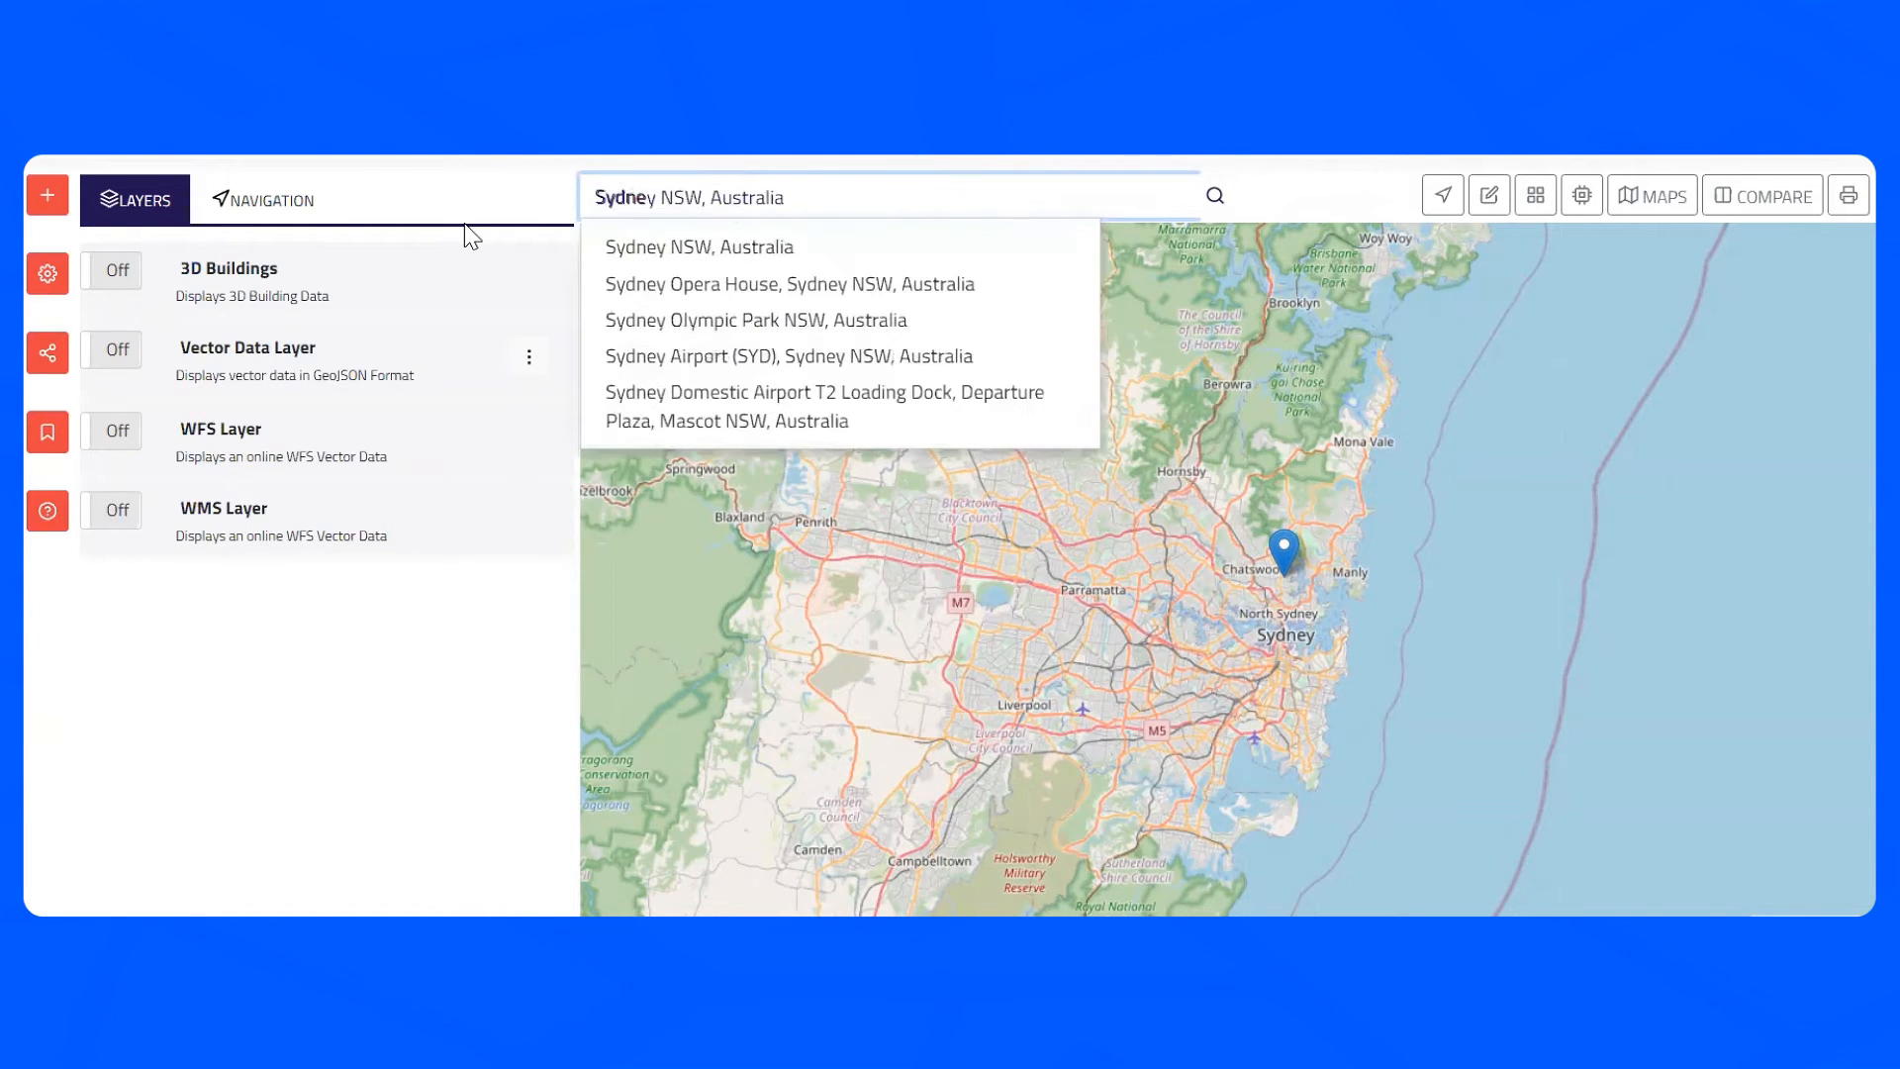
pyautogui.click(791, 319)
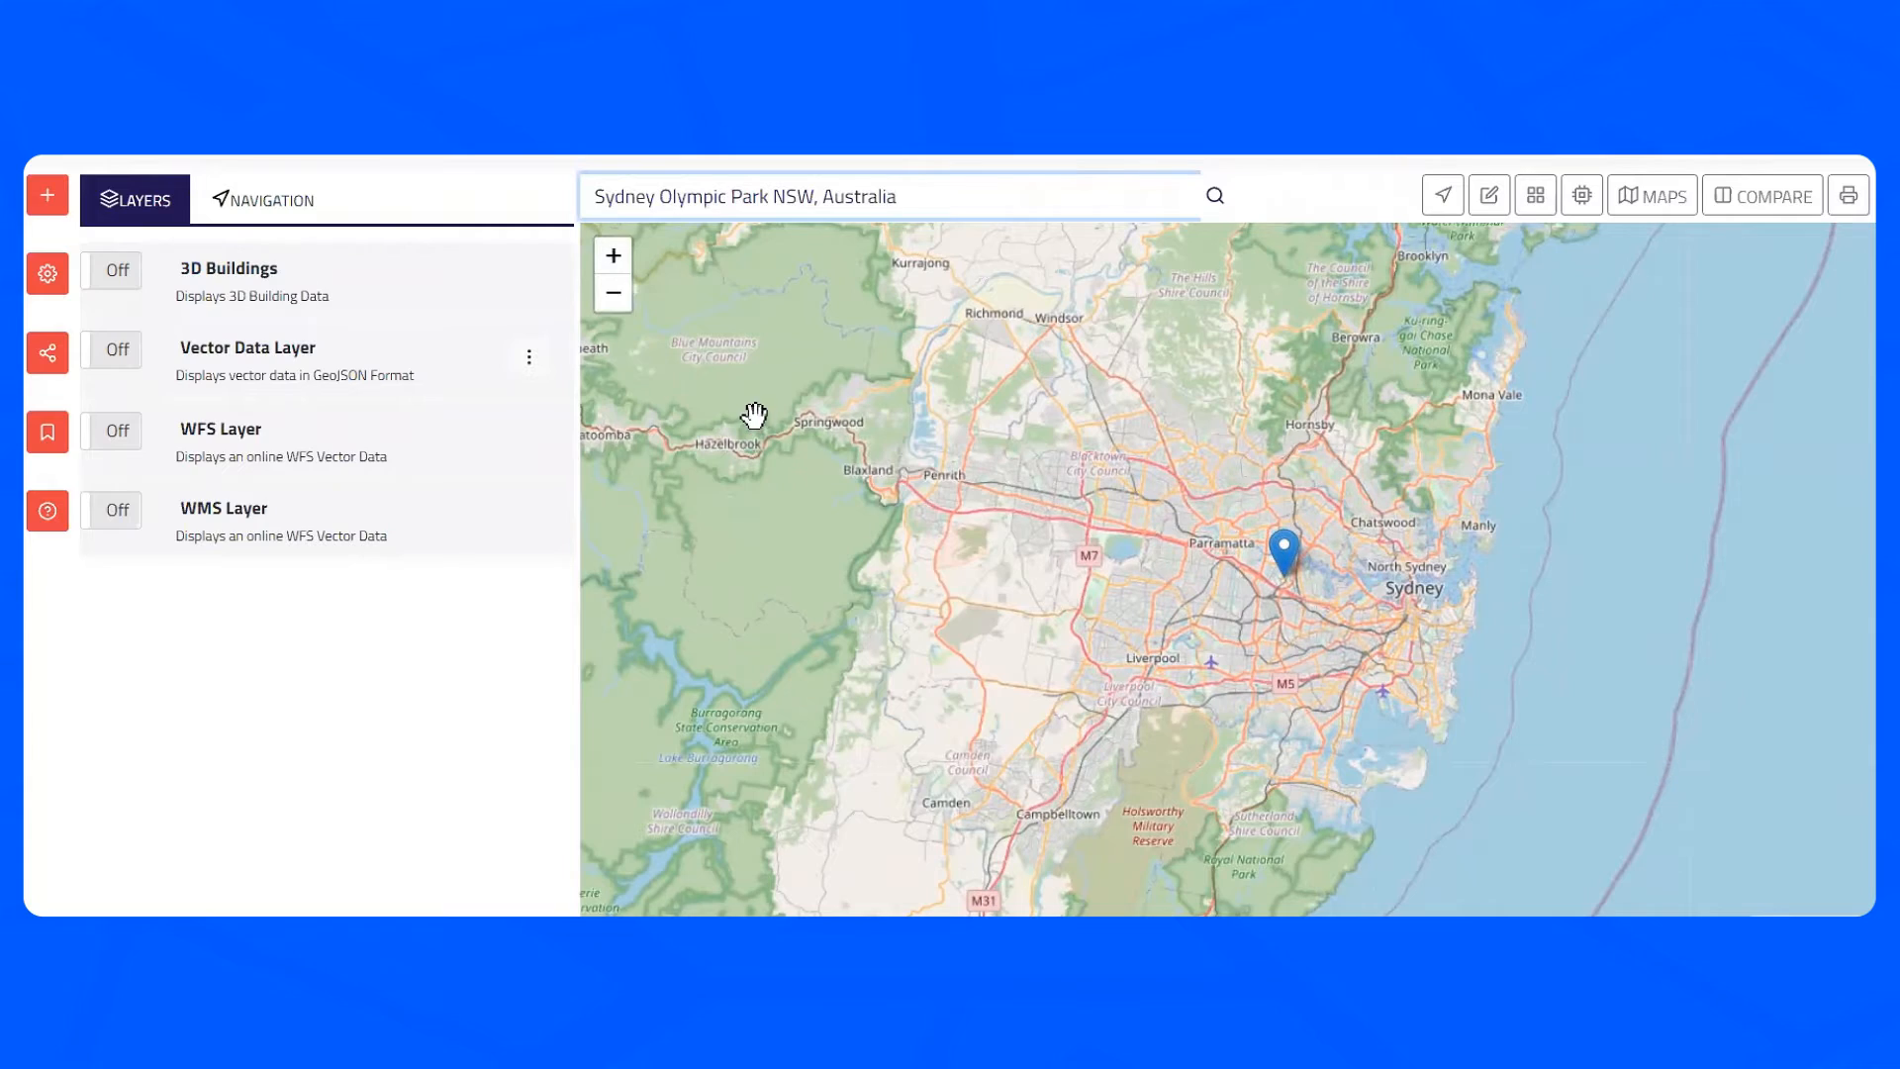
# - Draw a closed polygon tracing the outline of Qudos Bank Arena with the polygon drawing tool
pyautogui.click(614, 259)
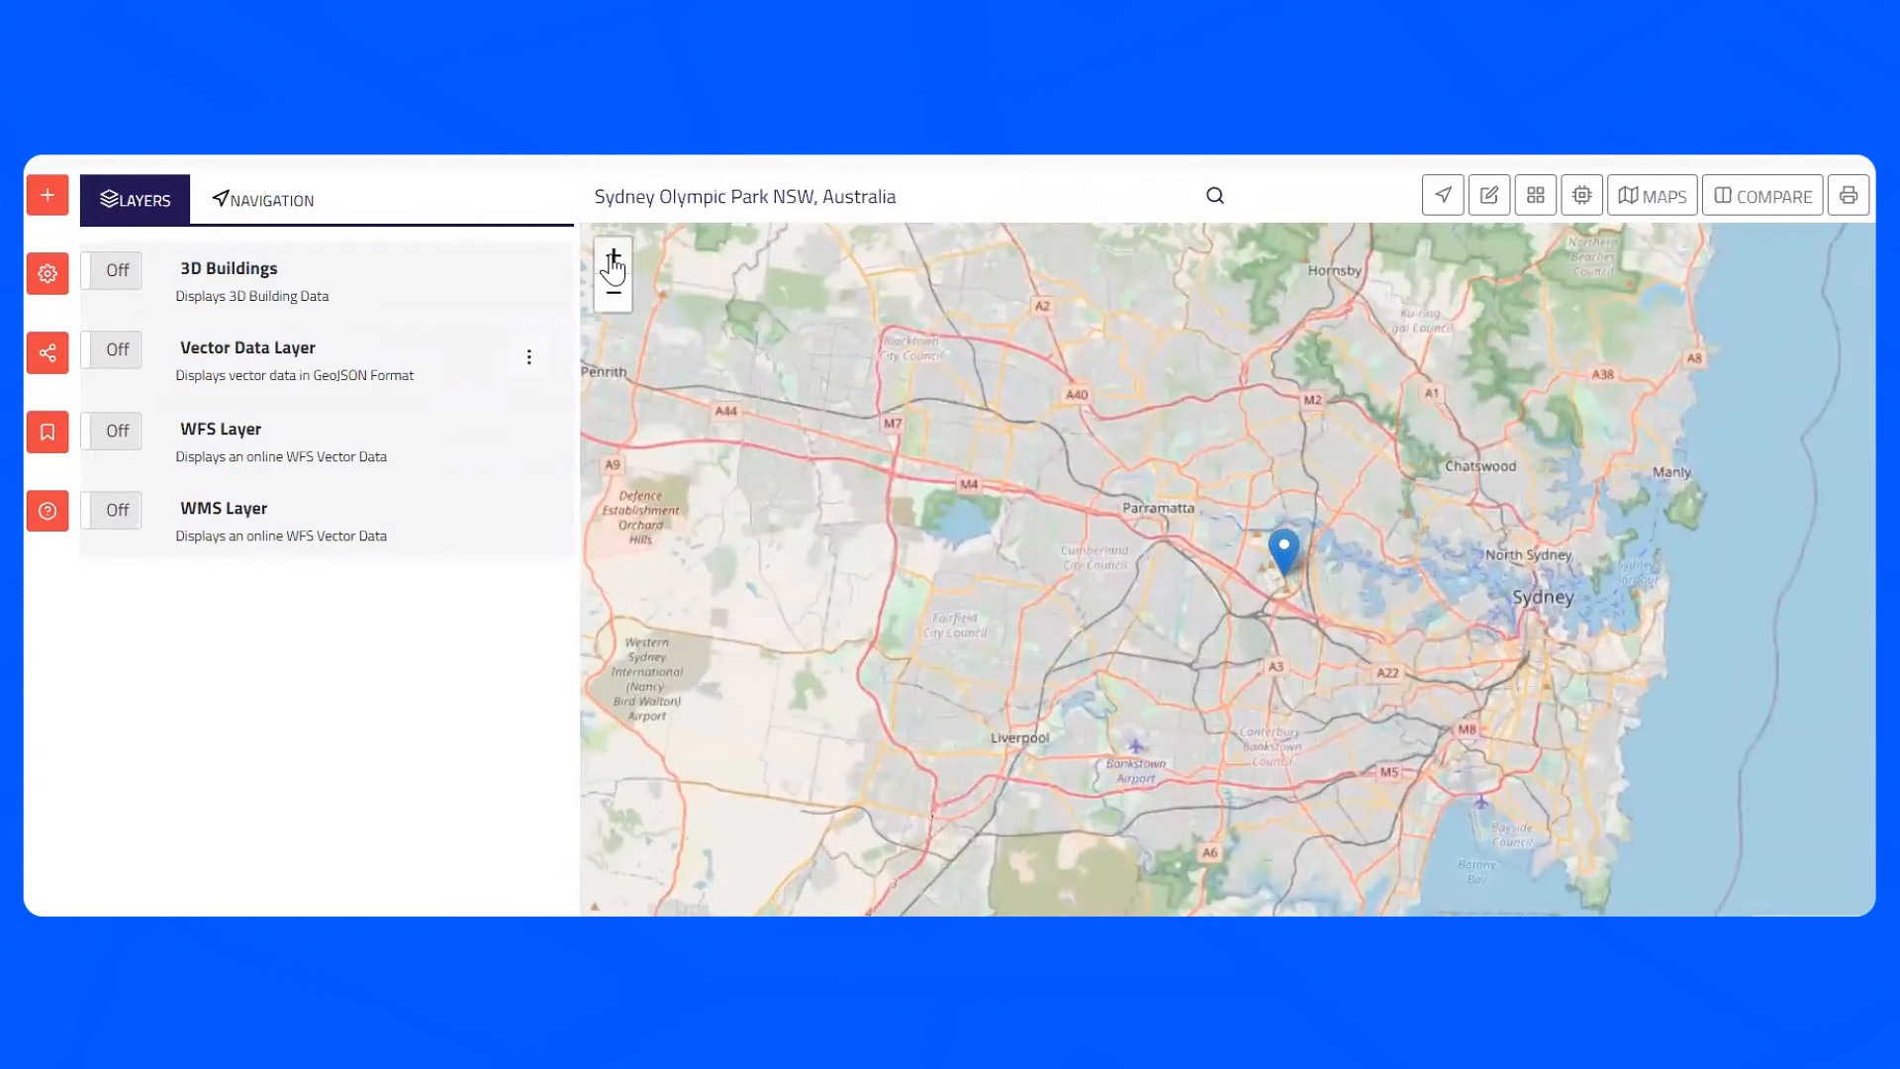
pyautogui.click(613, 259)
pyautogui.click(614, 260)
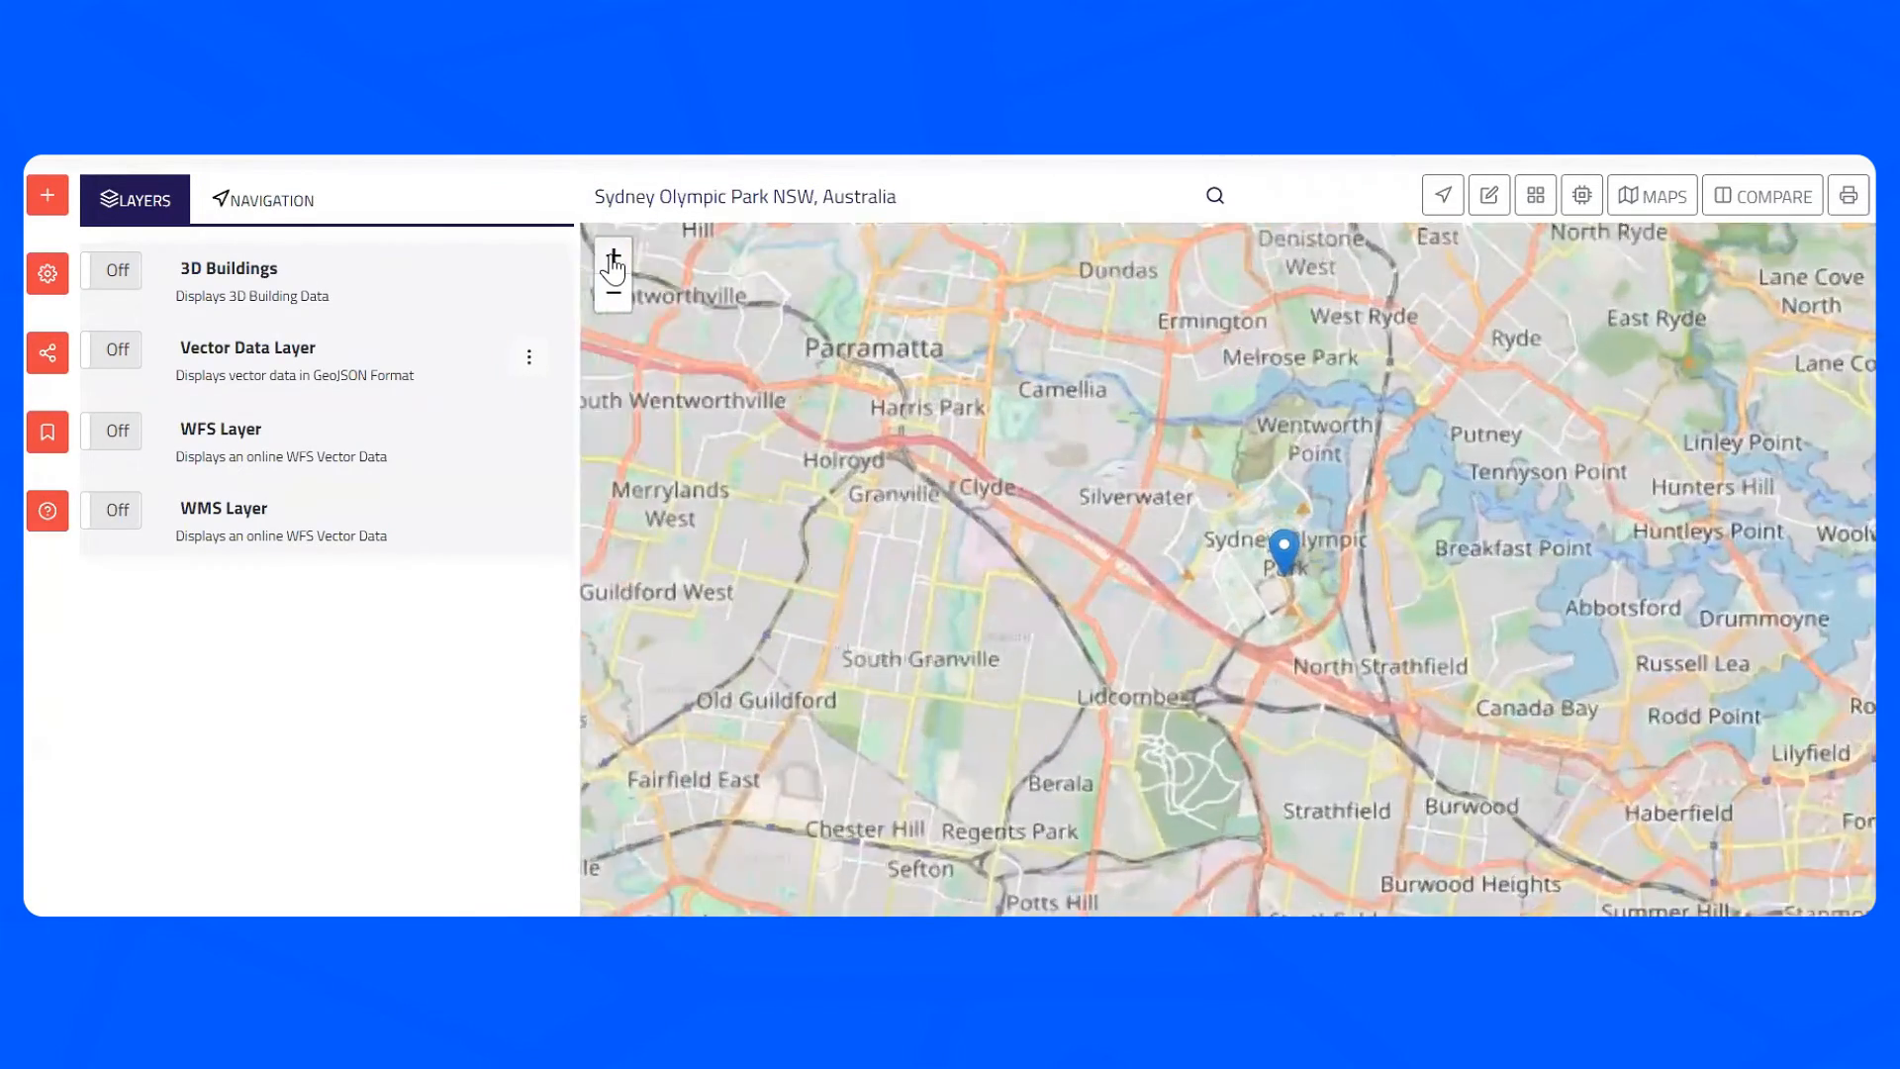
pyautogui.click(614, 259)
pyautogui.click(614, 259)
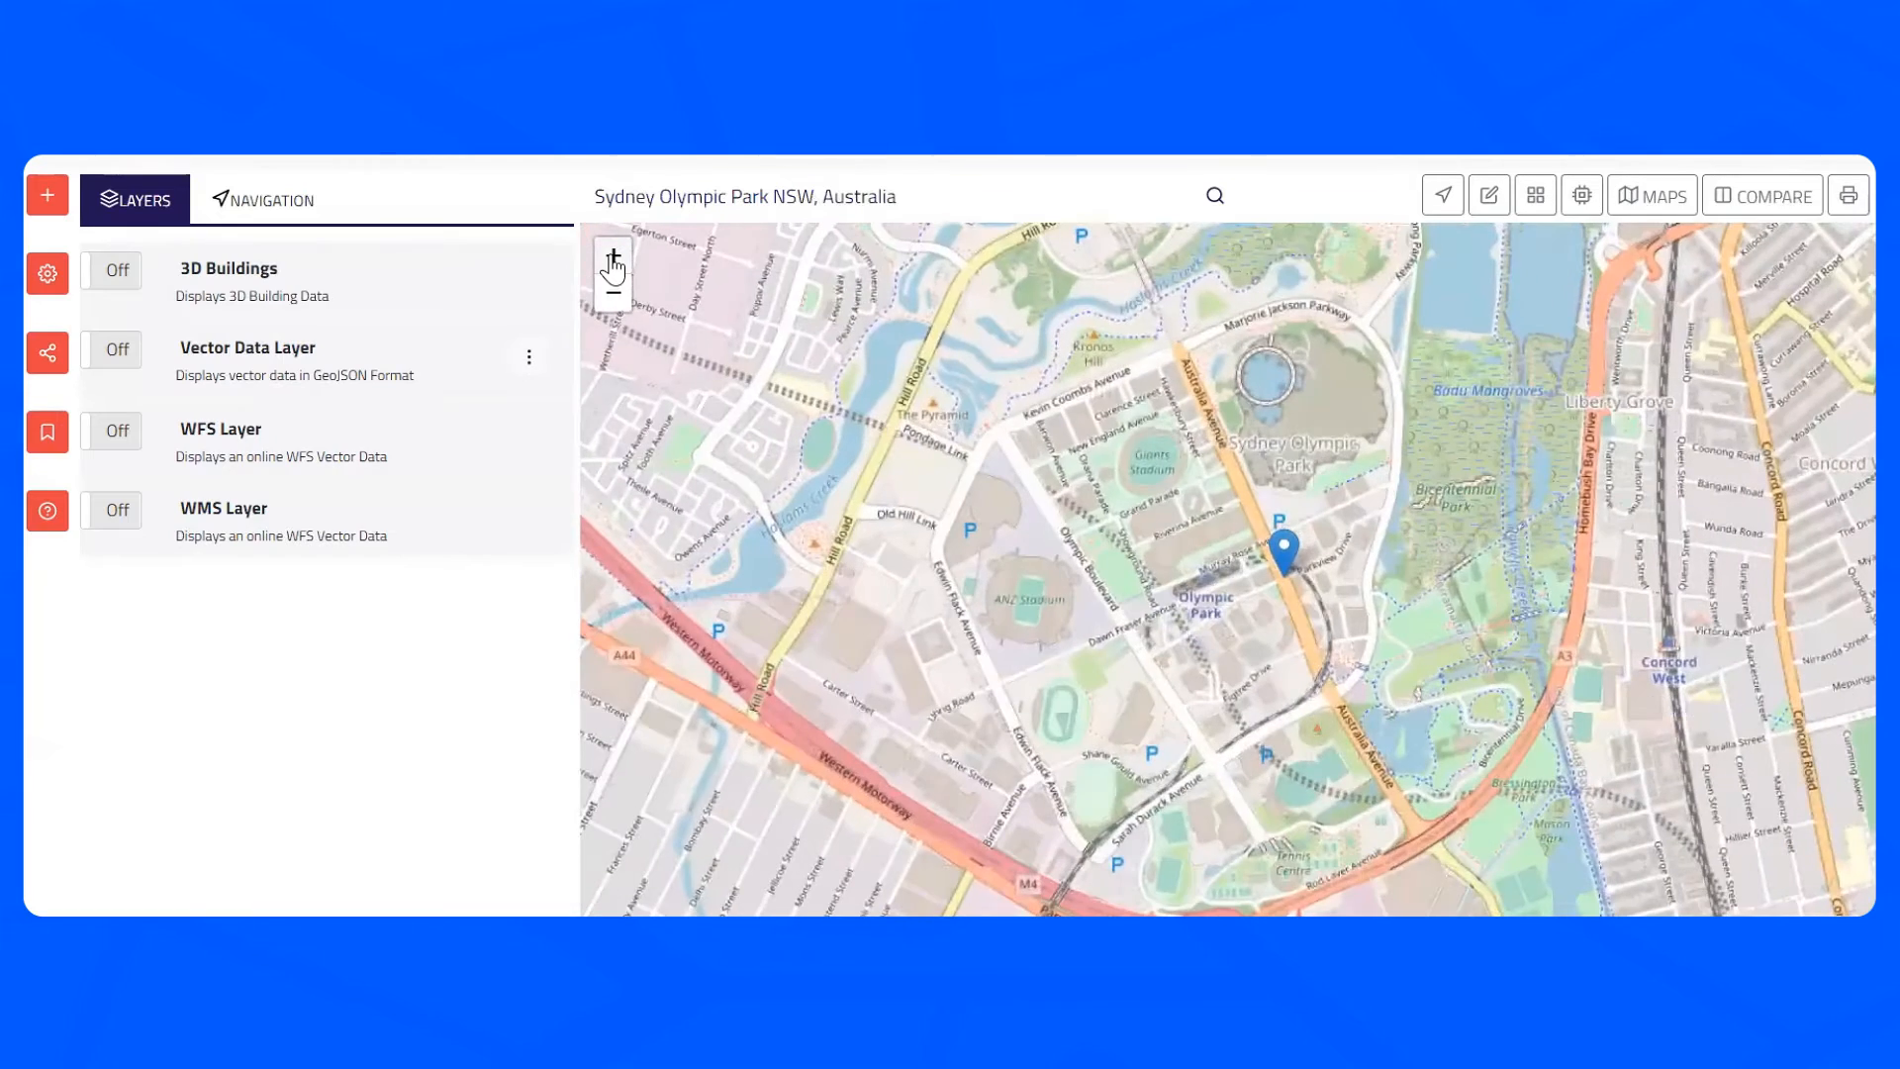
pyautogui.click(614, 259)
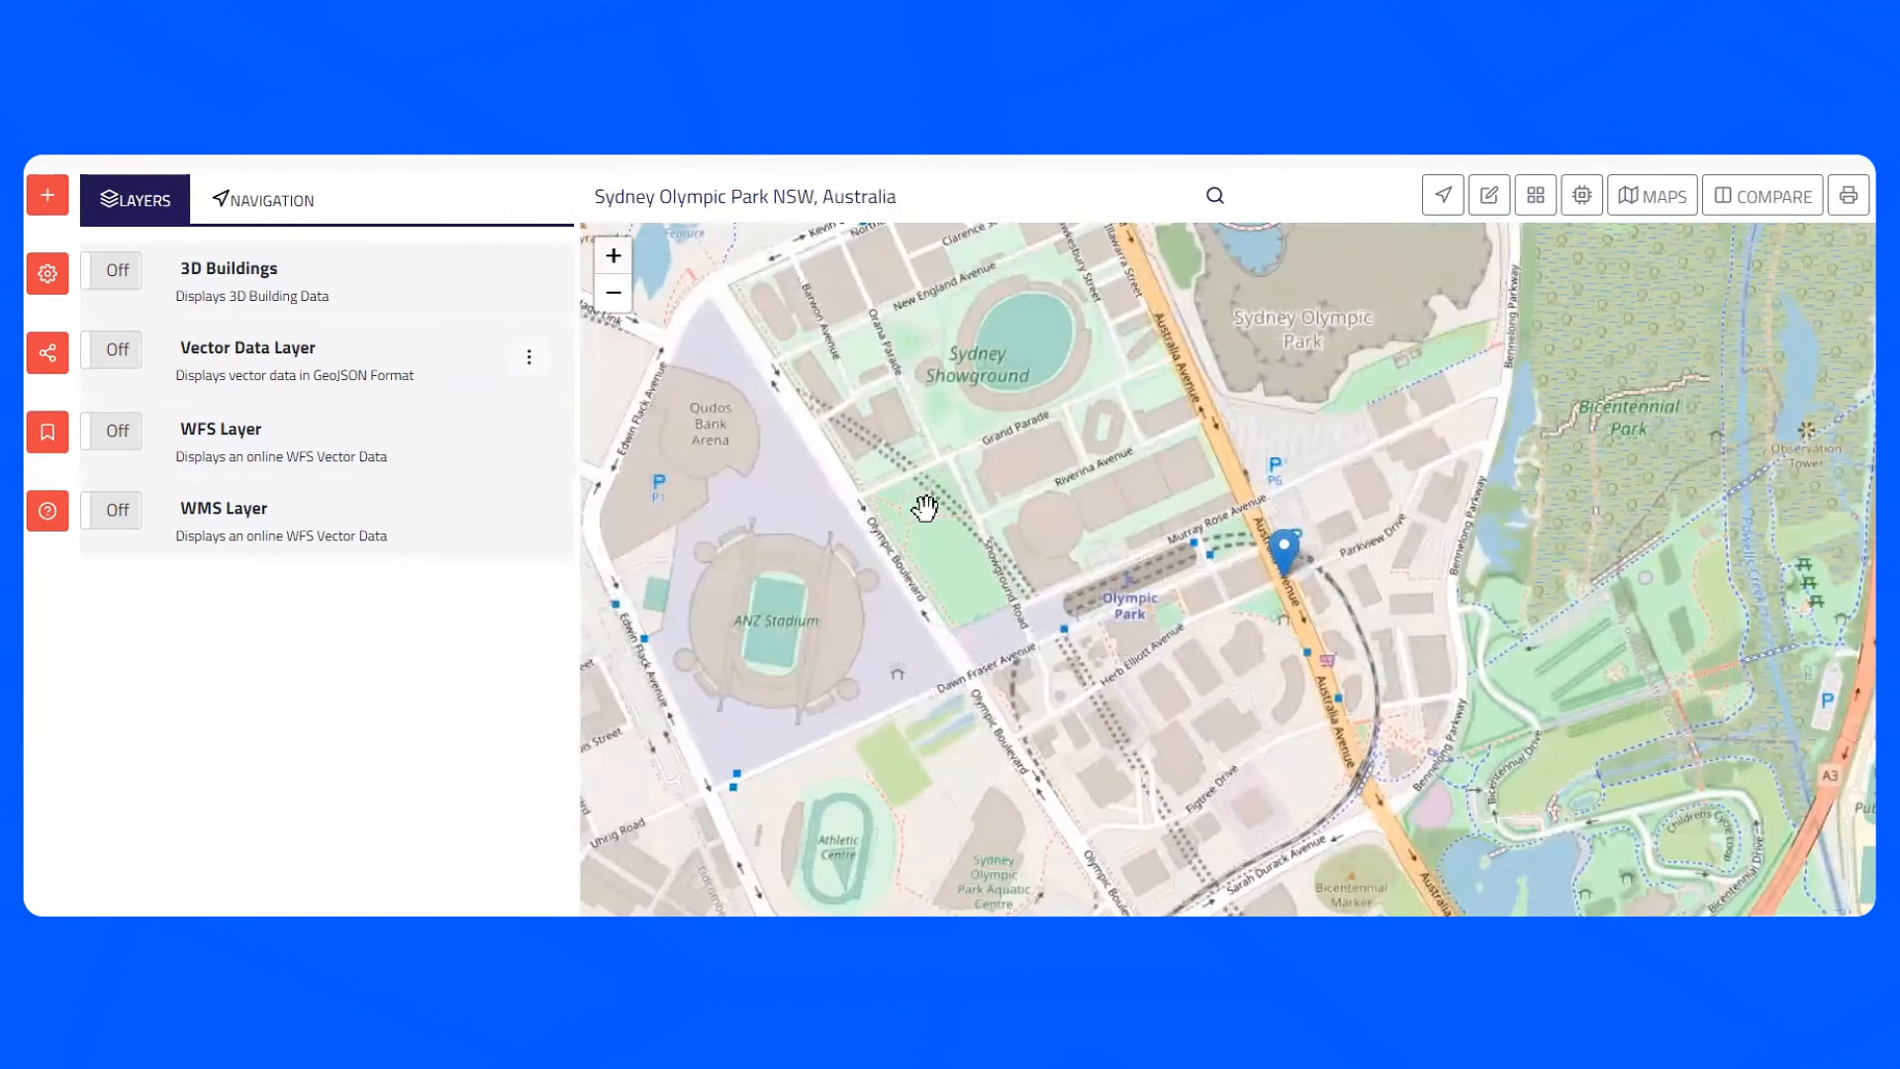
pyautogui.moveTo(861, 471); pyautogui.dragTo(1159, 525)
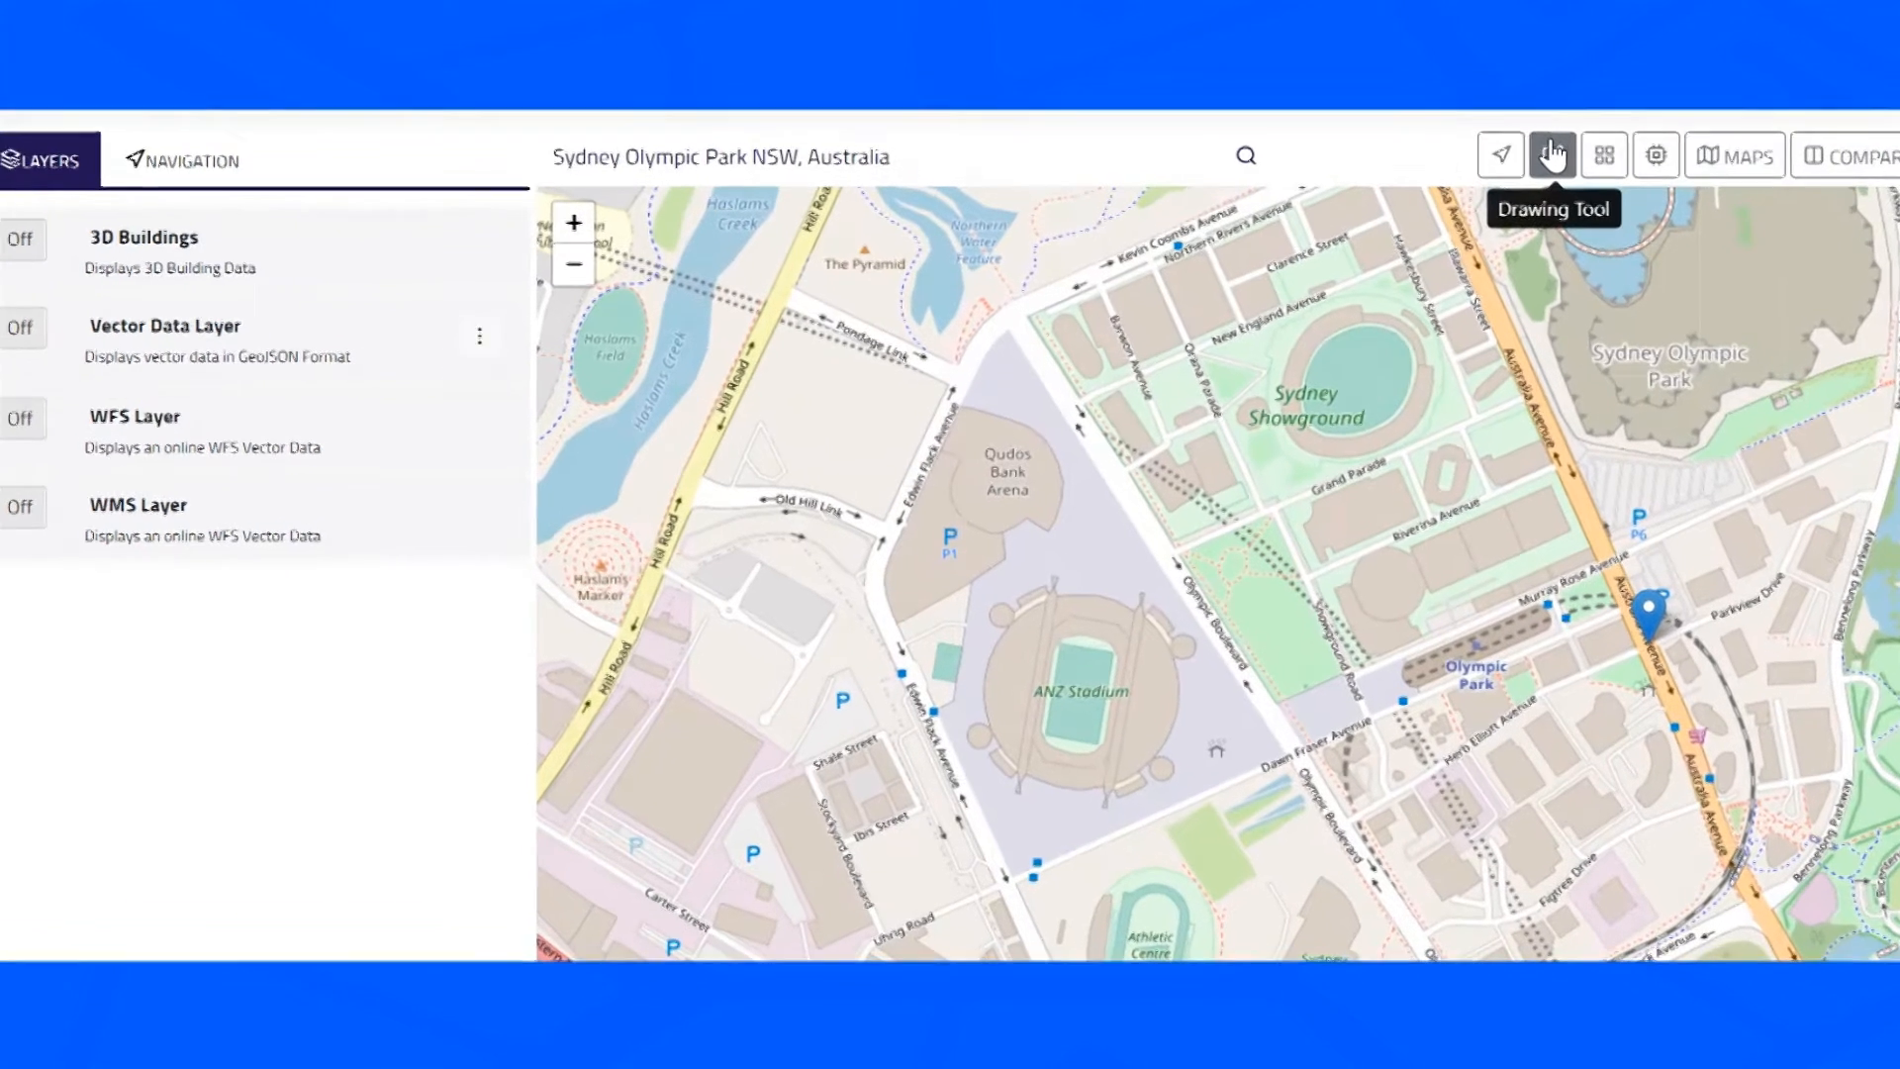
pyautogui.click(1490, 195)
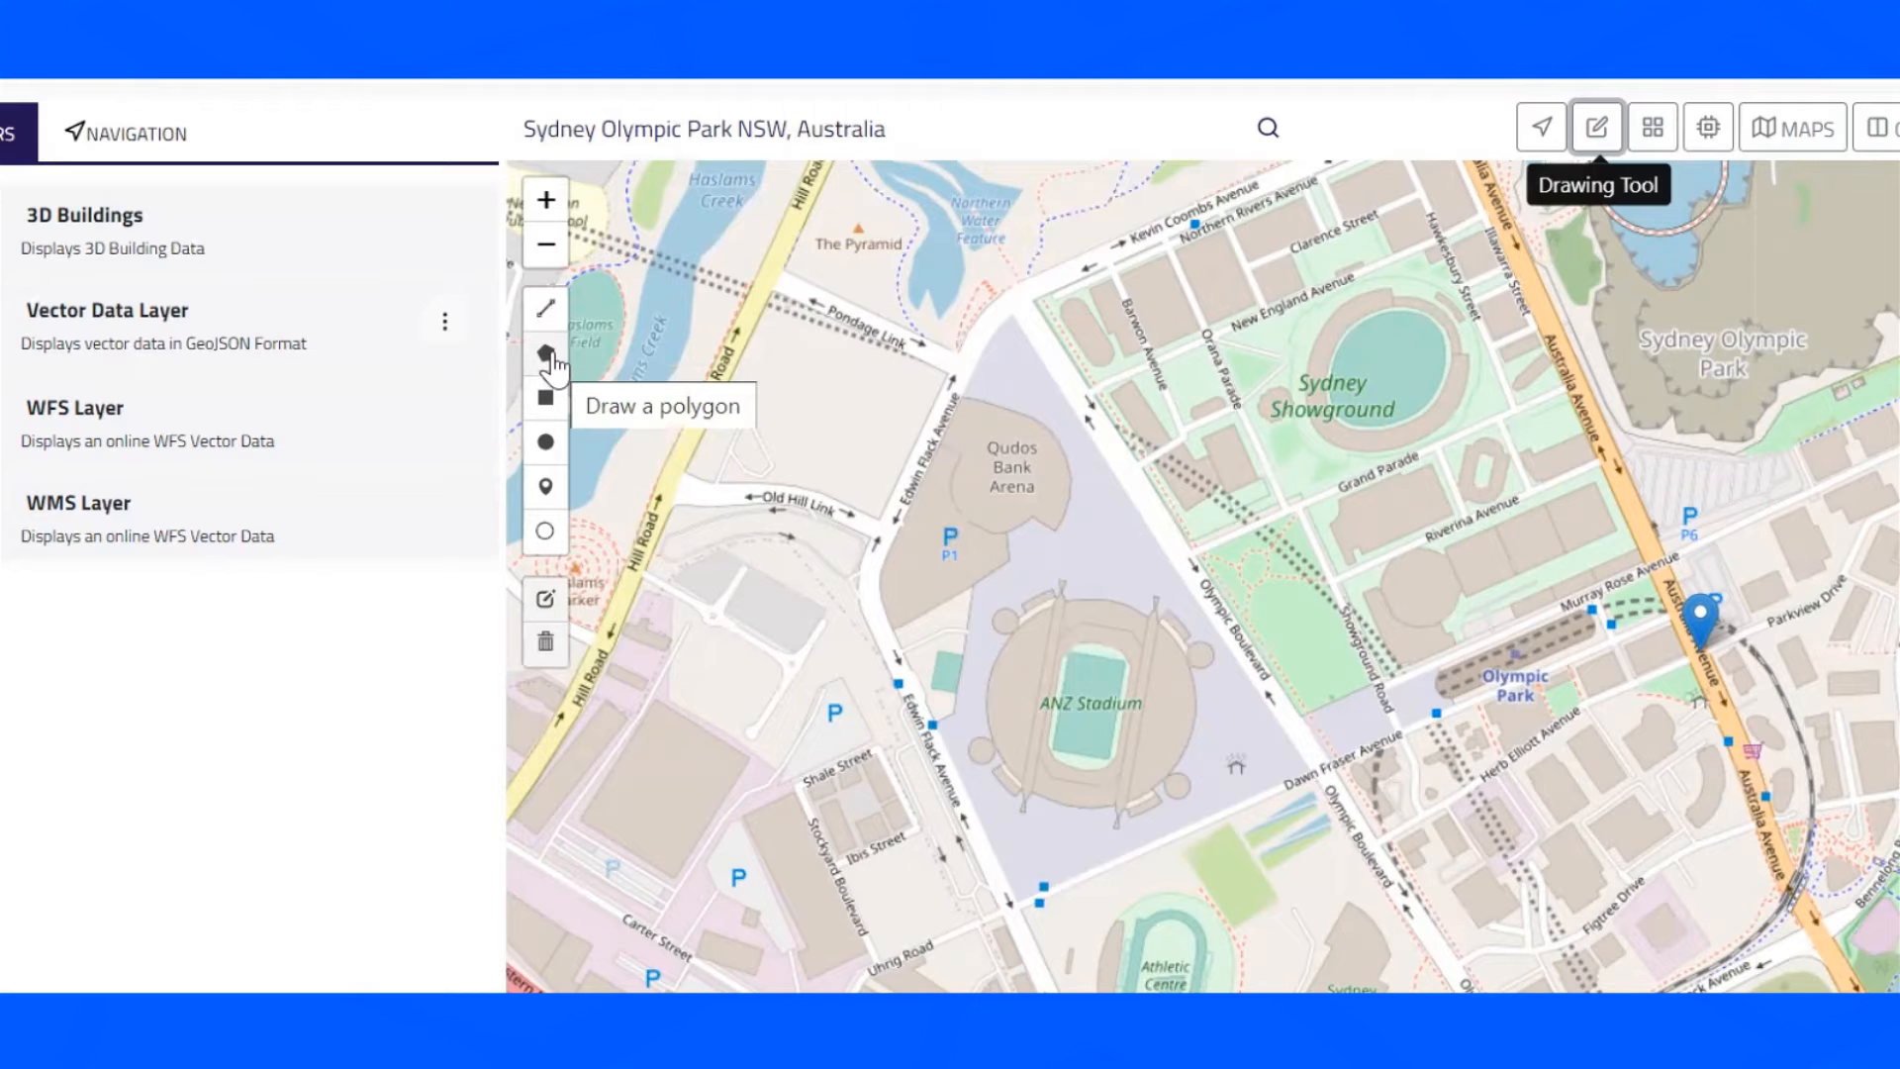
pyautogui.click(546, 354)
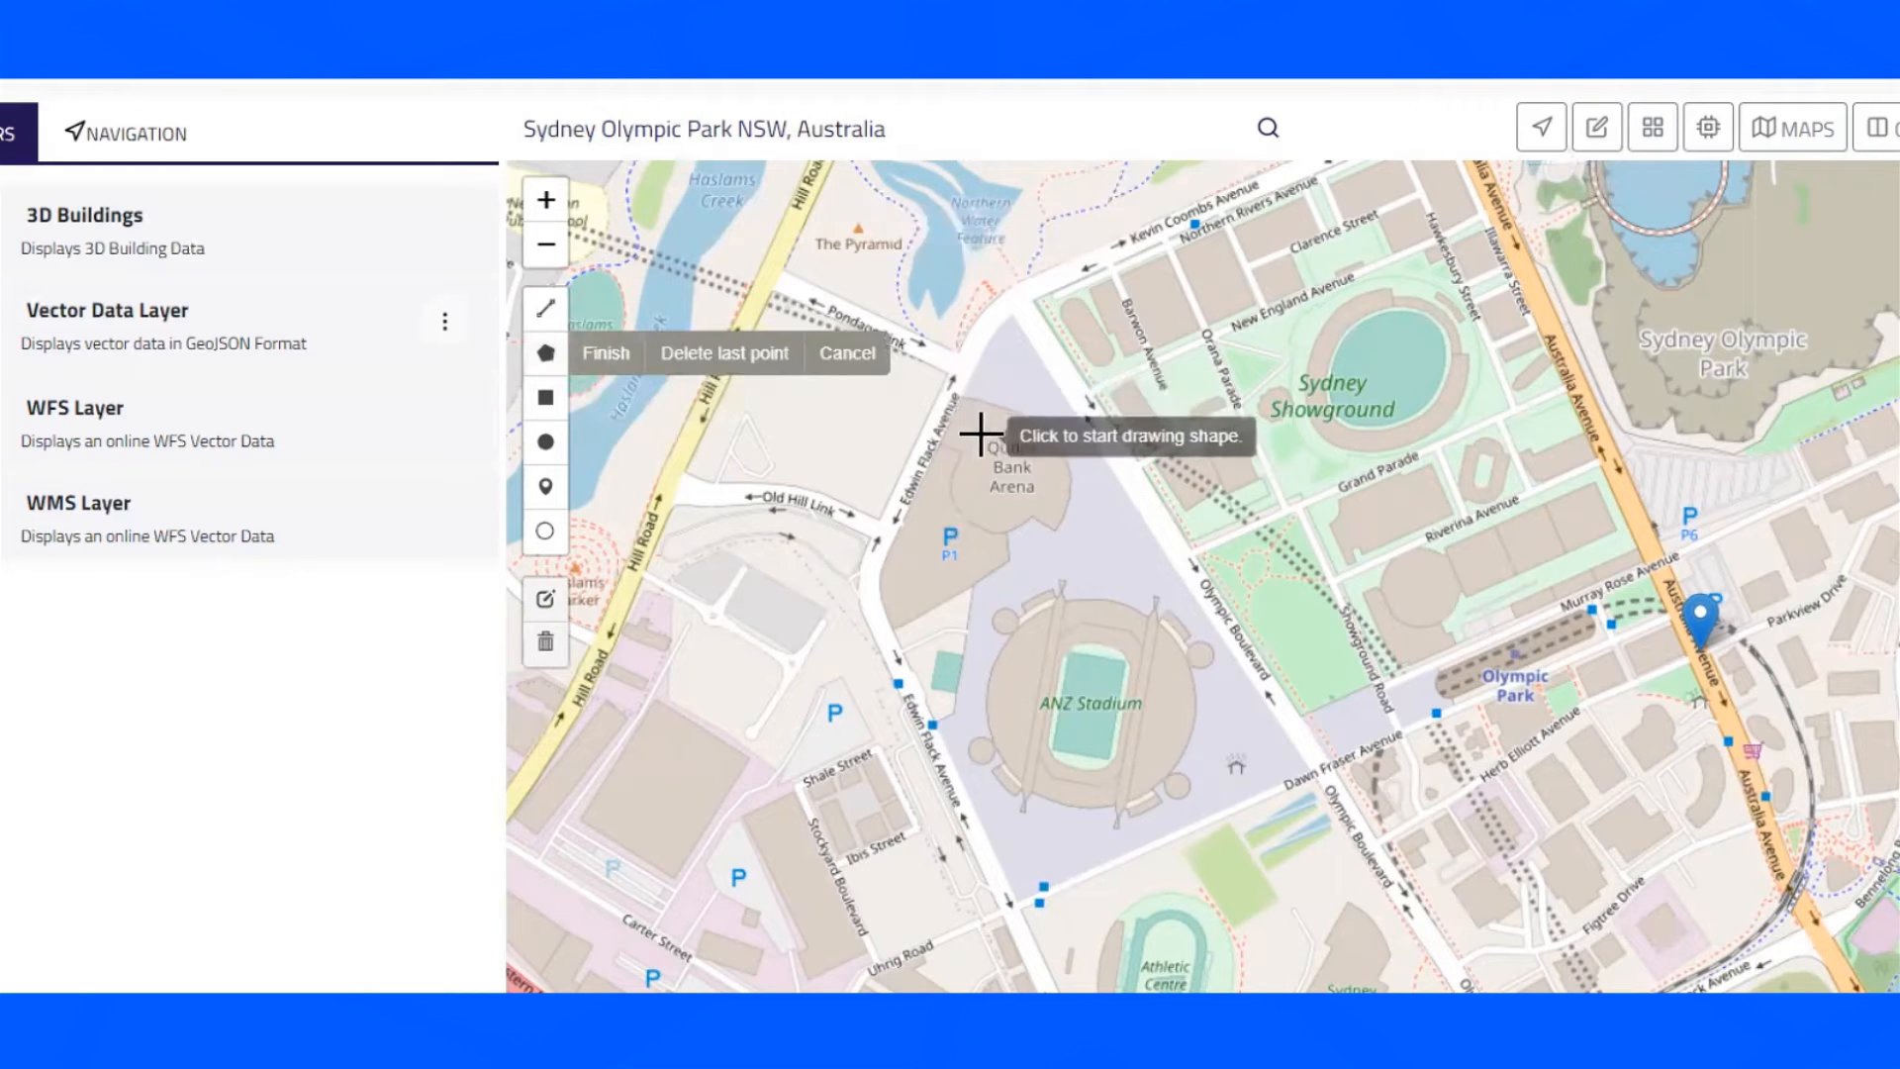
pyautogui.click(938, 438)
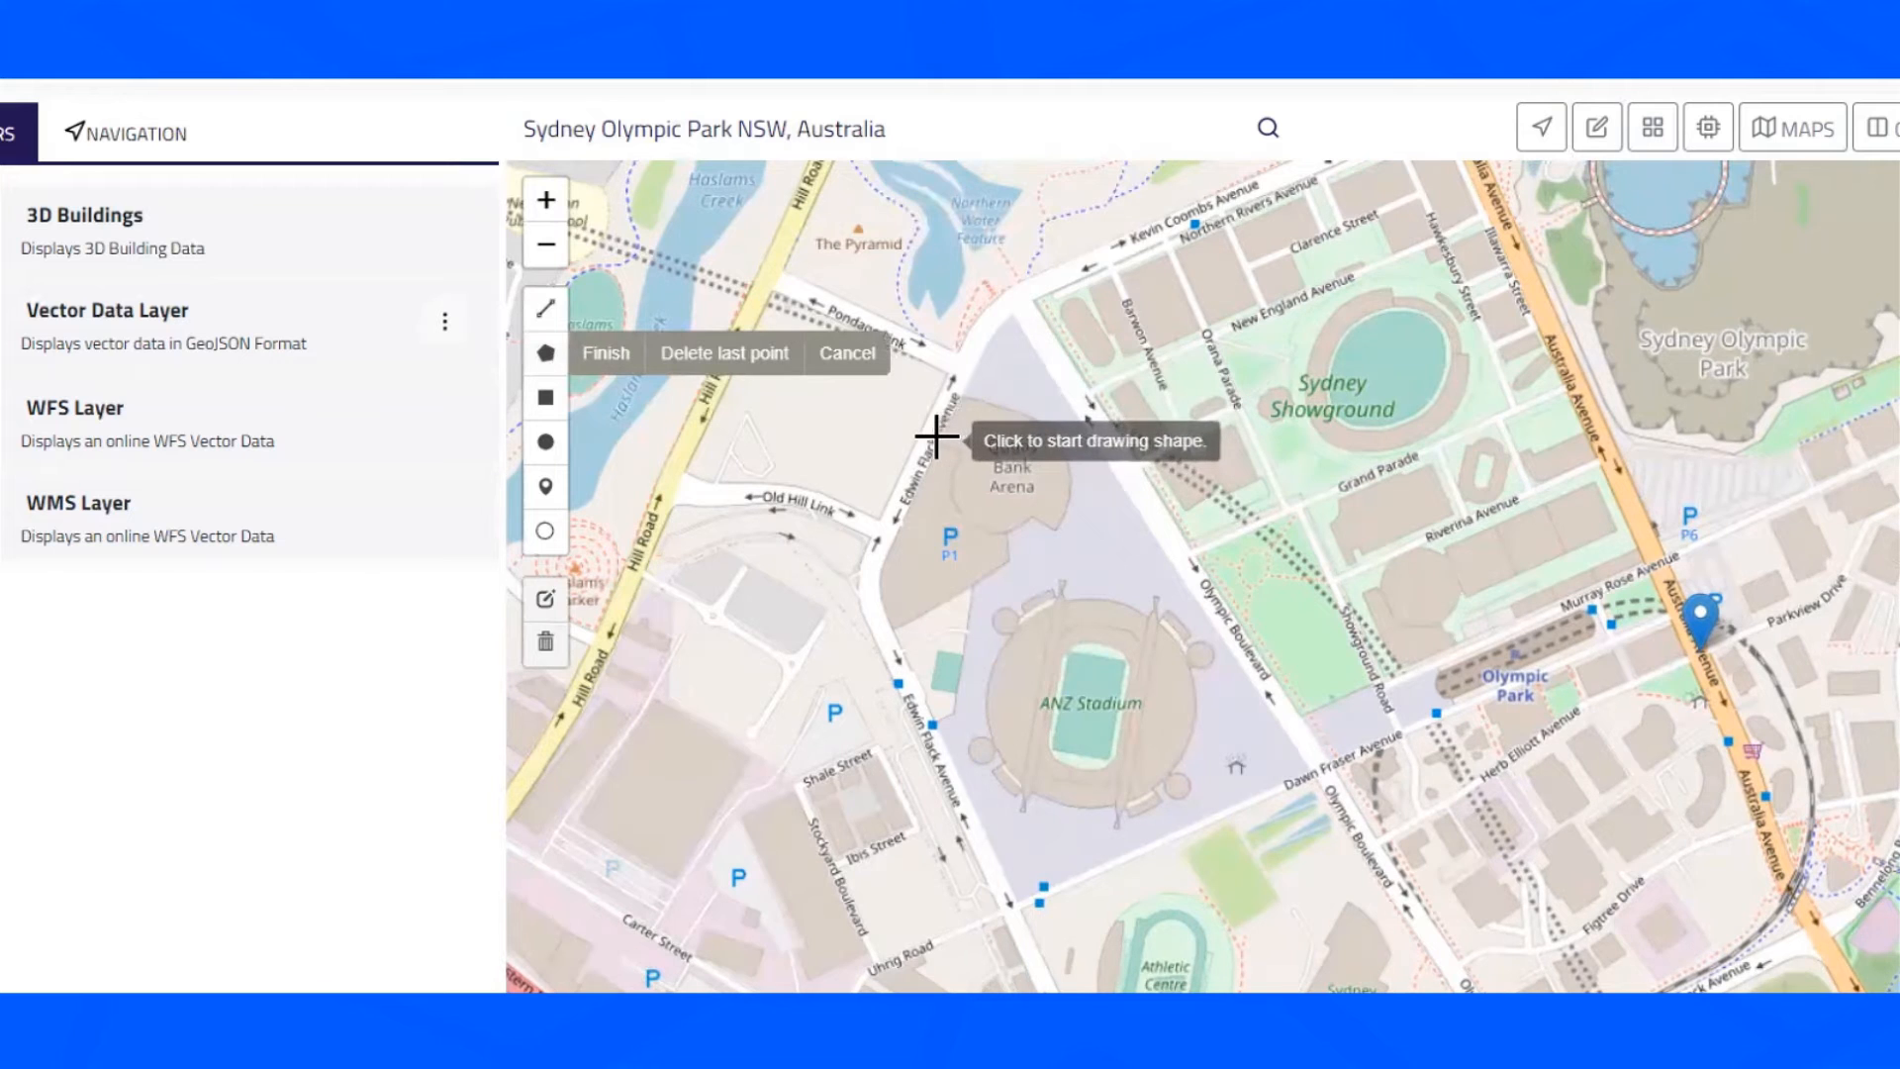
pyautogui.click(960, 457)
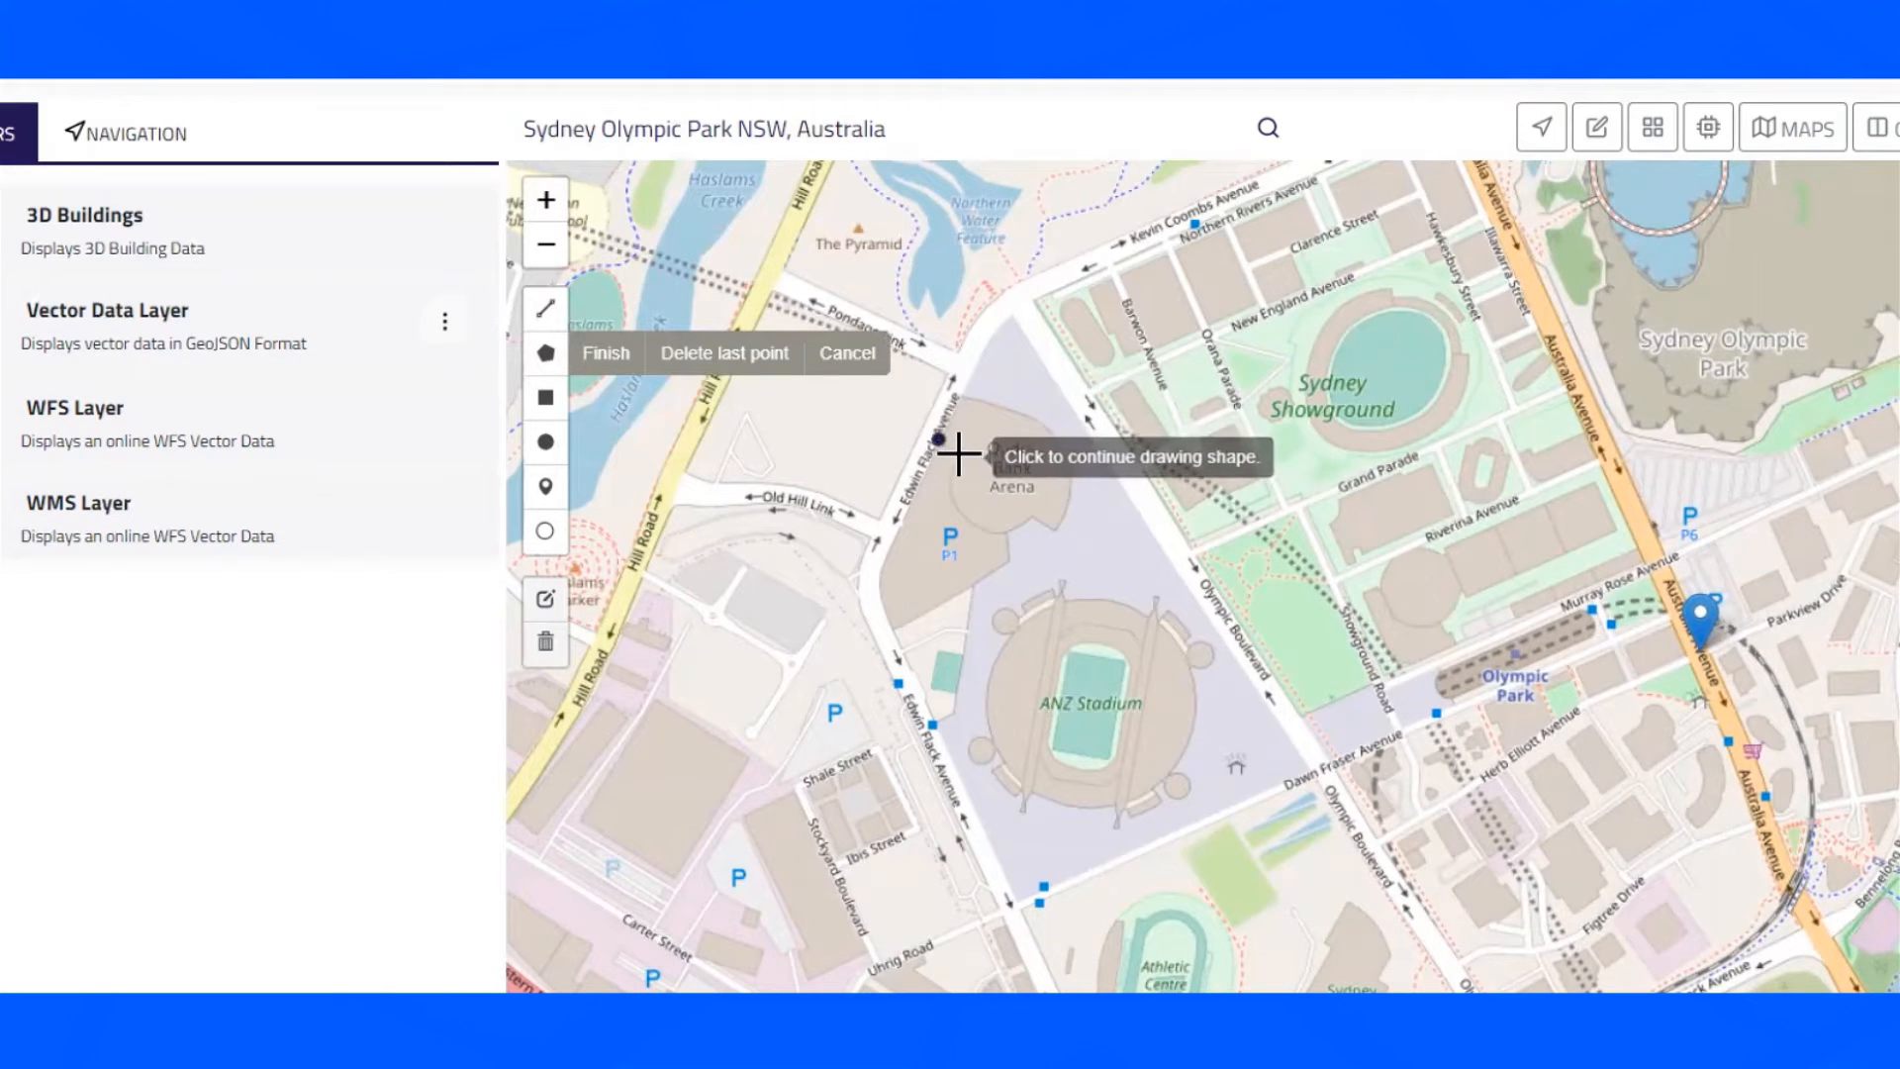
pyautogui.click(953, 488)
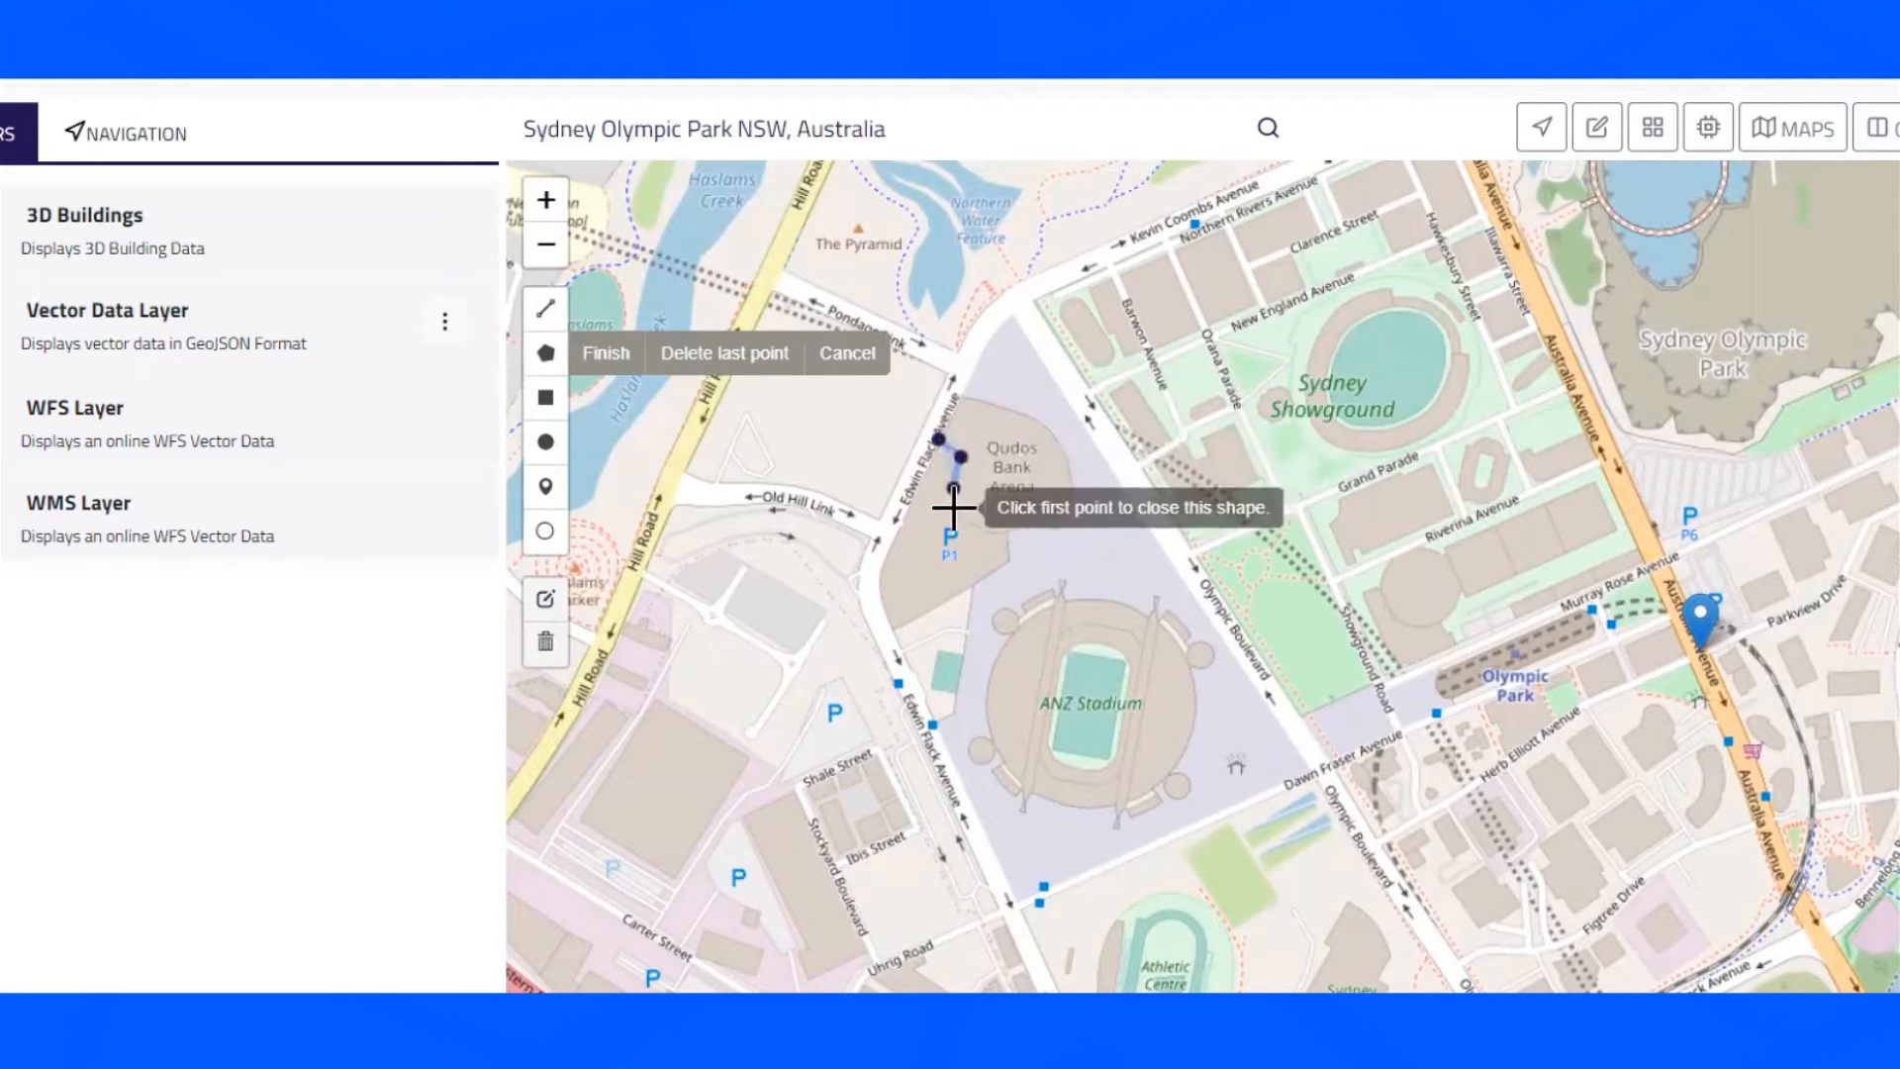
pyautogui.click(967, 520)
pyautogui.click(993, 533)
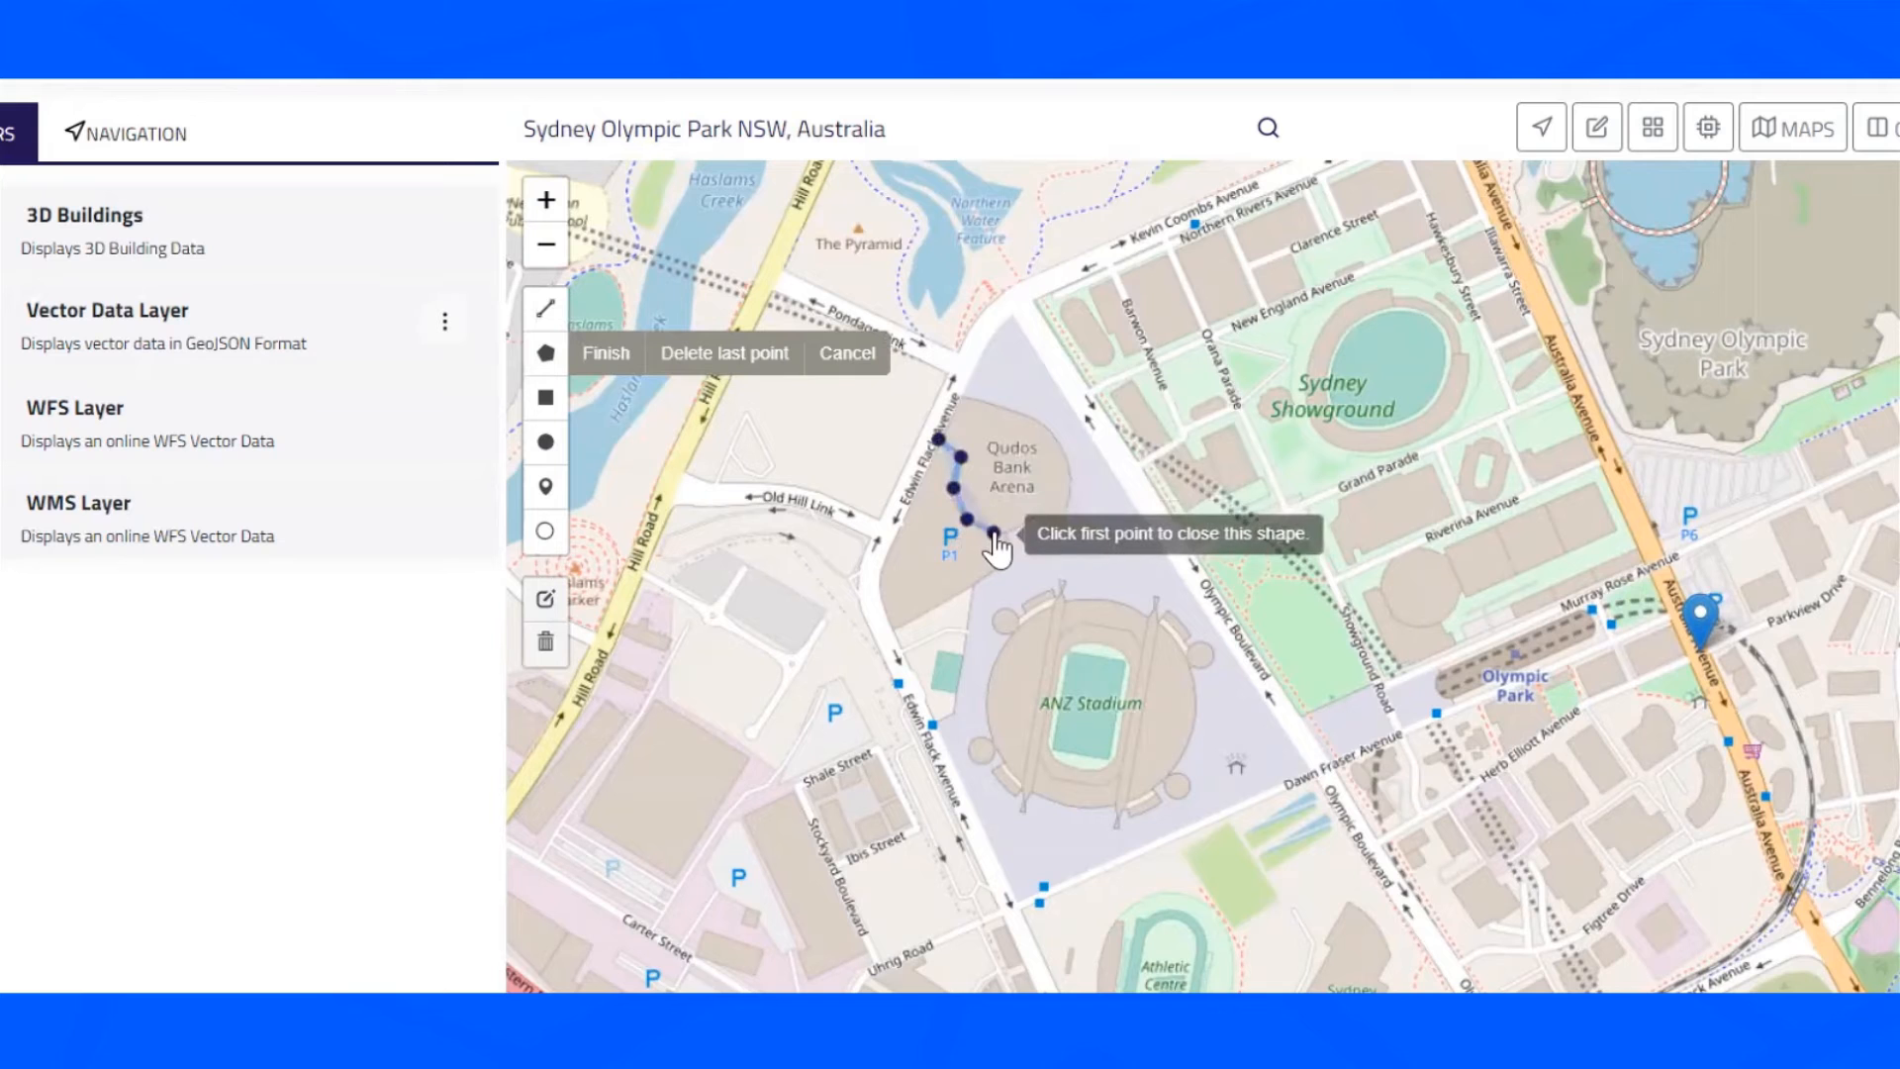
pyautogui.click(1008, 535)
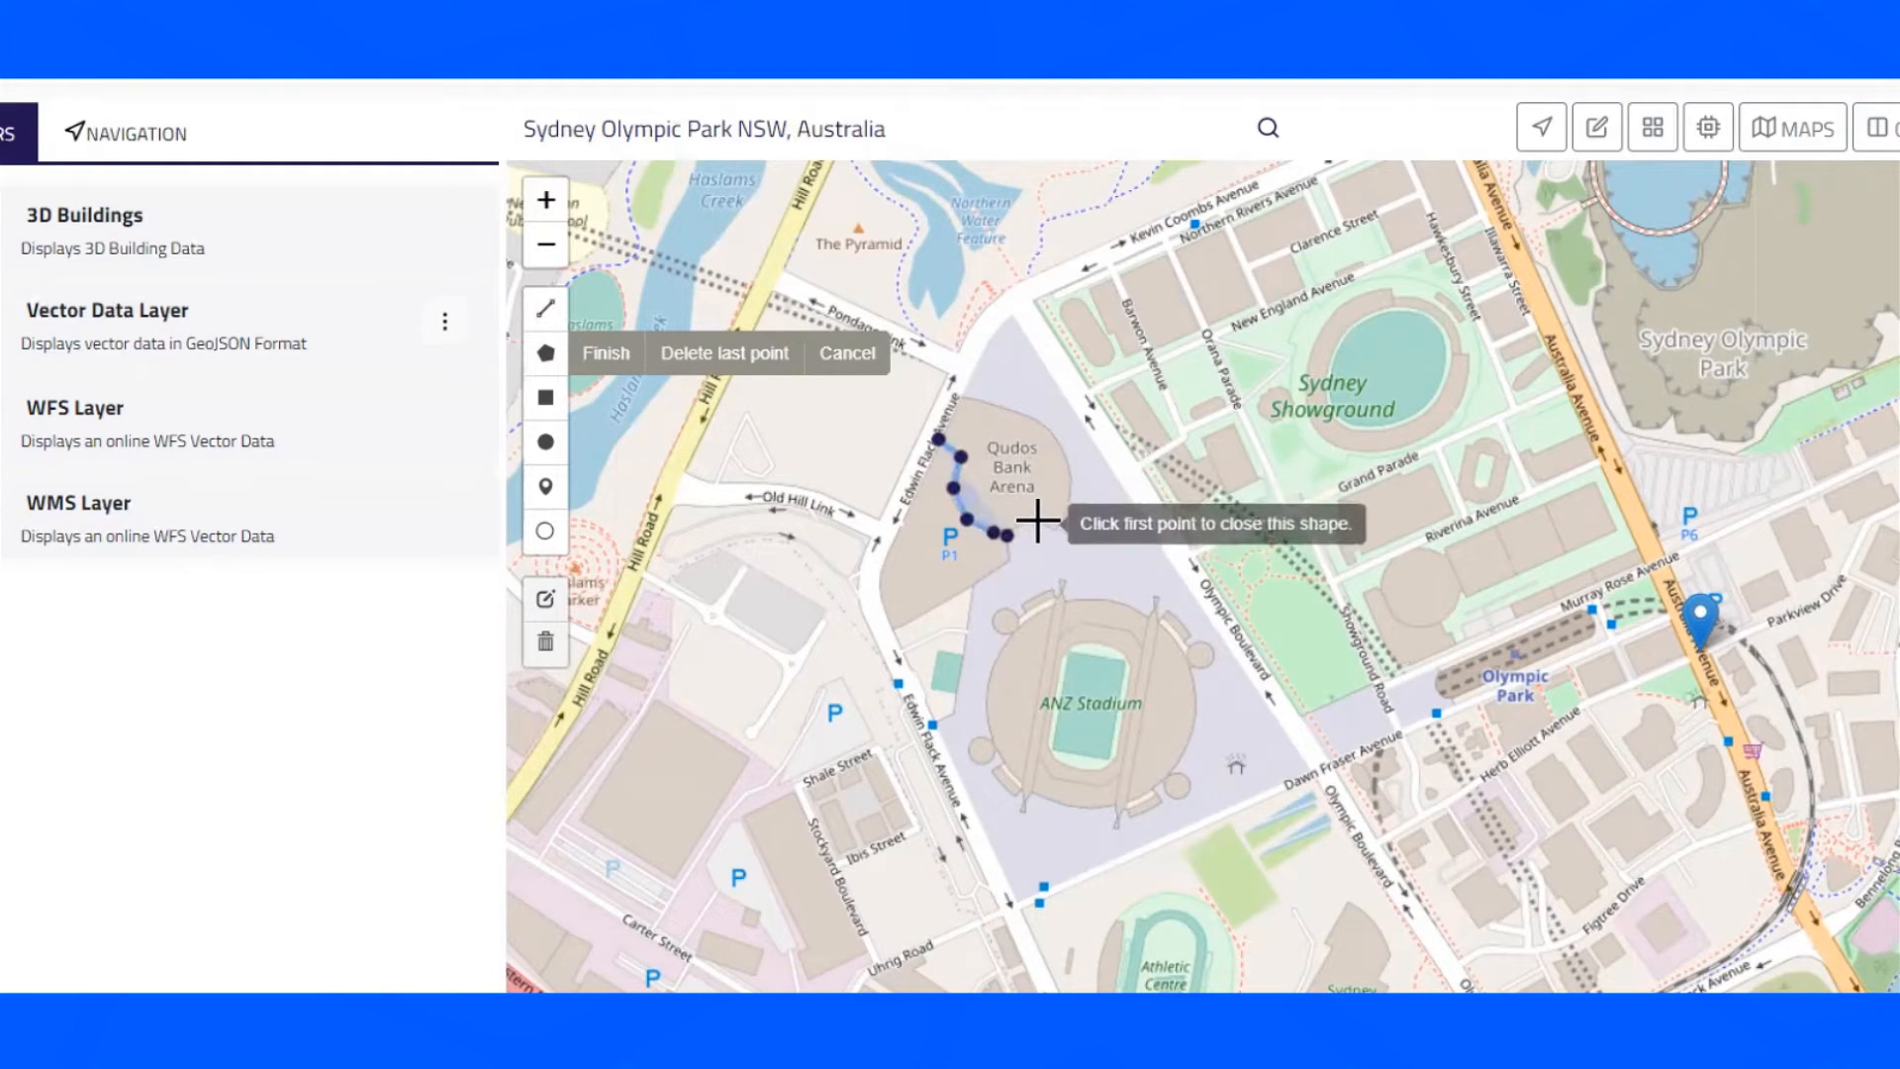
pyautogui.click(1033, 519)
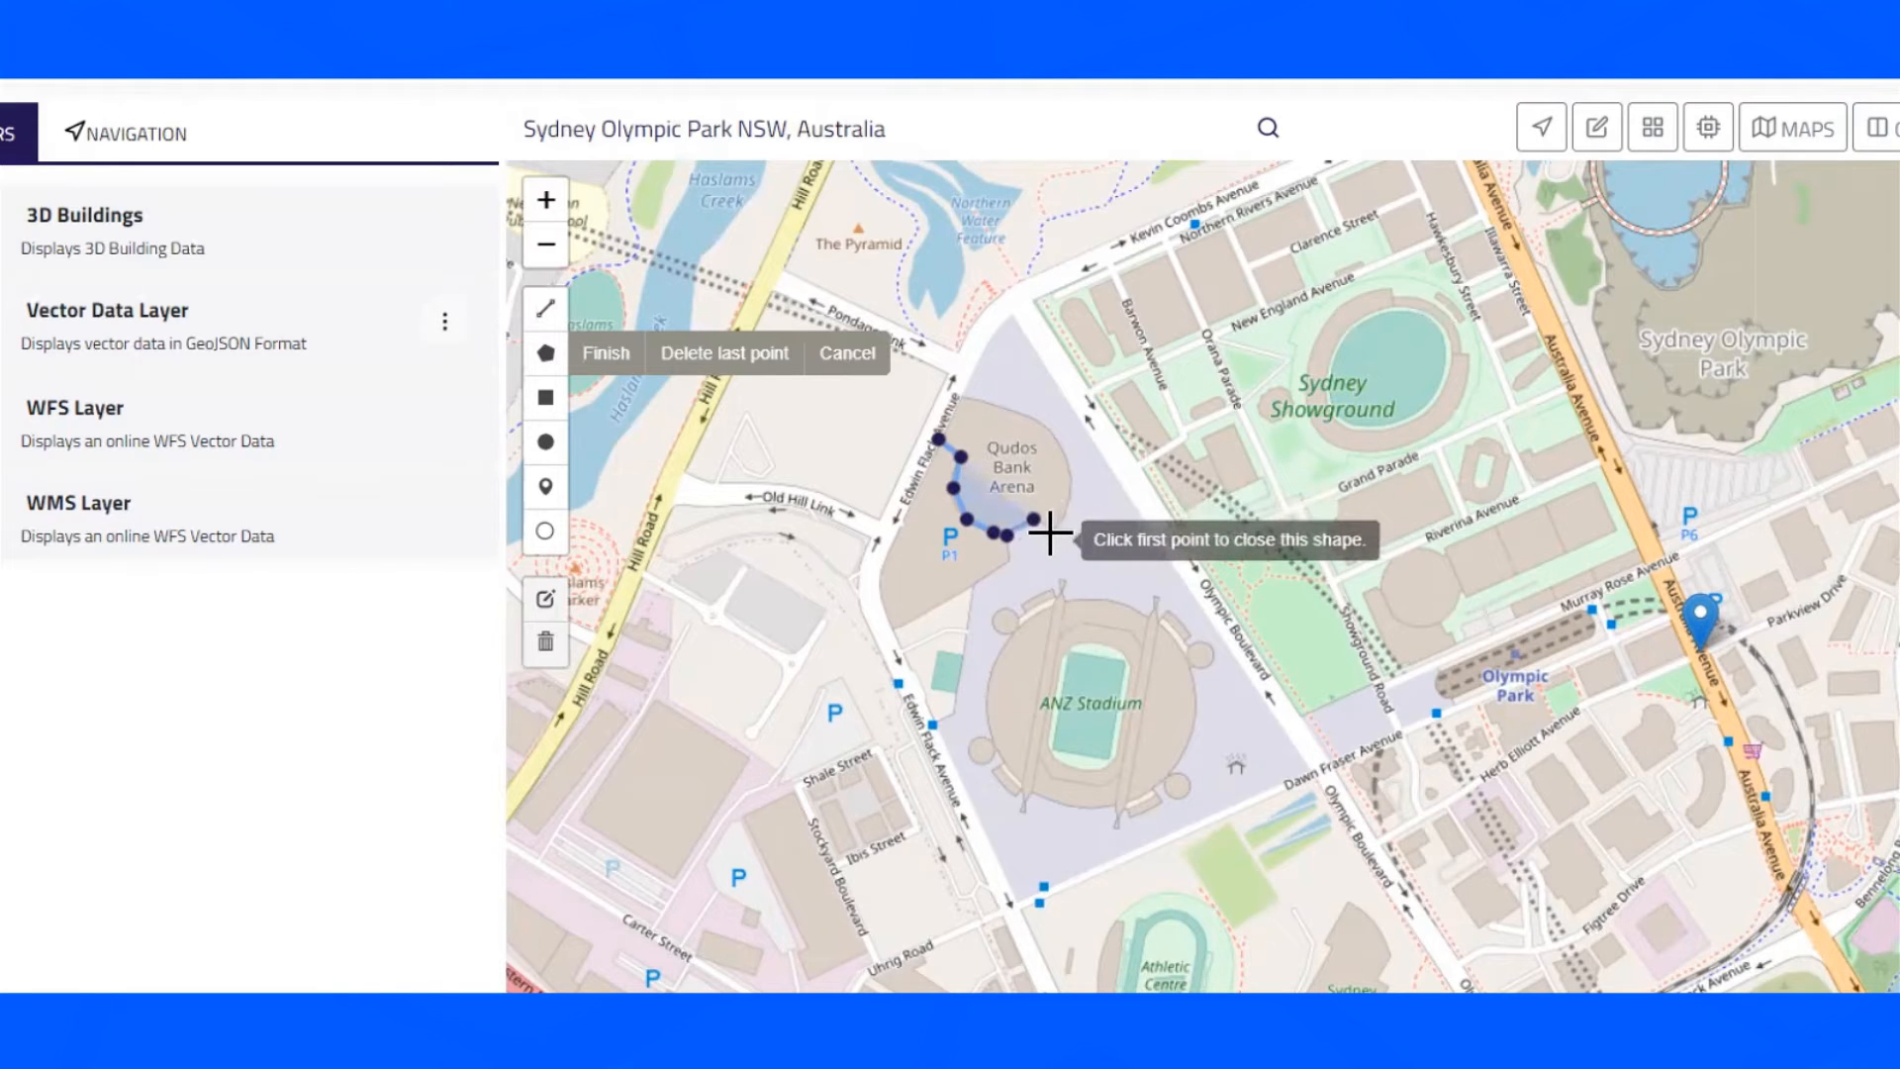
pyautogui.click(1053, 534)
pyautogui.click(1066, 508)
pyautogui.click(1069, 478)
pyautogui.click(1054, 432)
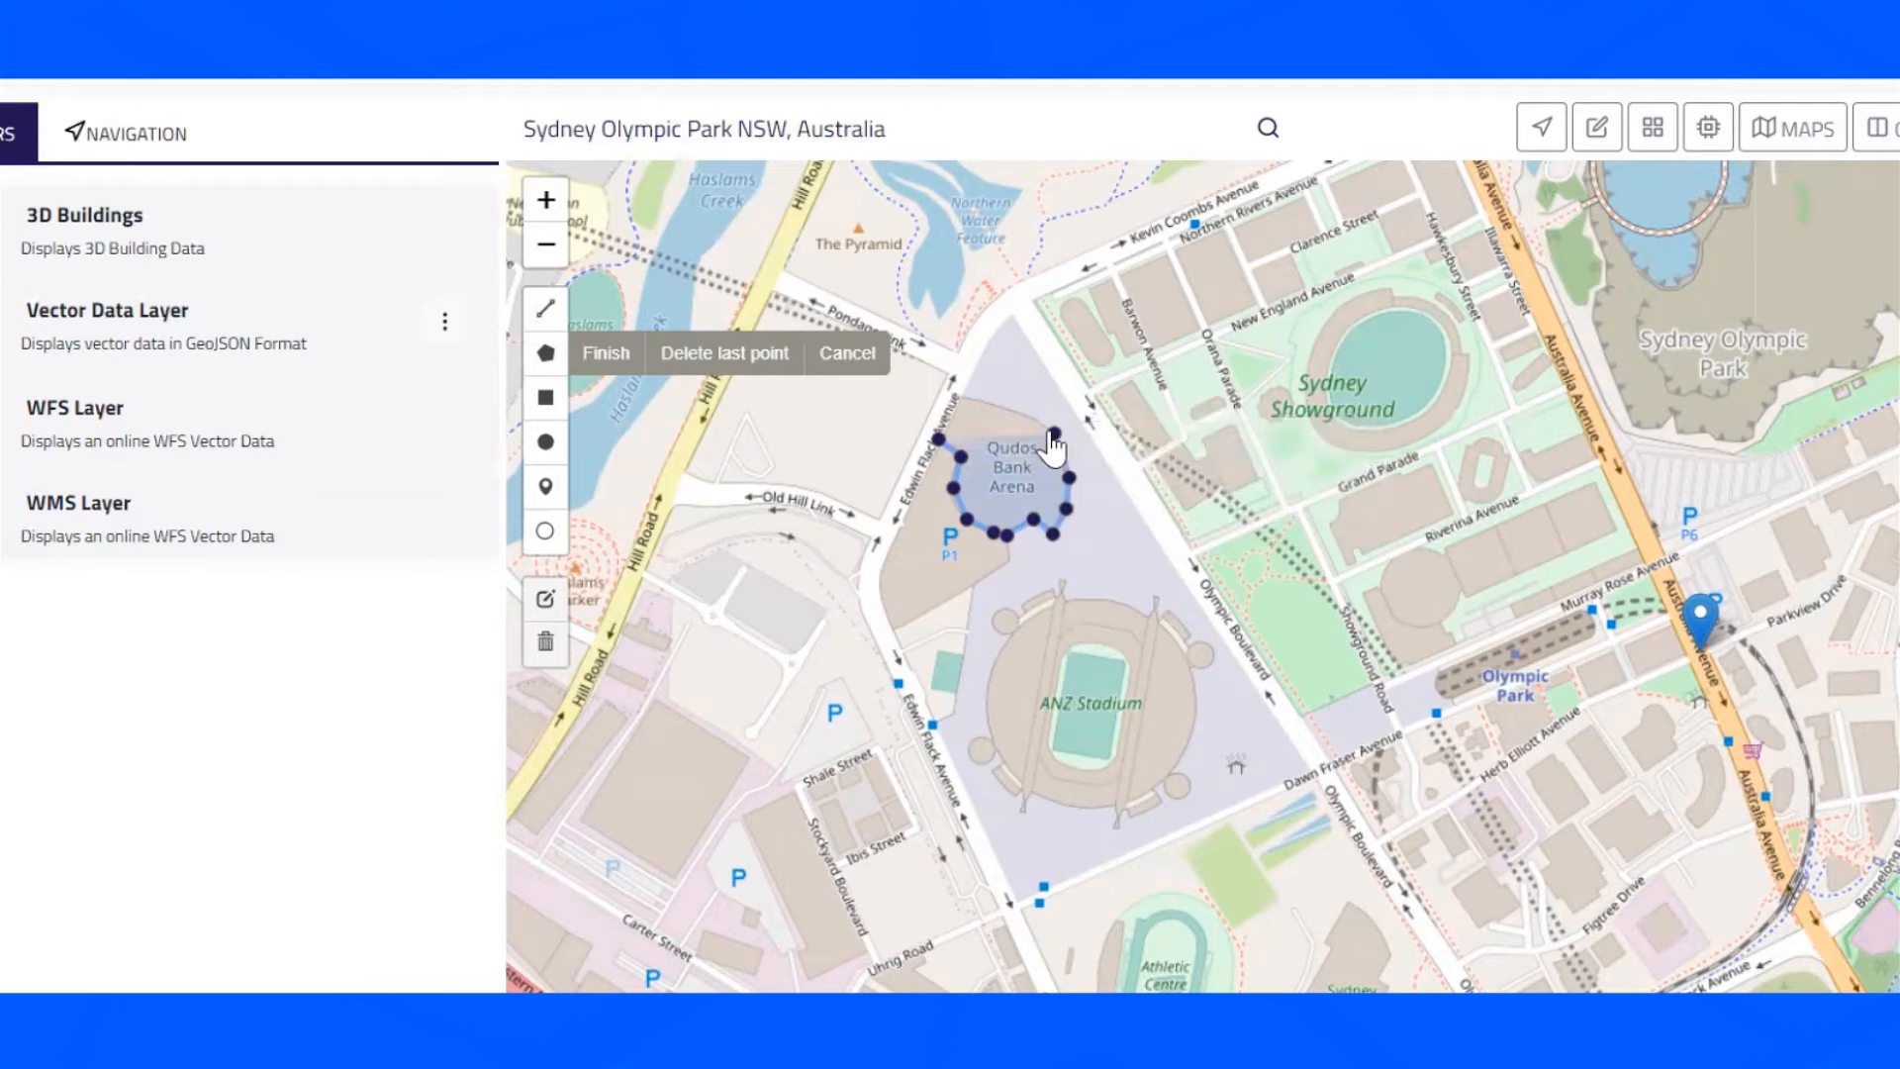
pyautogui.click(1026, 416)
pyautogui.click(987, 403)
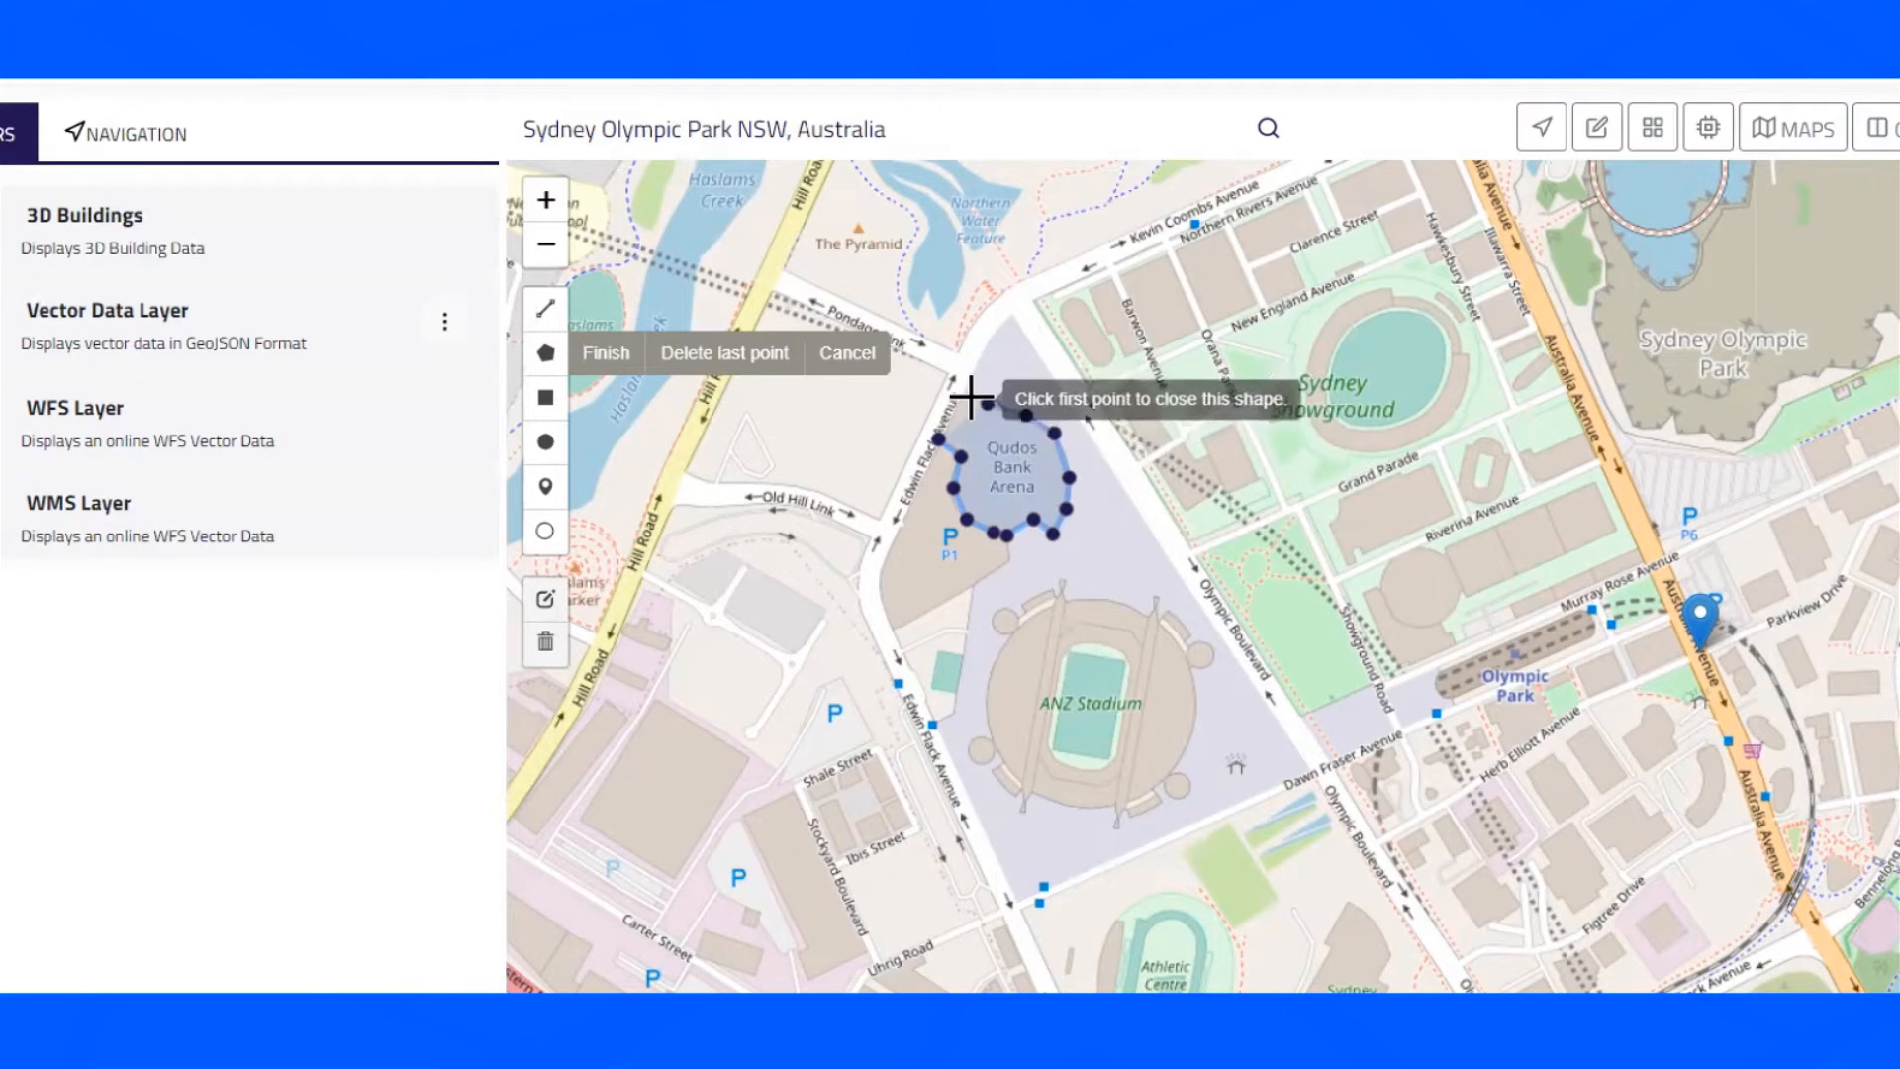
pyautogui.click(967, 391)
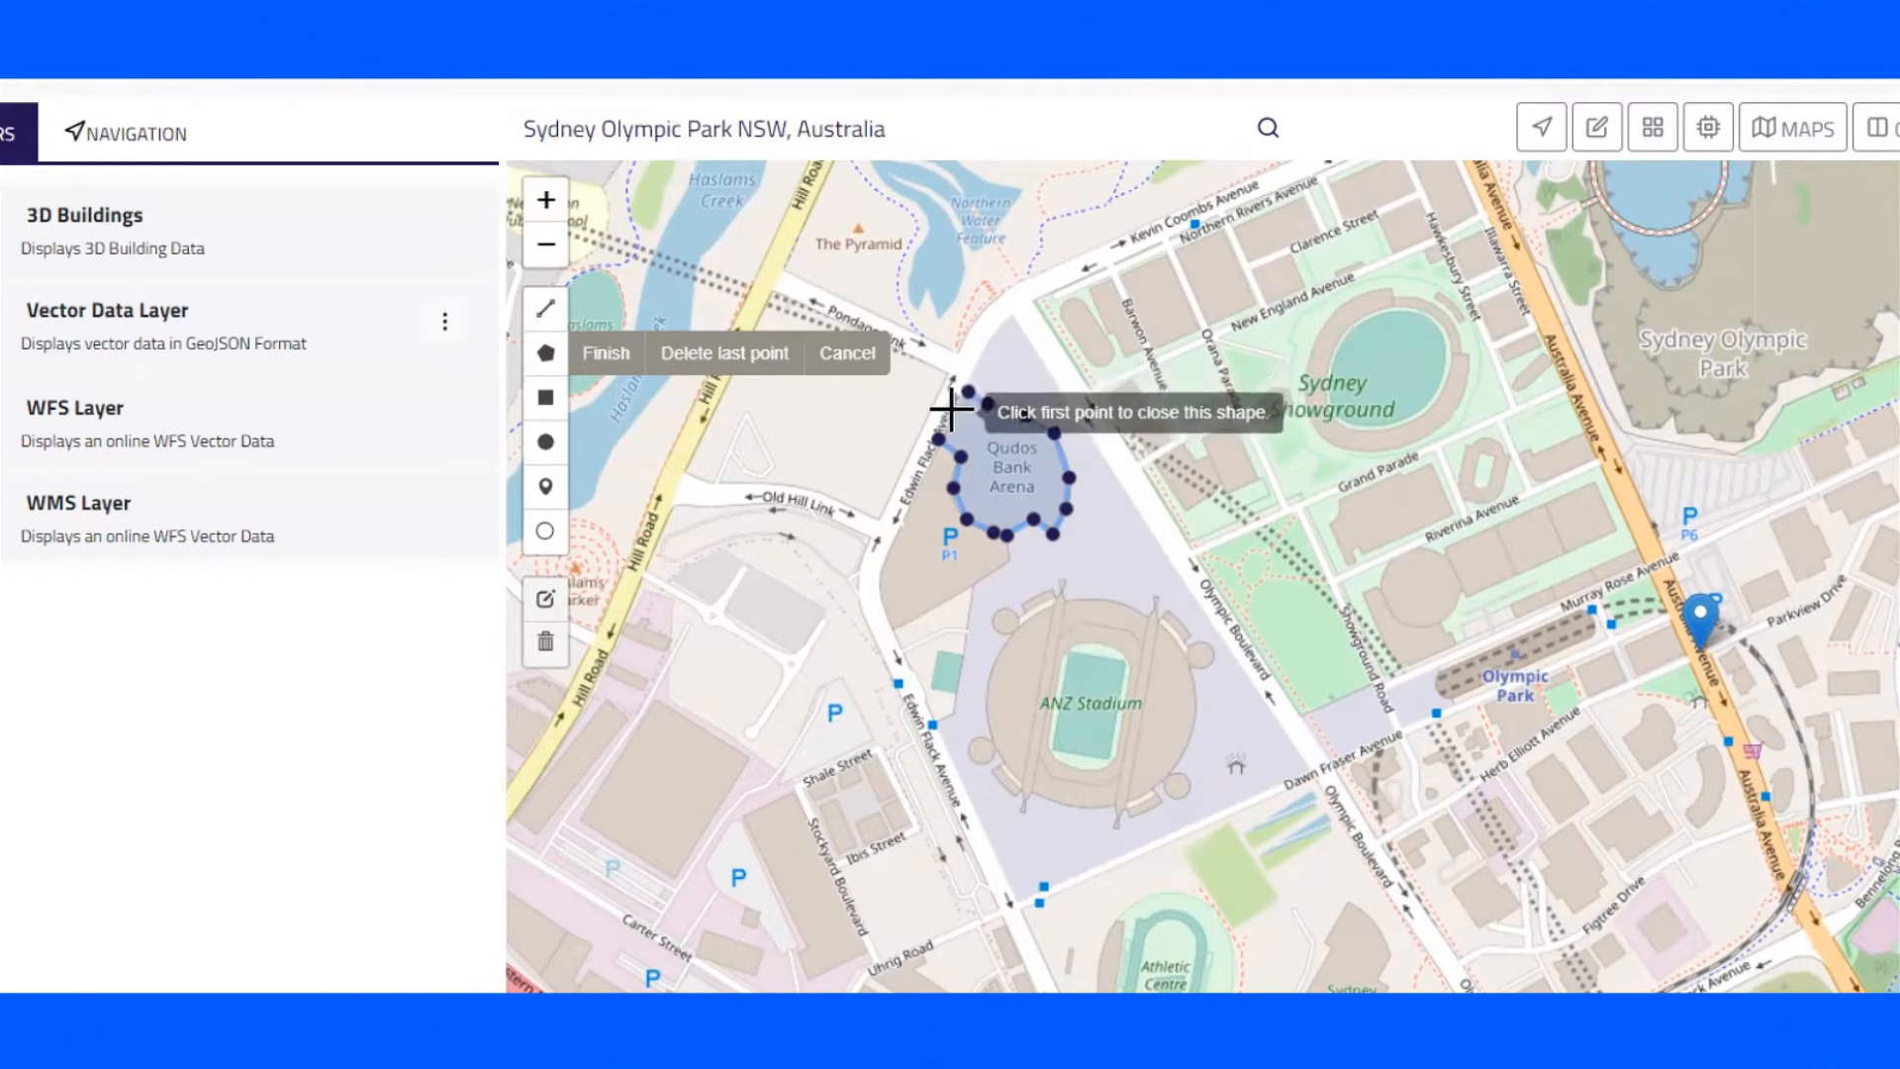
pyautogui.click(938, 440)
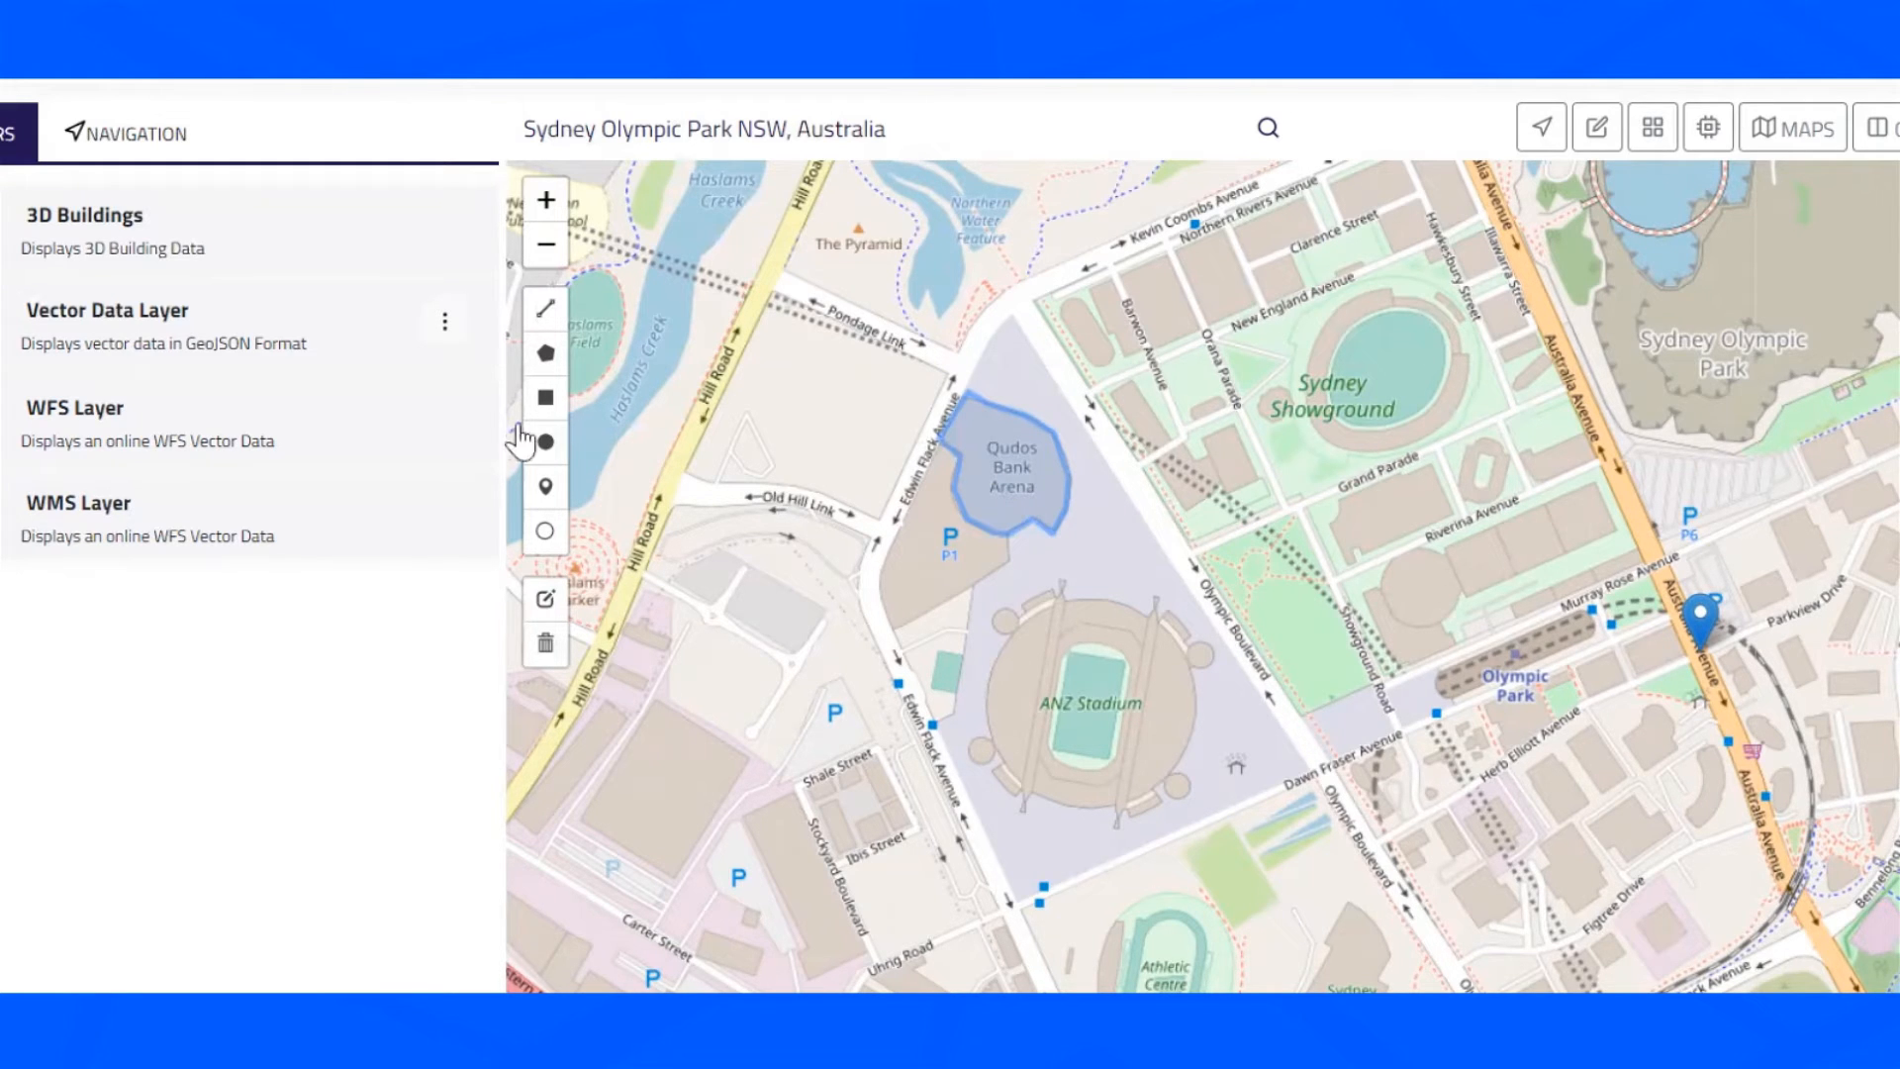
# - Place five markers in and around the outlined Qudos Bank Arena
pyautogui.click(547, 490)
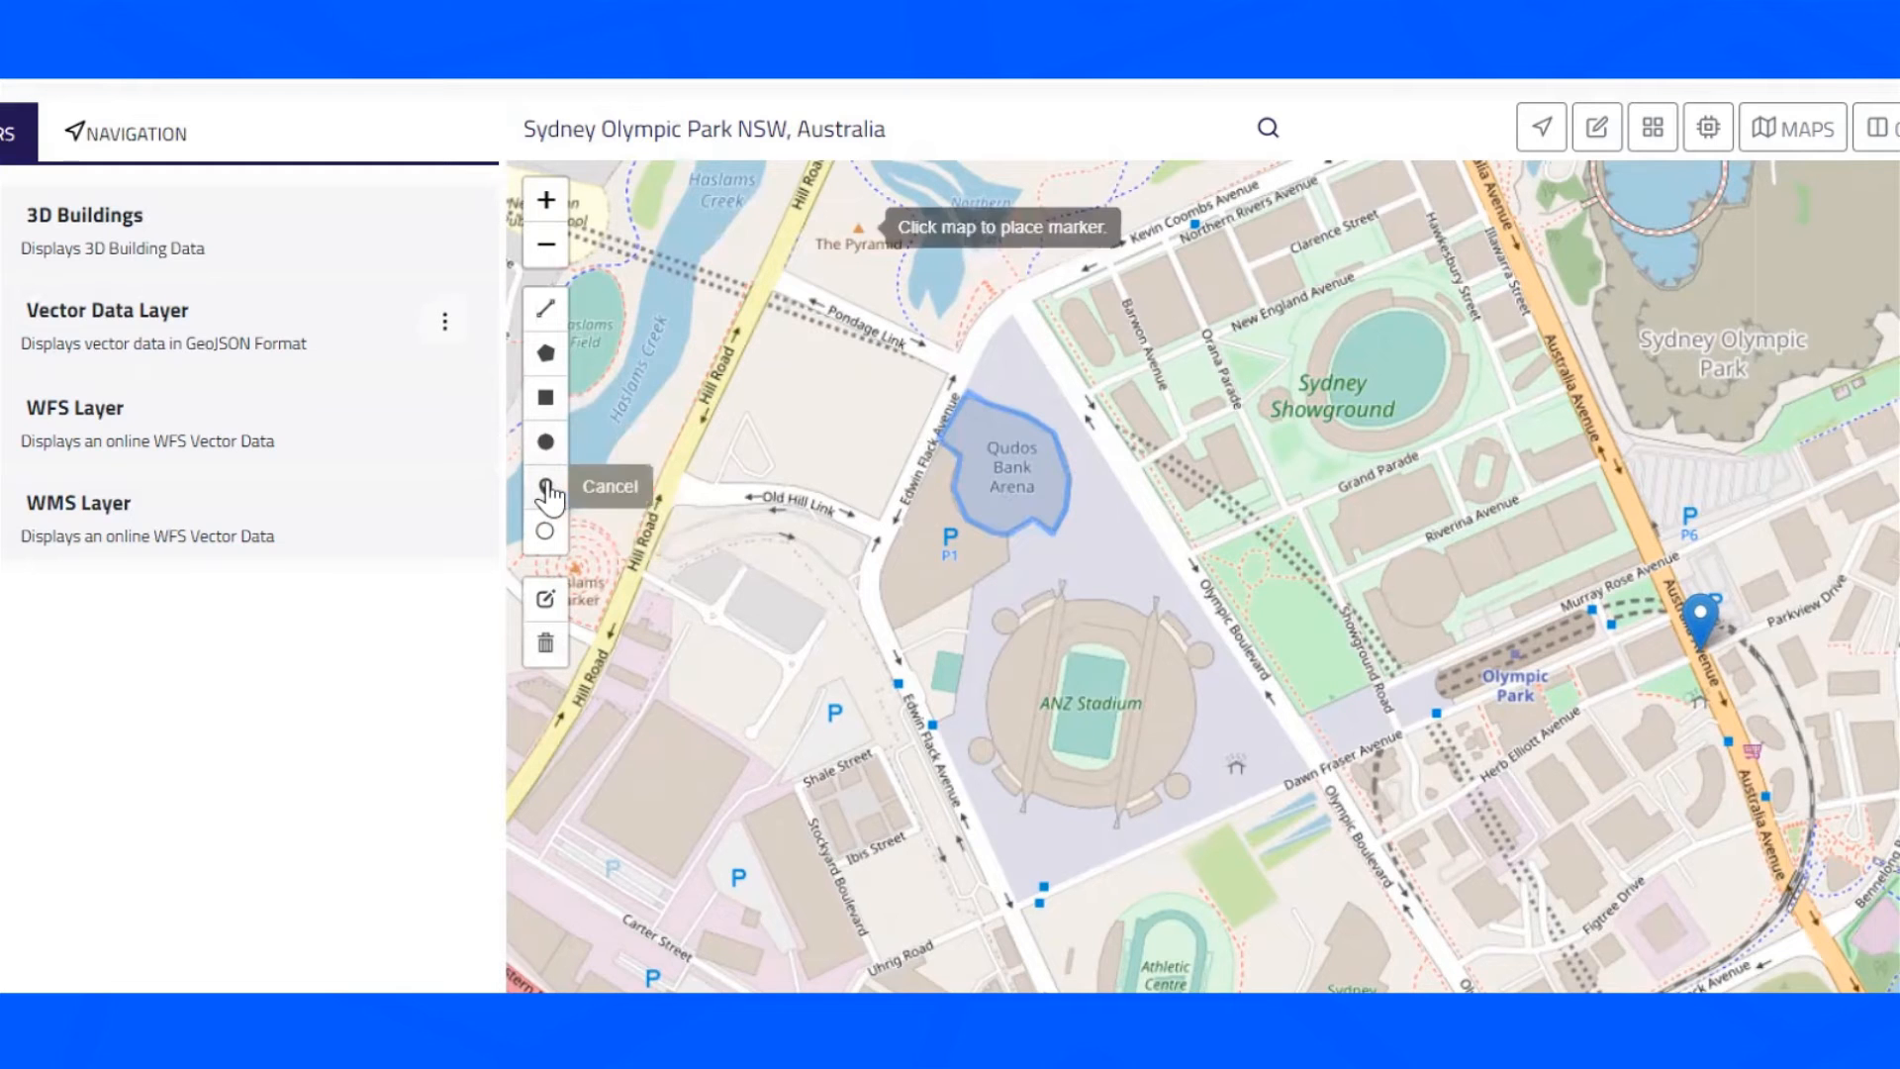
pyautogui.click(979, 451)
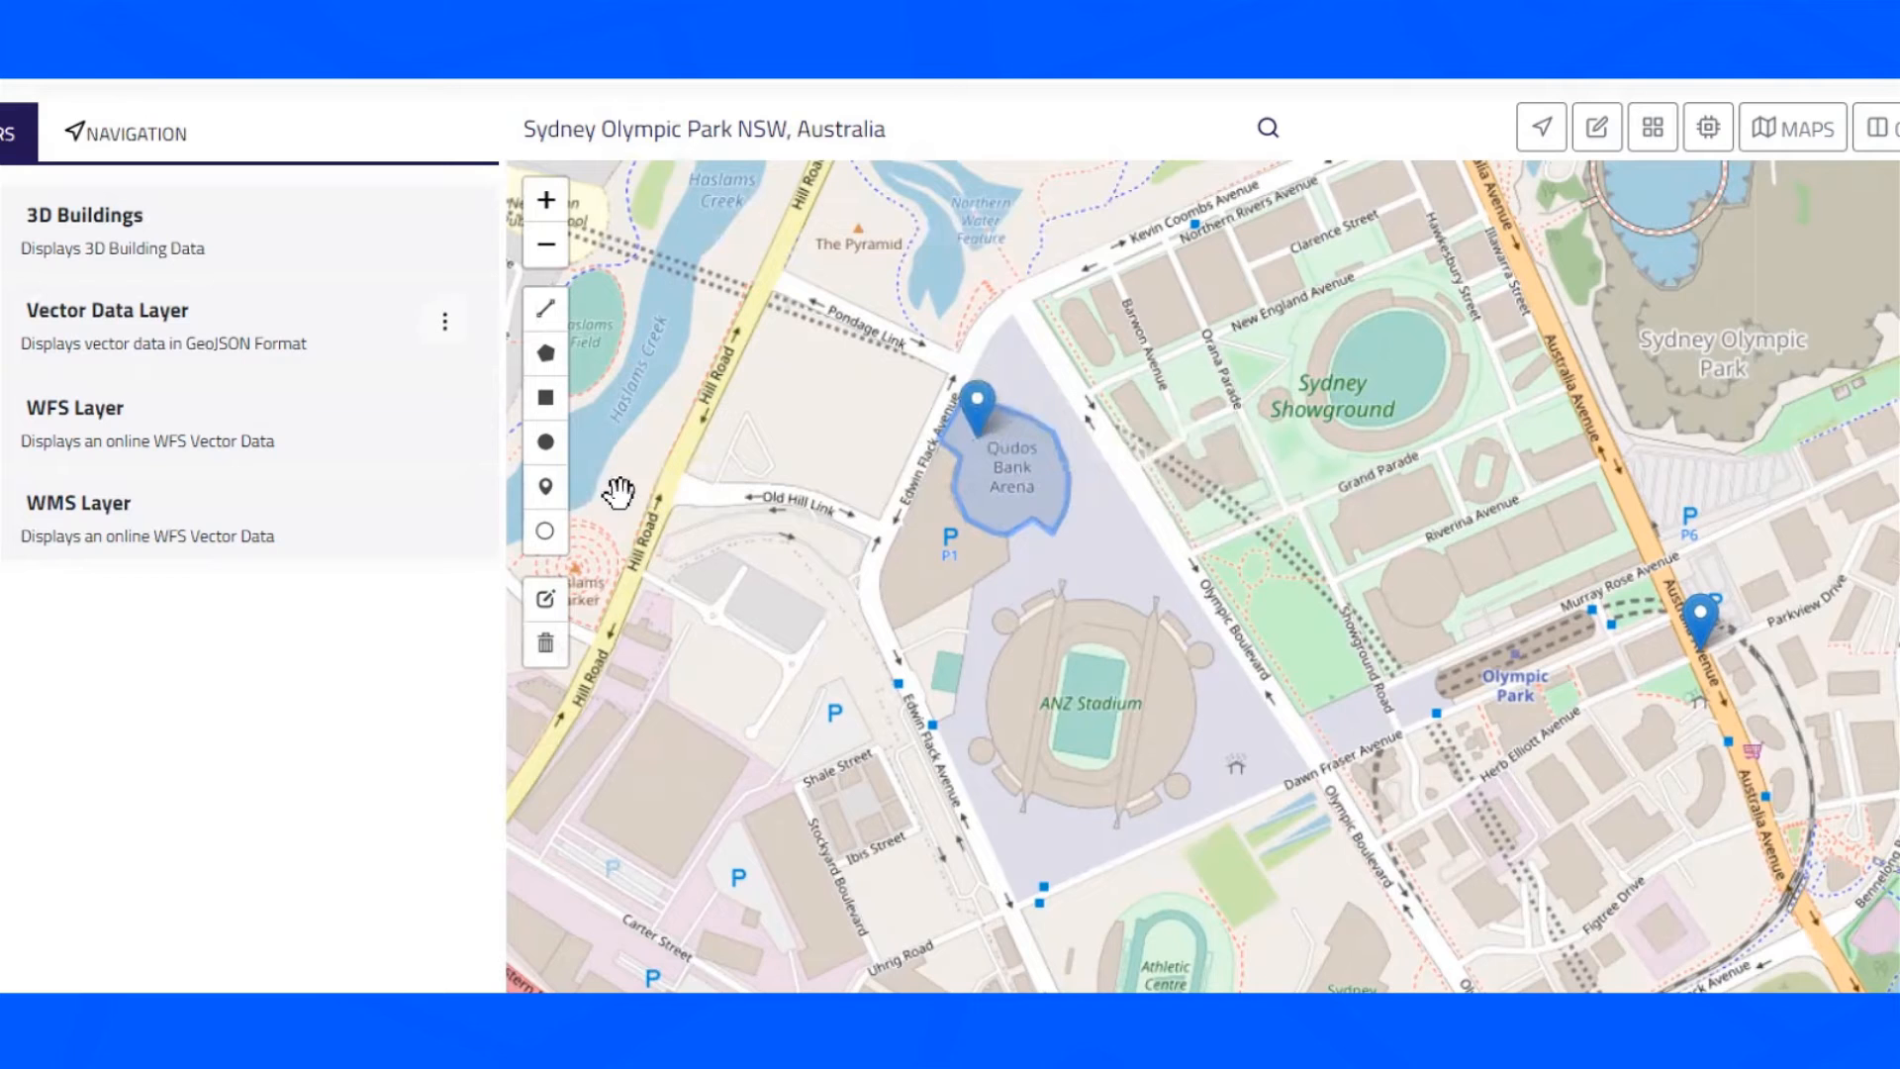
pyautogui.click(548, 488)
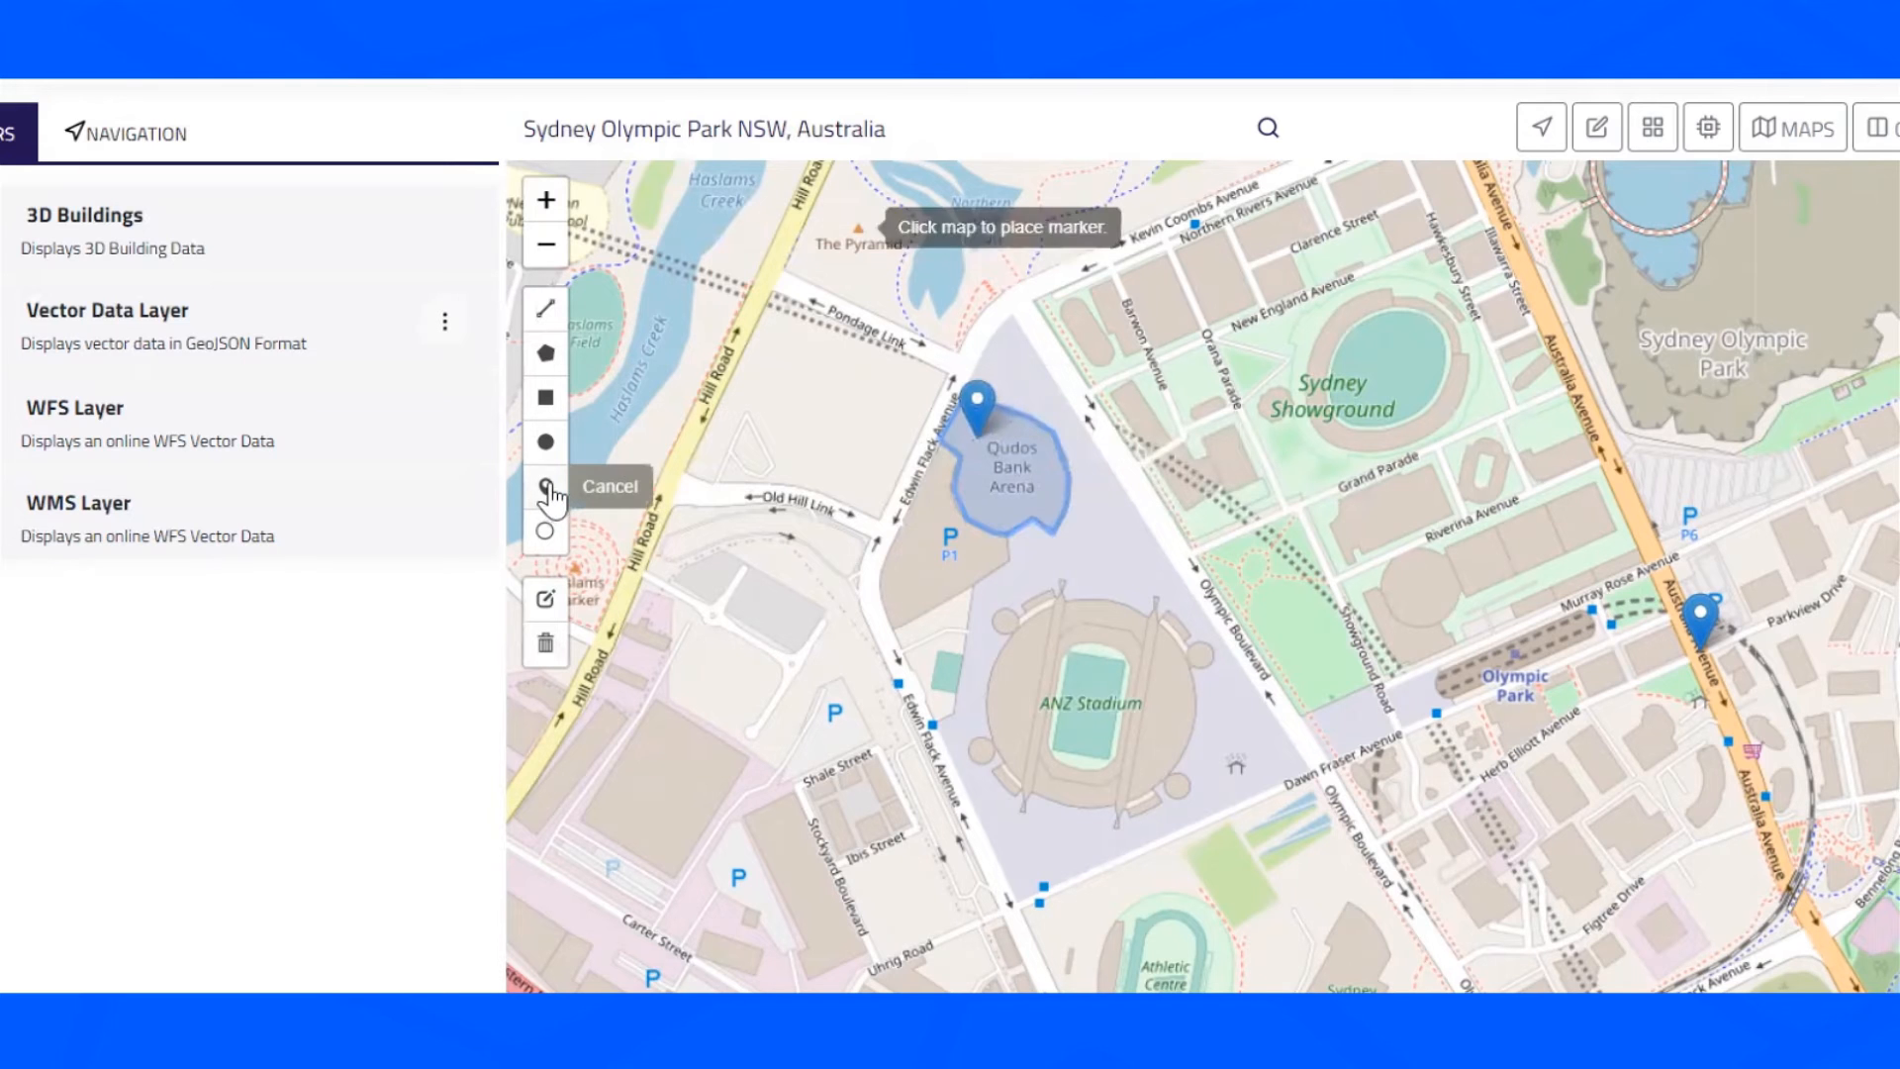
pyautogui.click(1034, 539)
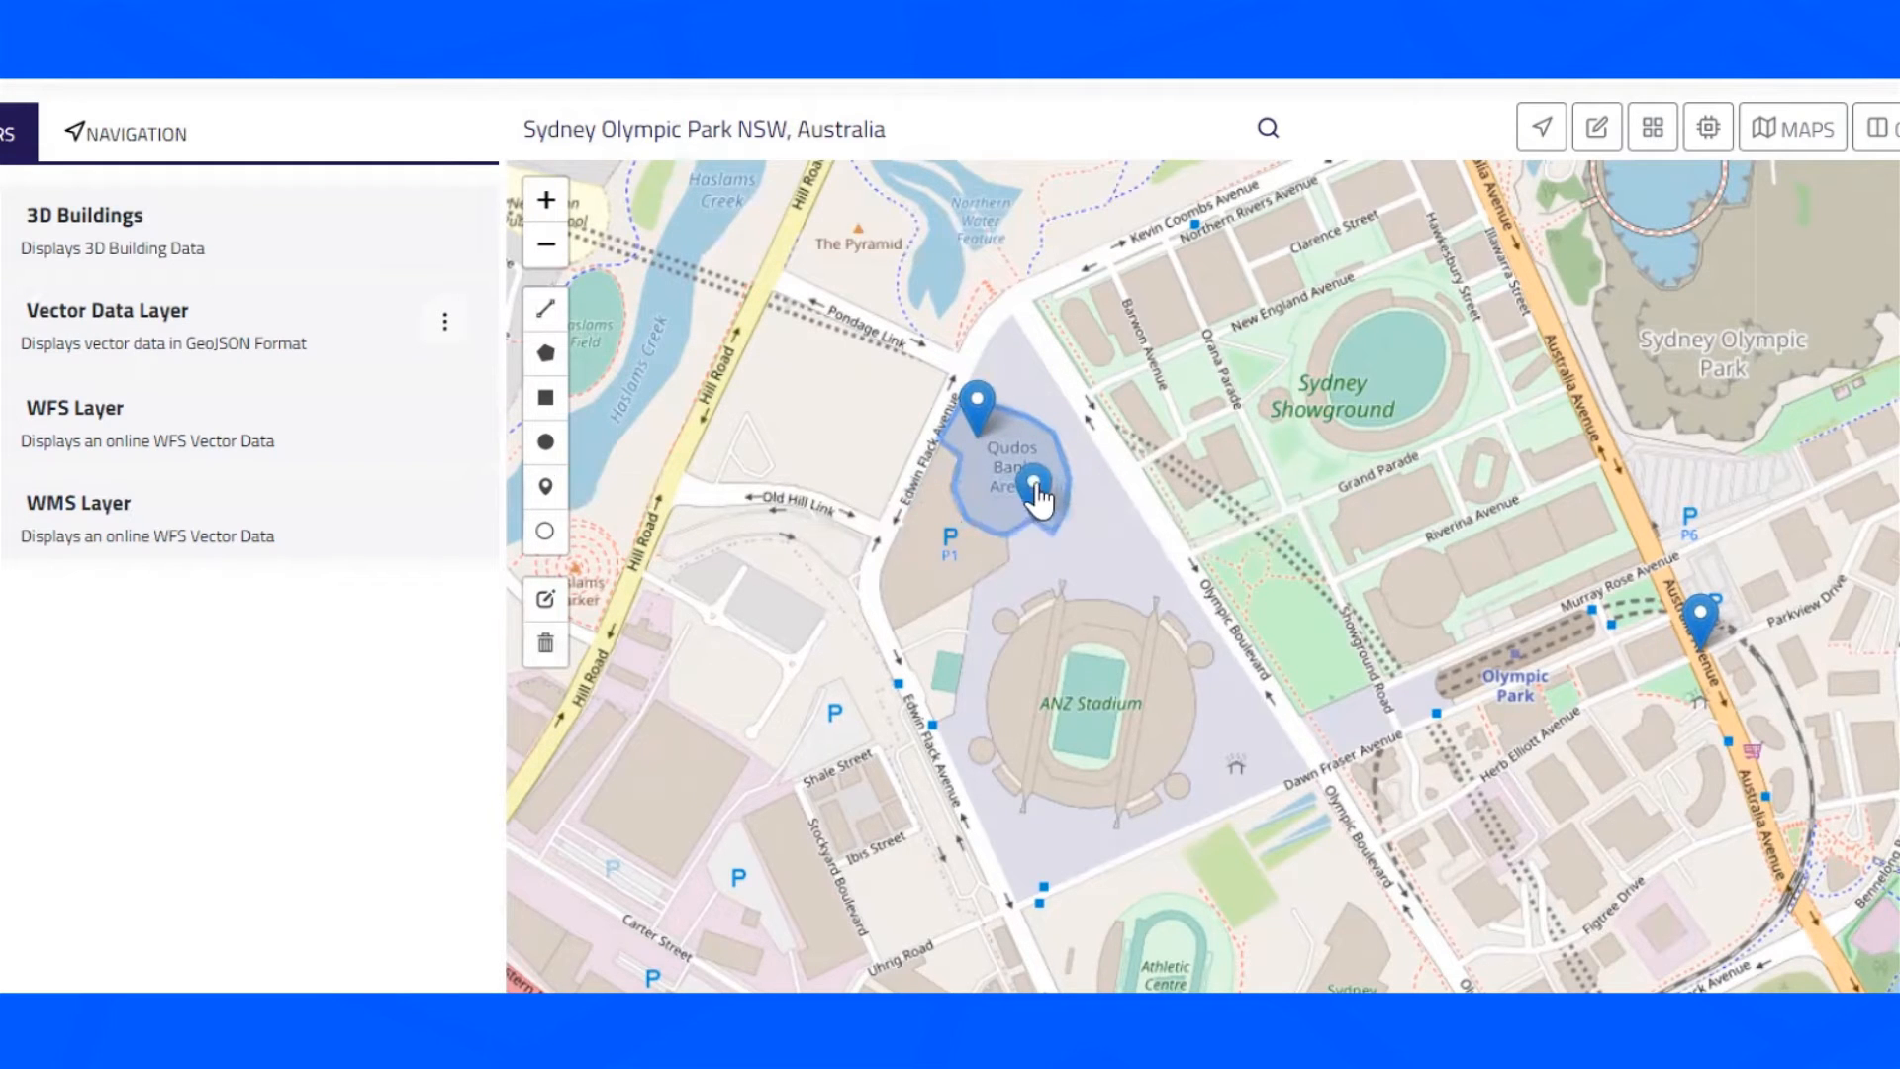
pyautogui.click(547, 487)
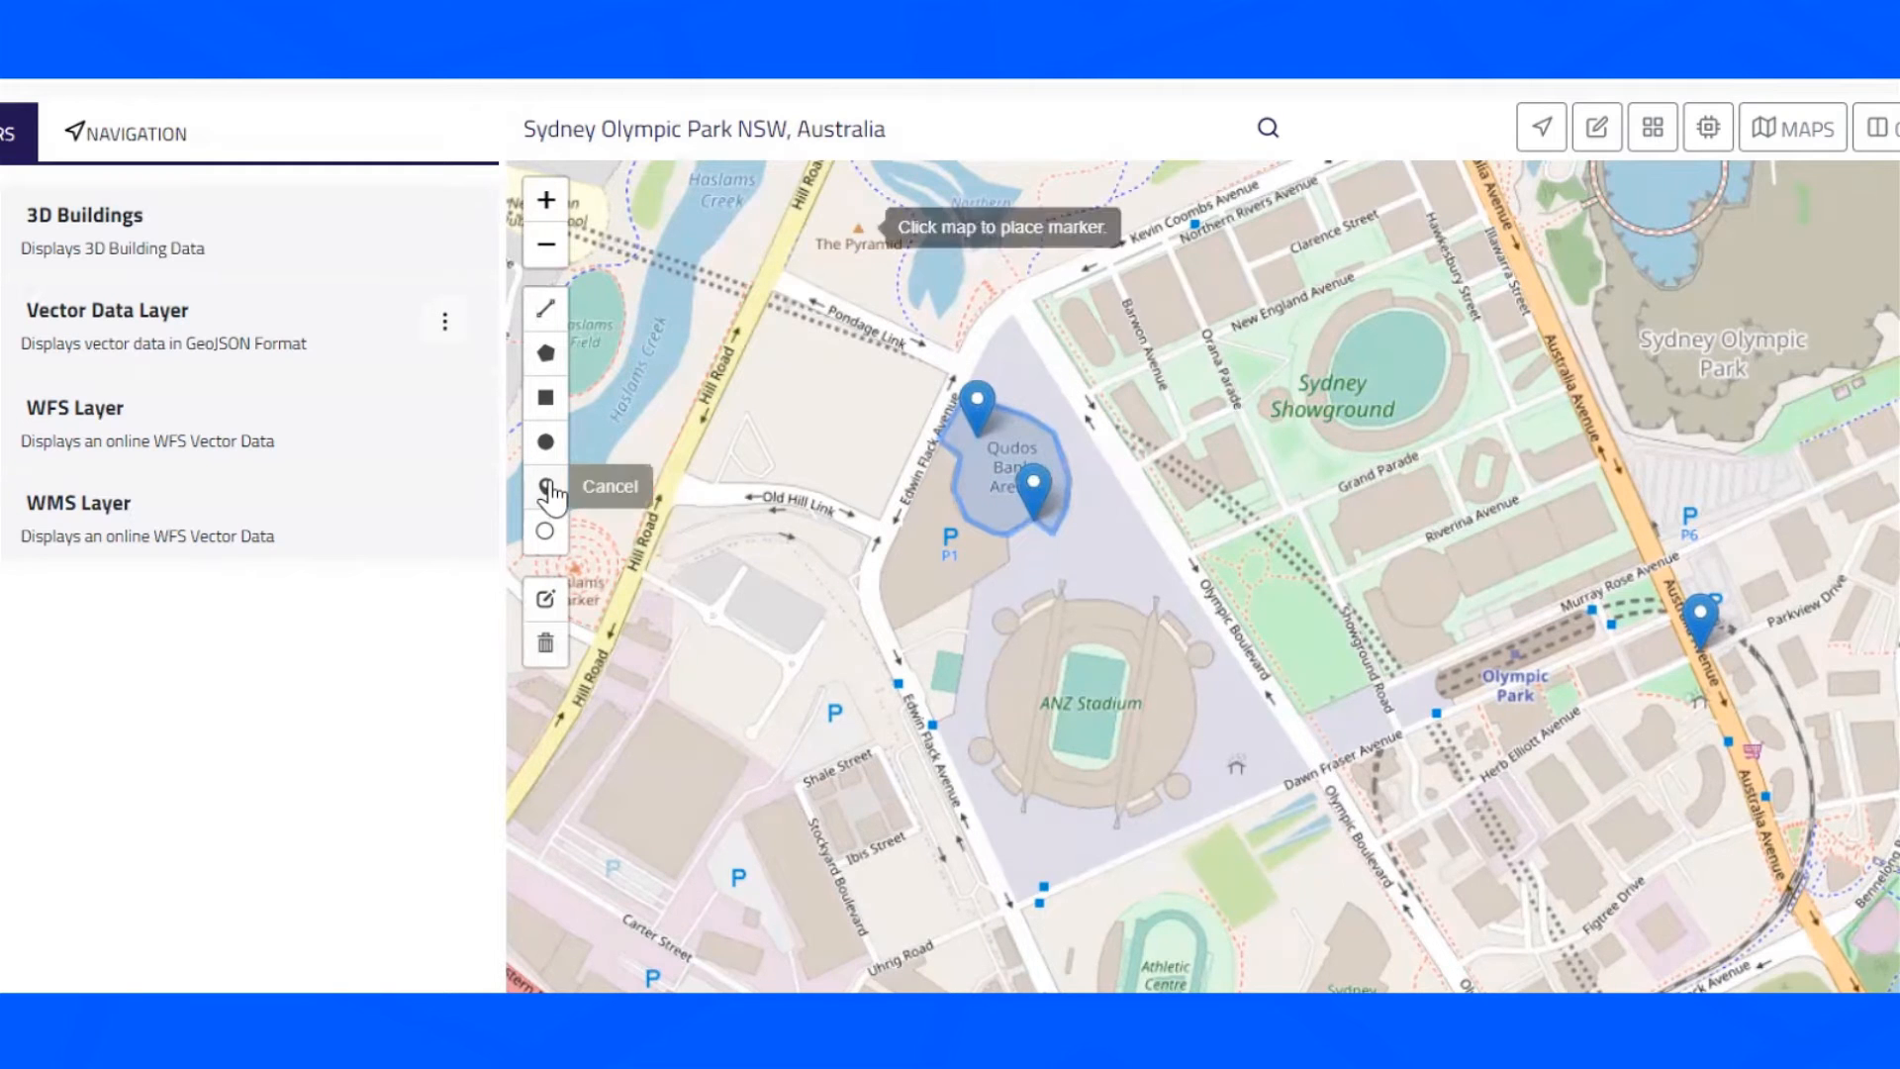
pyautogui.click(993, 580)
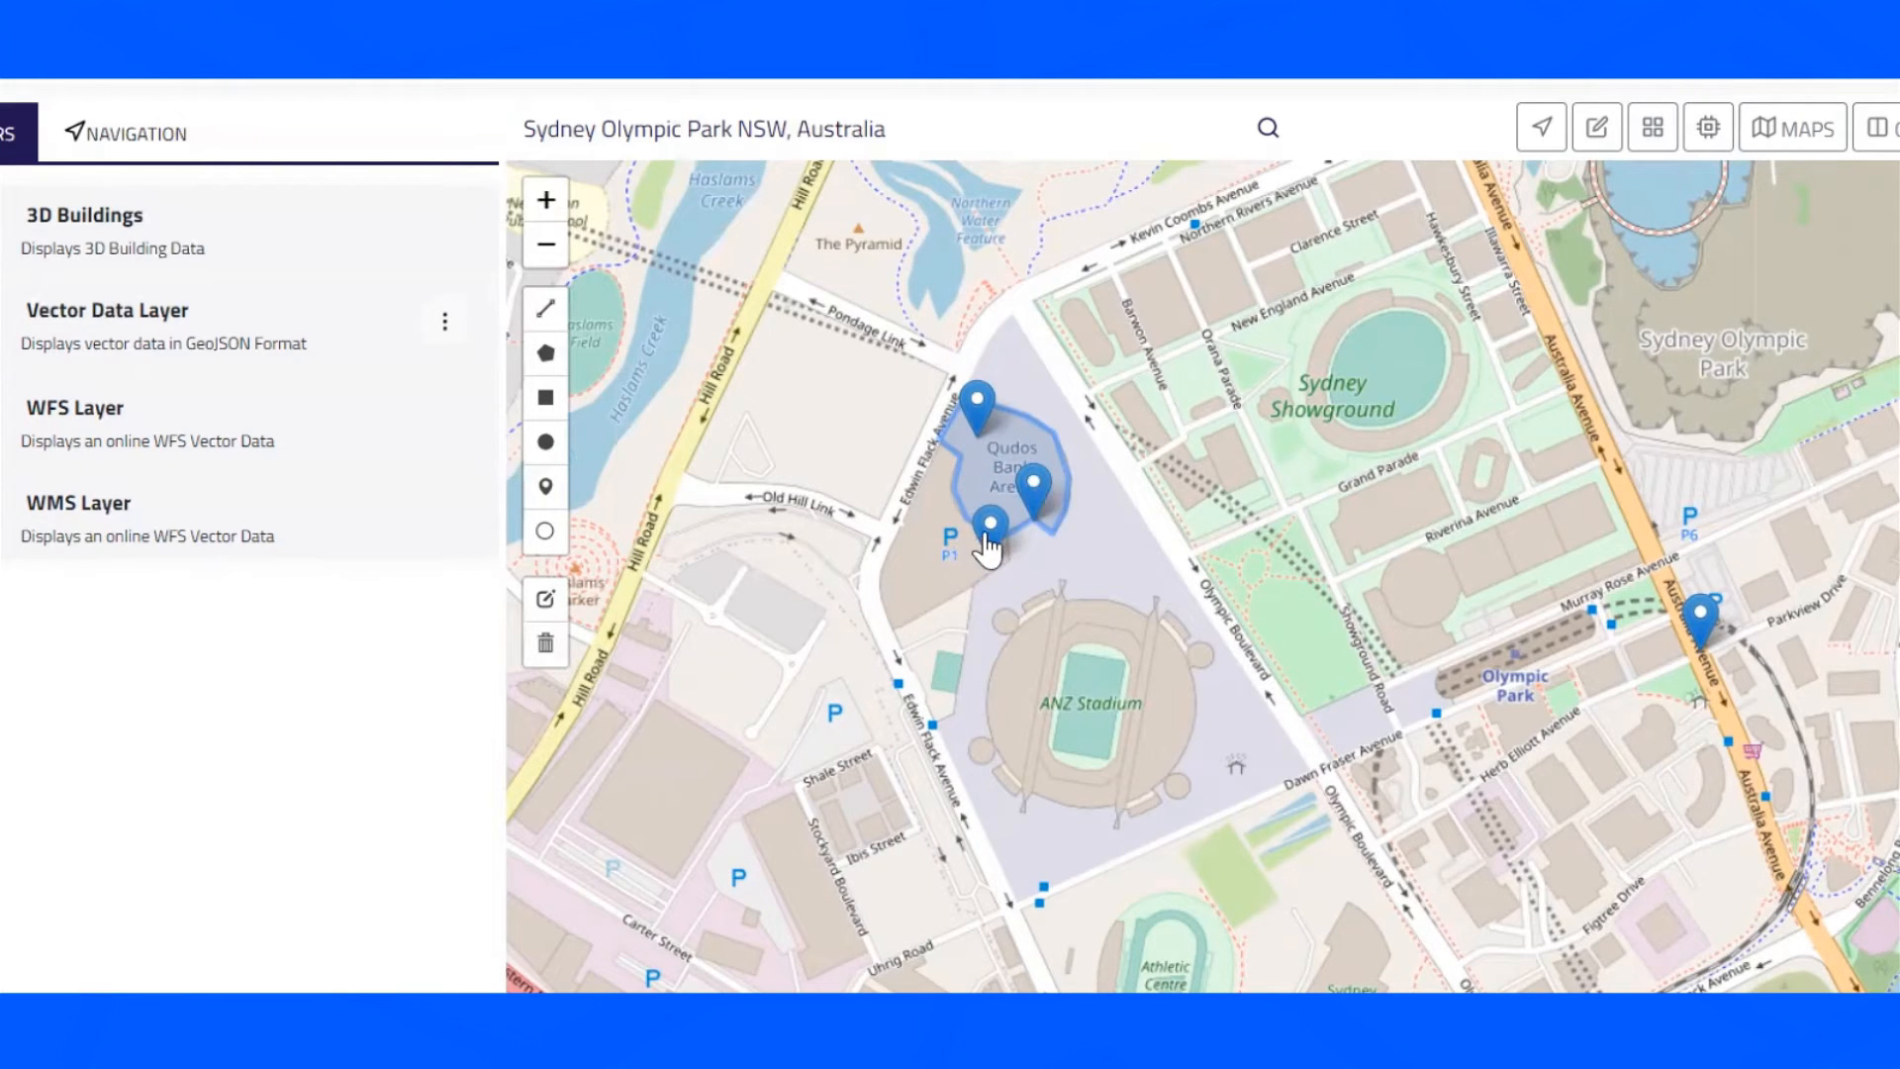
pyautogui.click(548, 487)
pyautogui.click(913, 580)
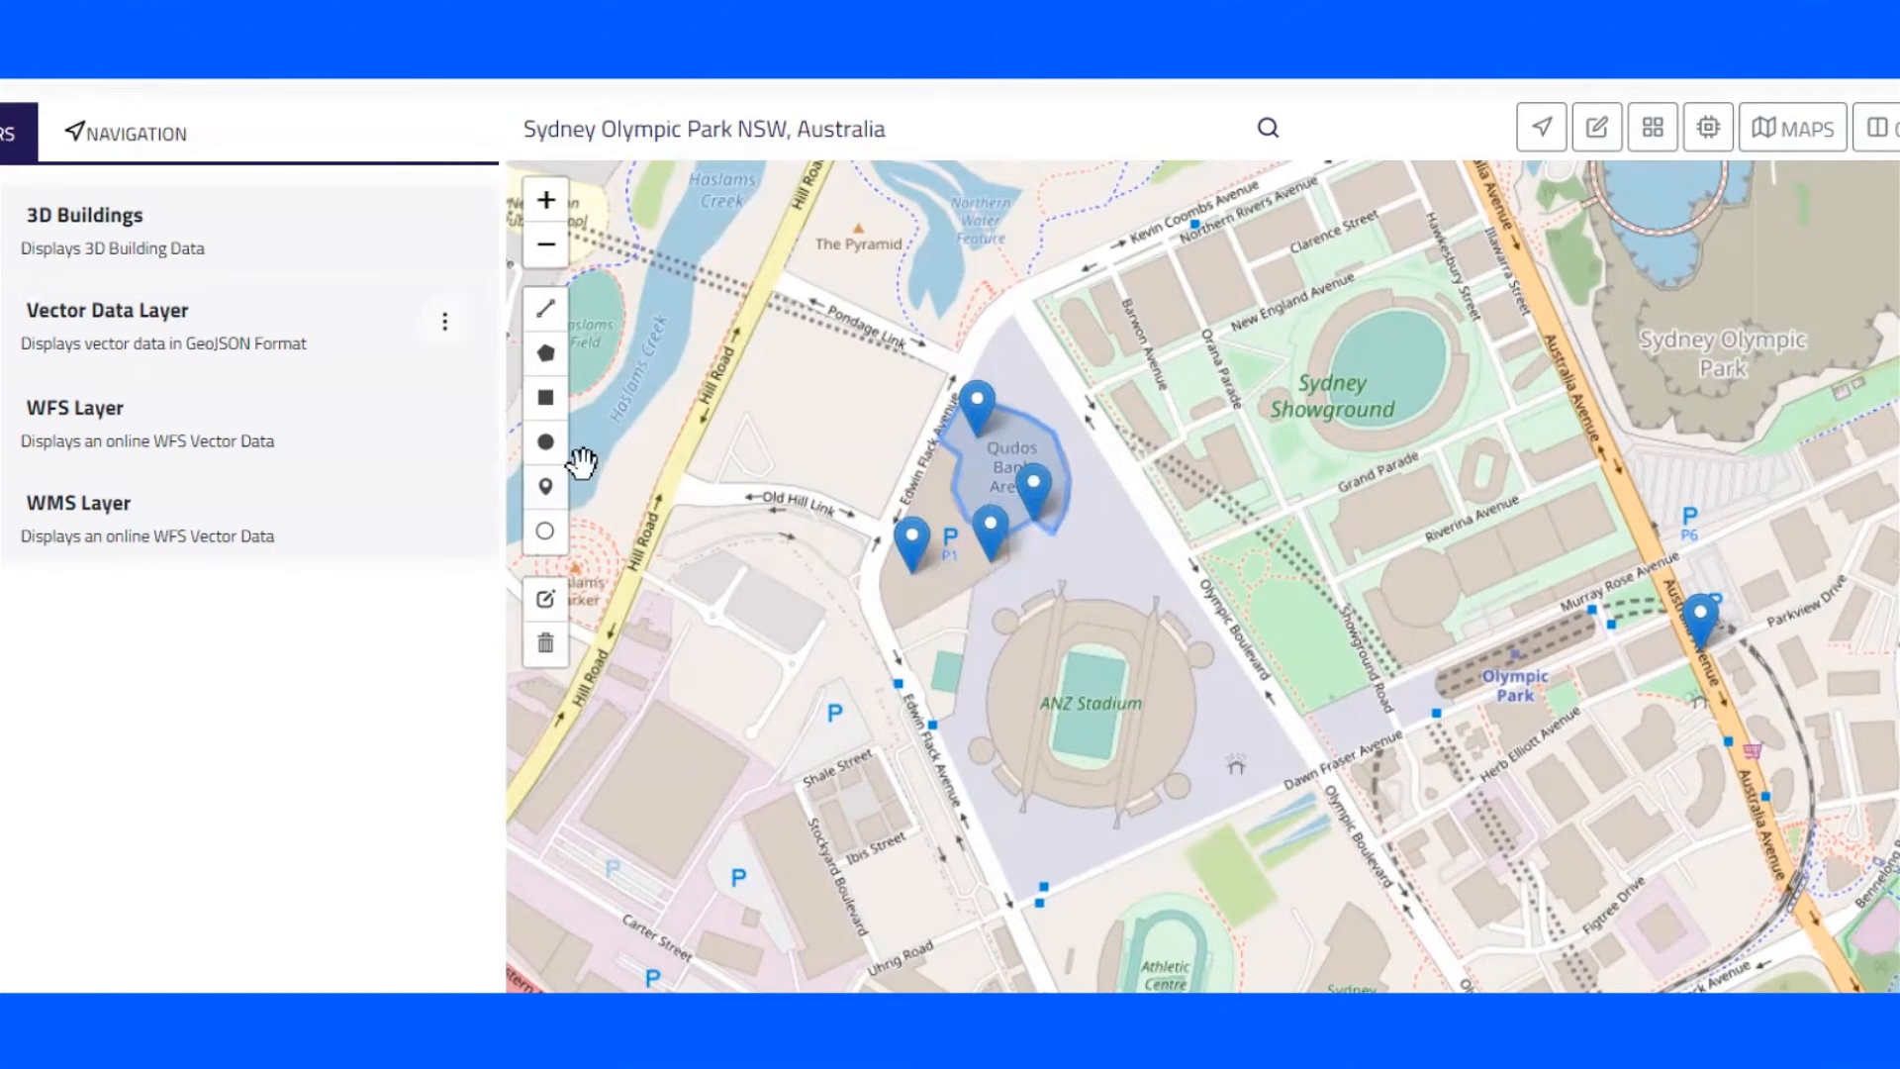
pyautogui.click(546, 486)
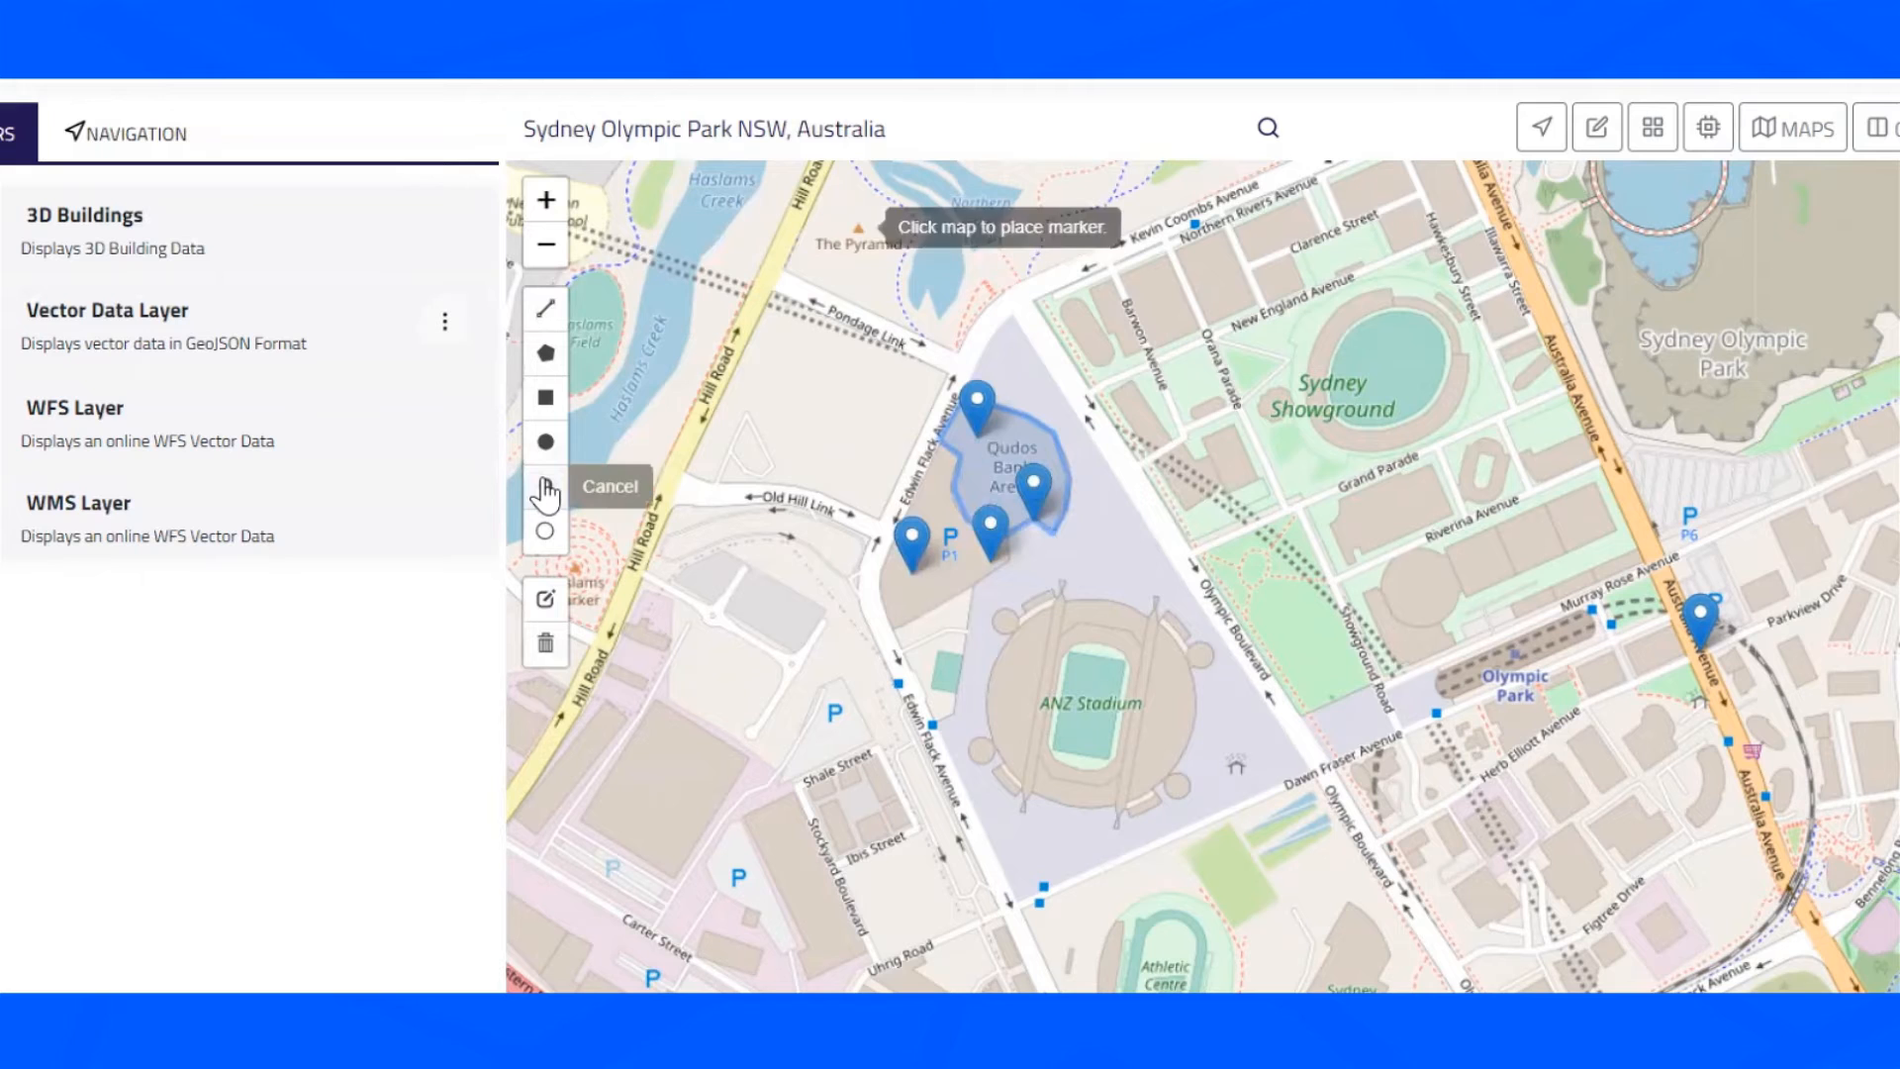
pyautogui.click(1030, 433)
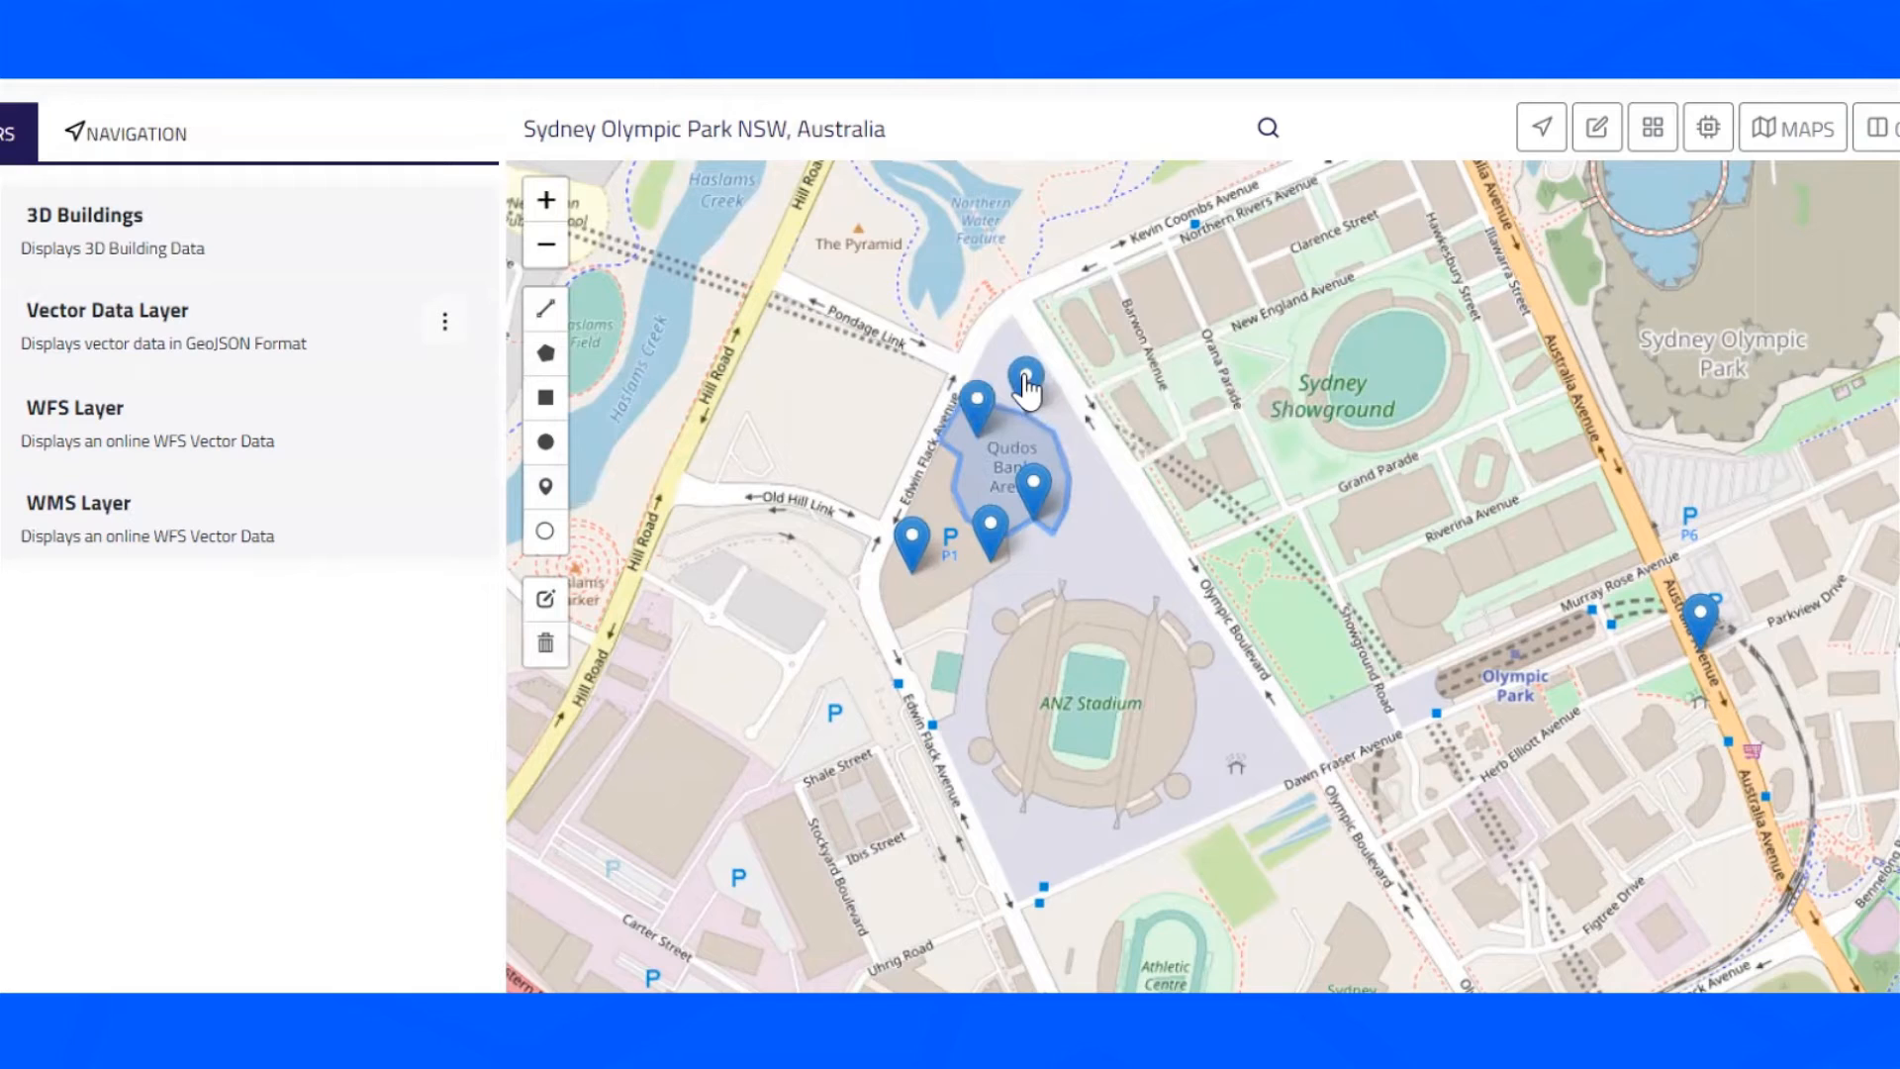
# - Open the details popup of the marker south of the arena and close it again
pyautogui.click(1002, 539)
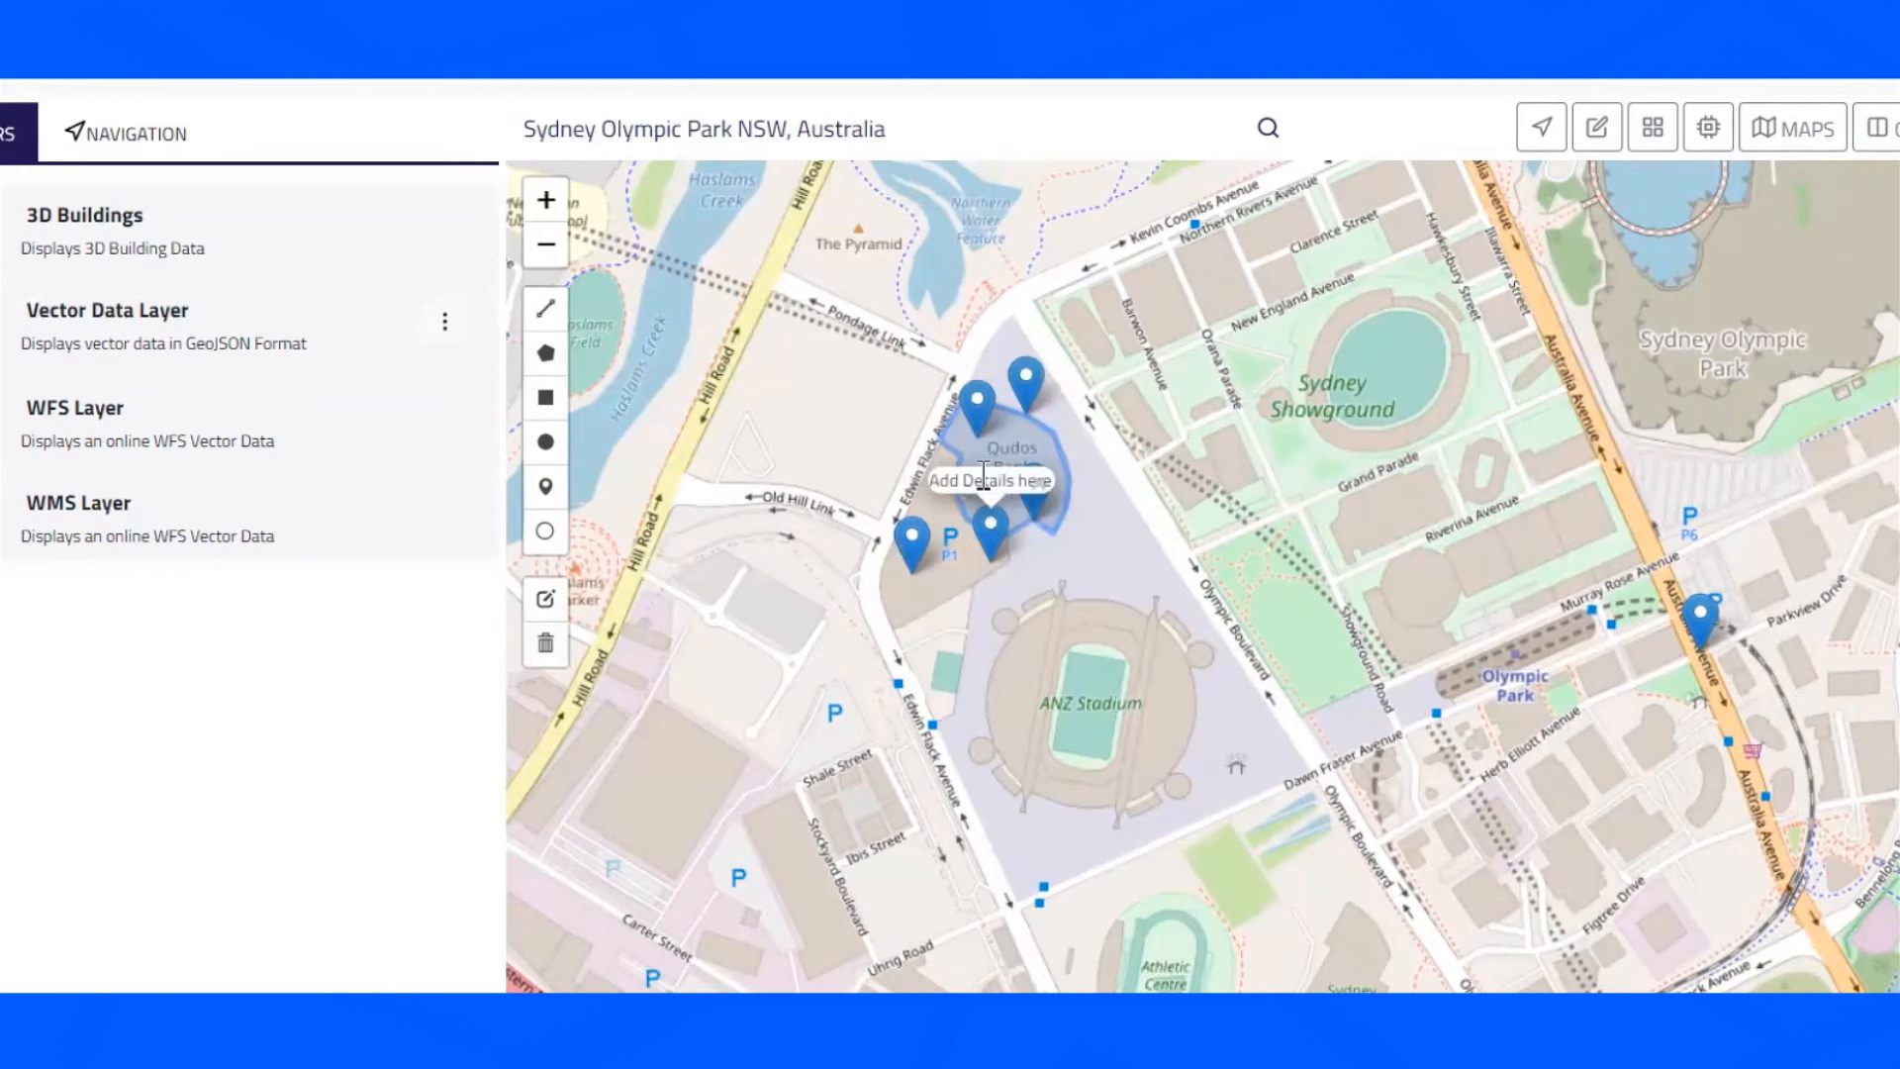
pyautogui.click(994, 539)
pyautogui.click(1084, 541)
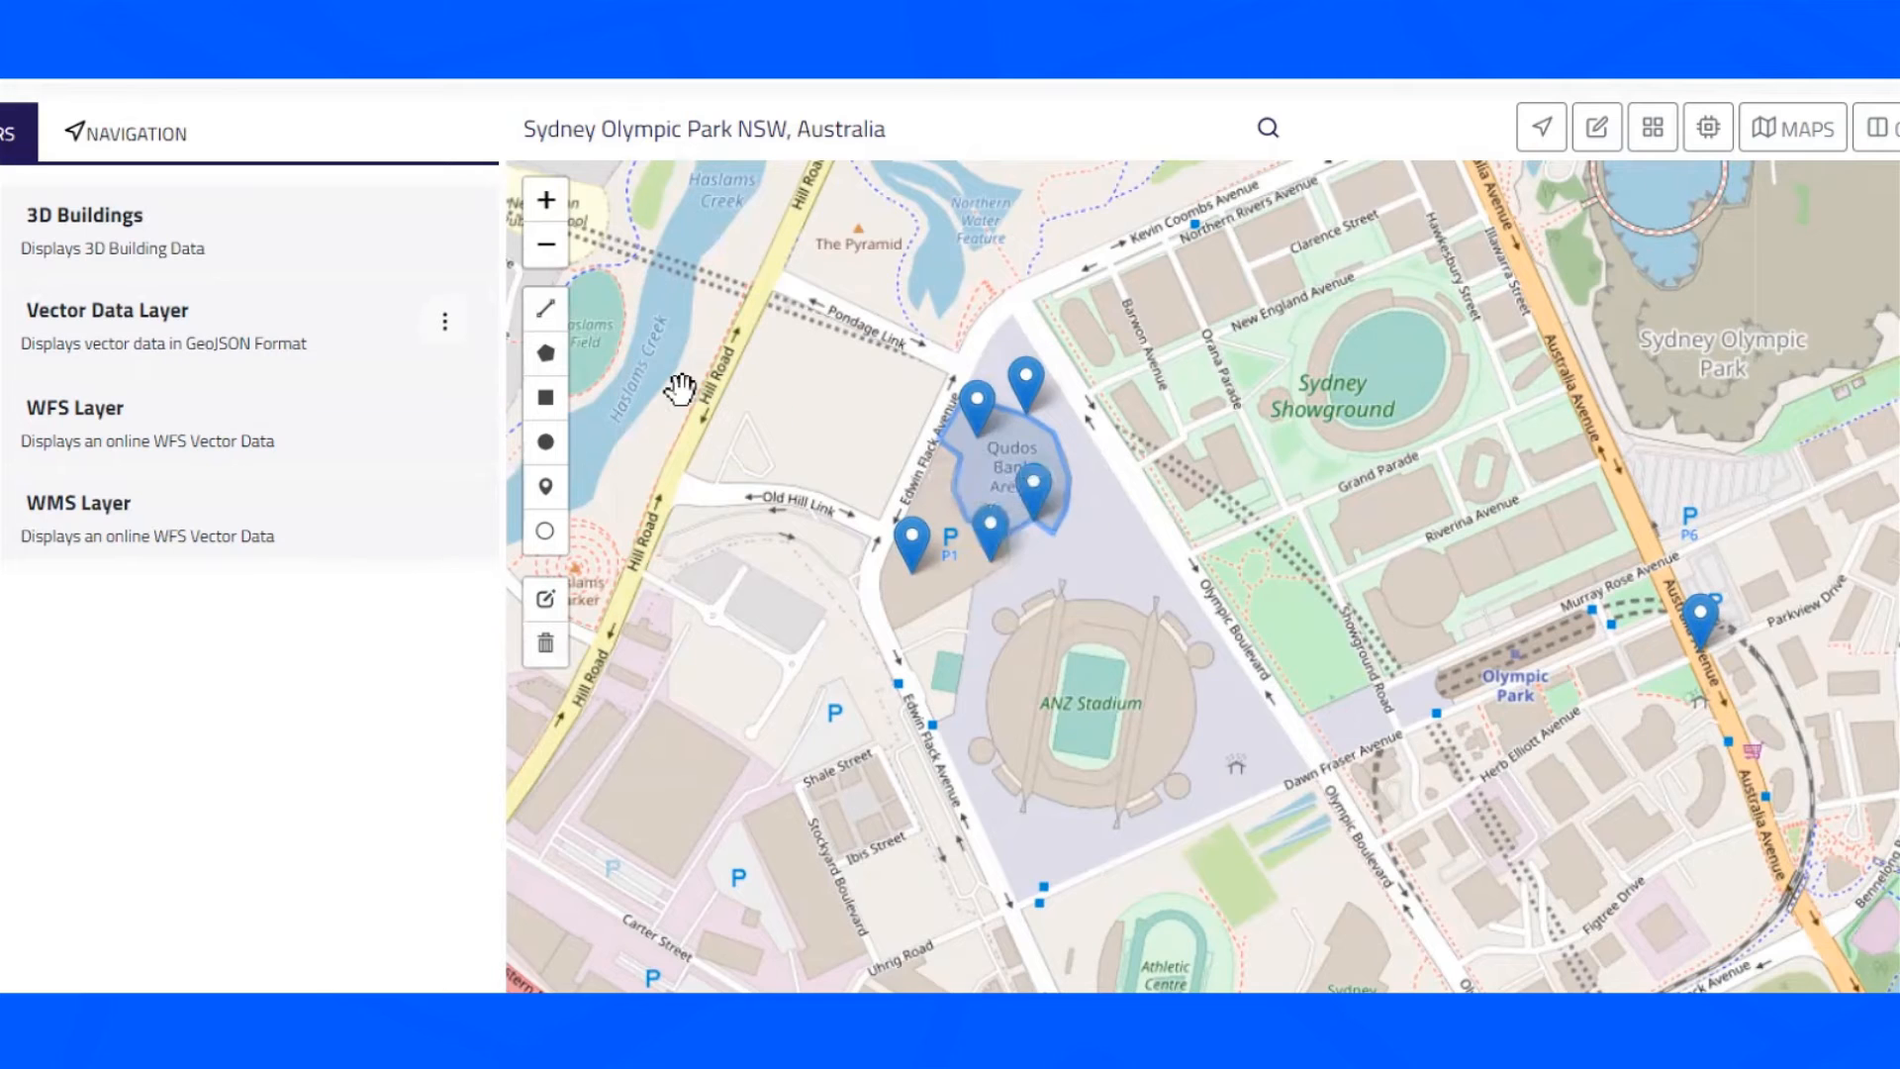
# - Draw a line with the line tool along the north and east edges of the Qudos Bank Arena outline
pyautogui.click(546, 308)
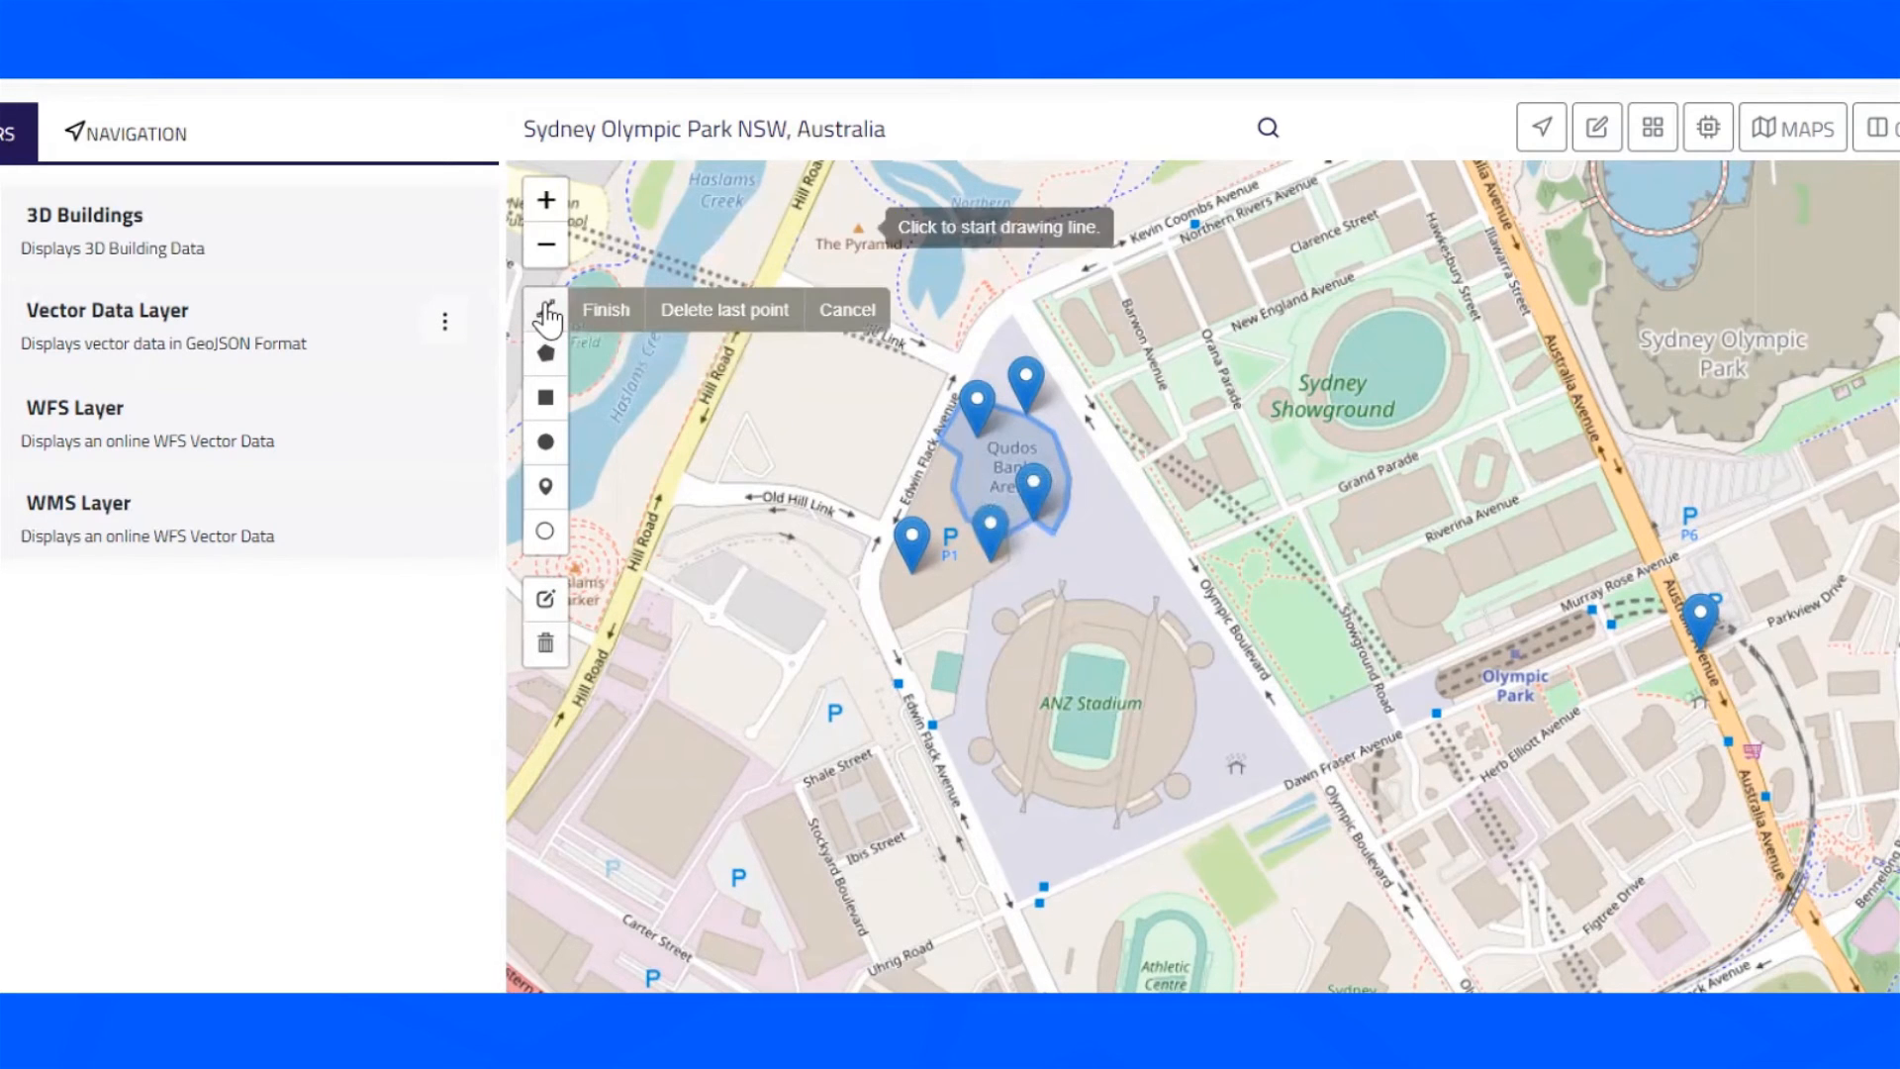
pyautogui.click(969, 380)
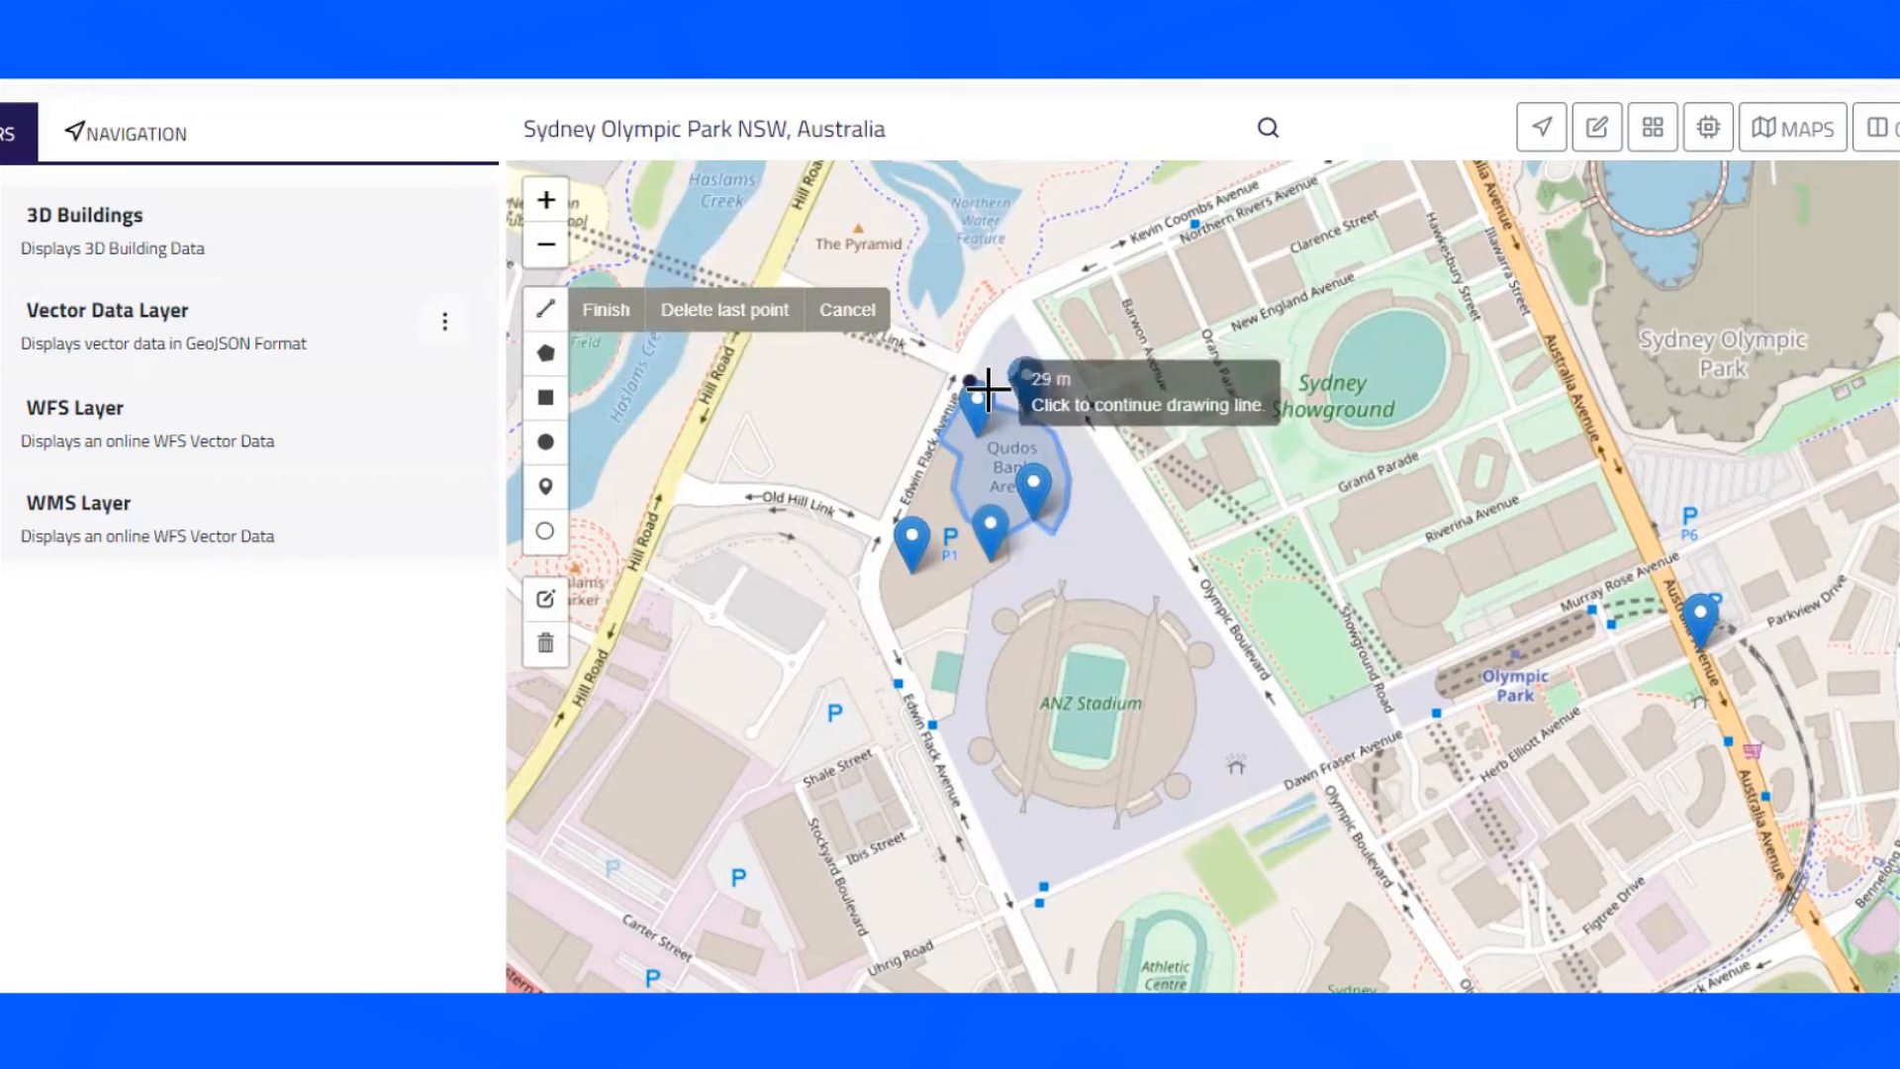
pyautogui.click(993, 394)
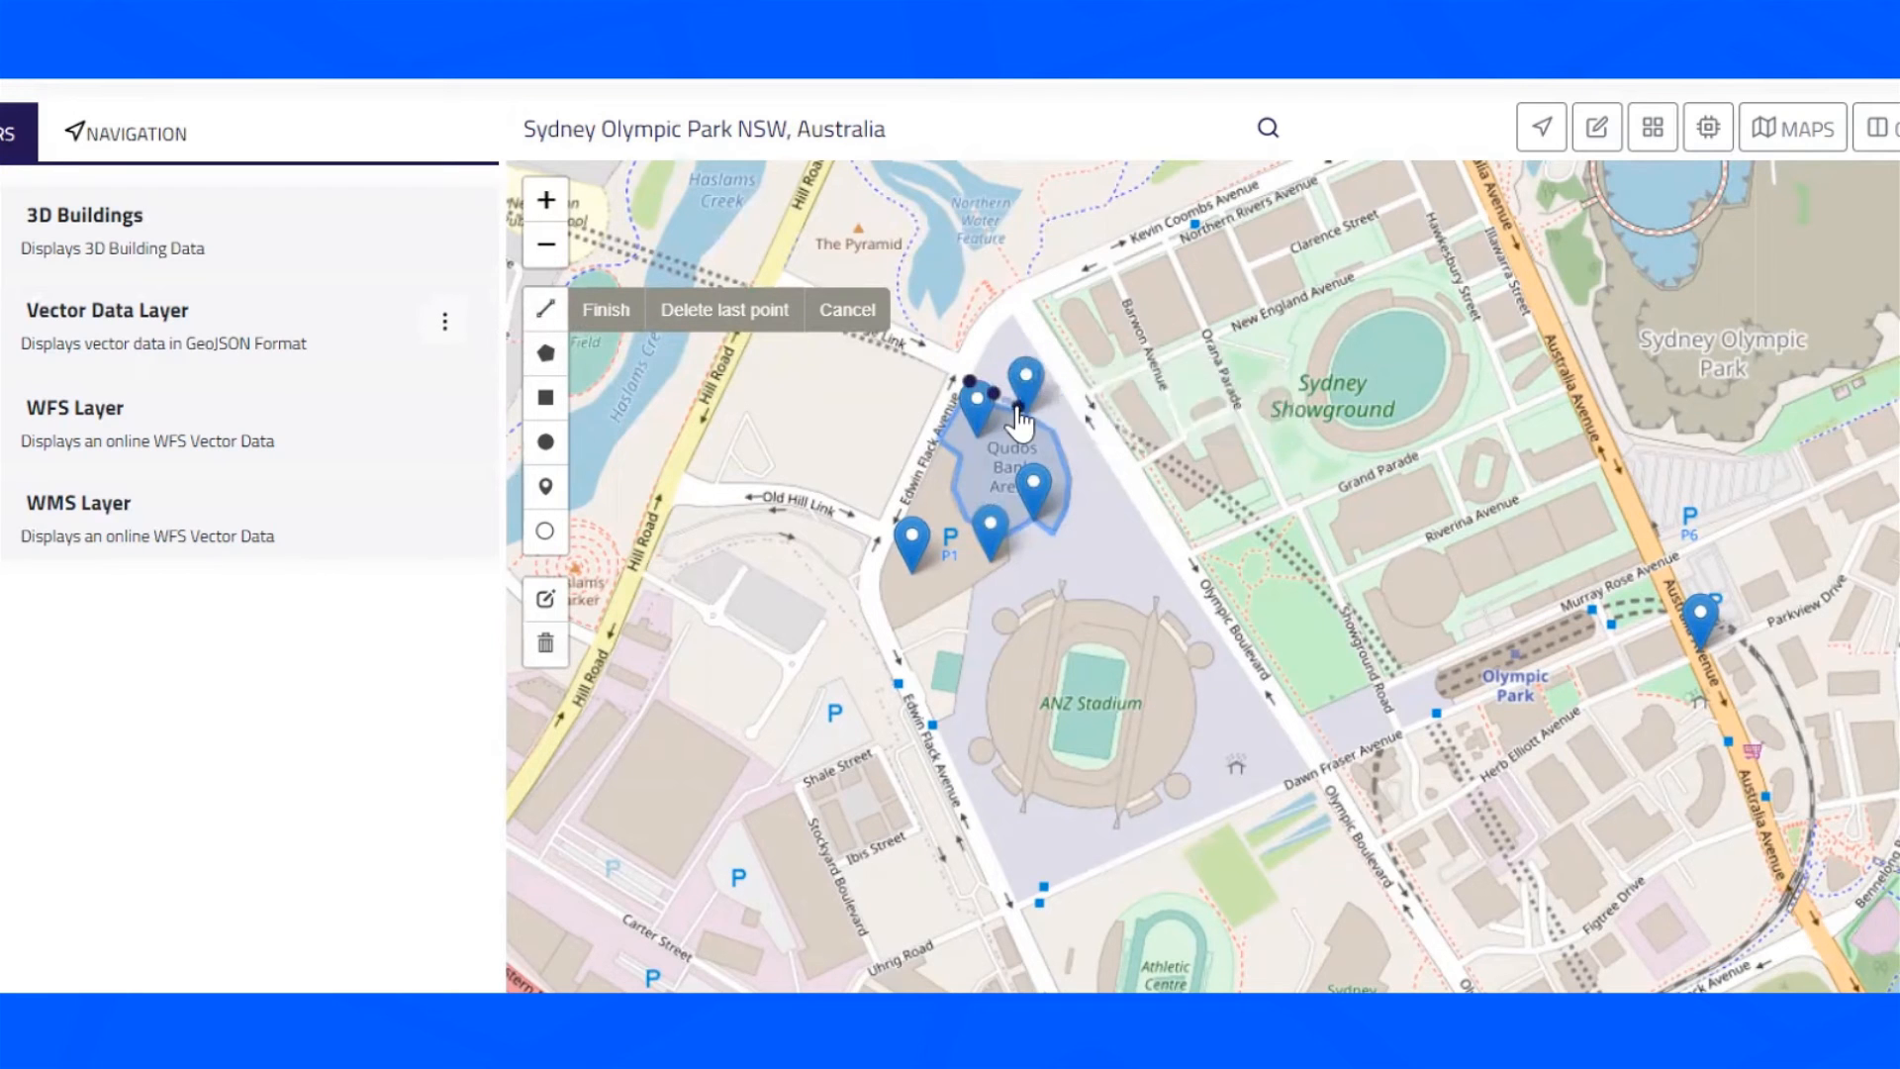
pyautogui.click(1047, 422)
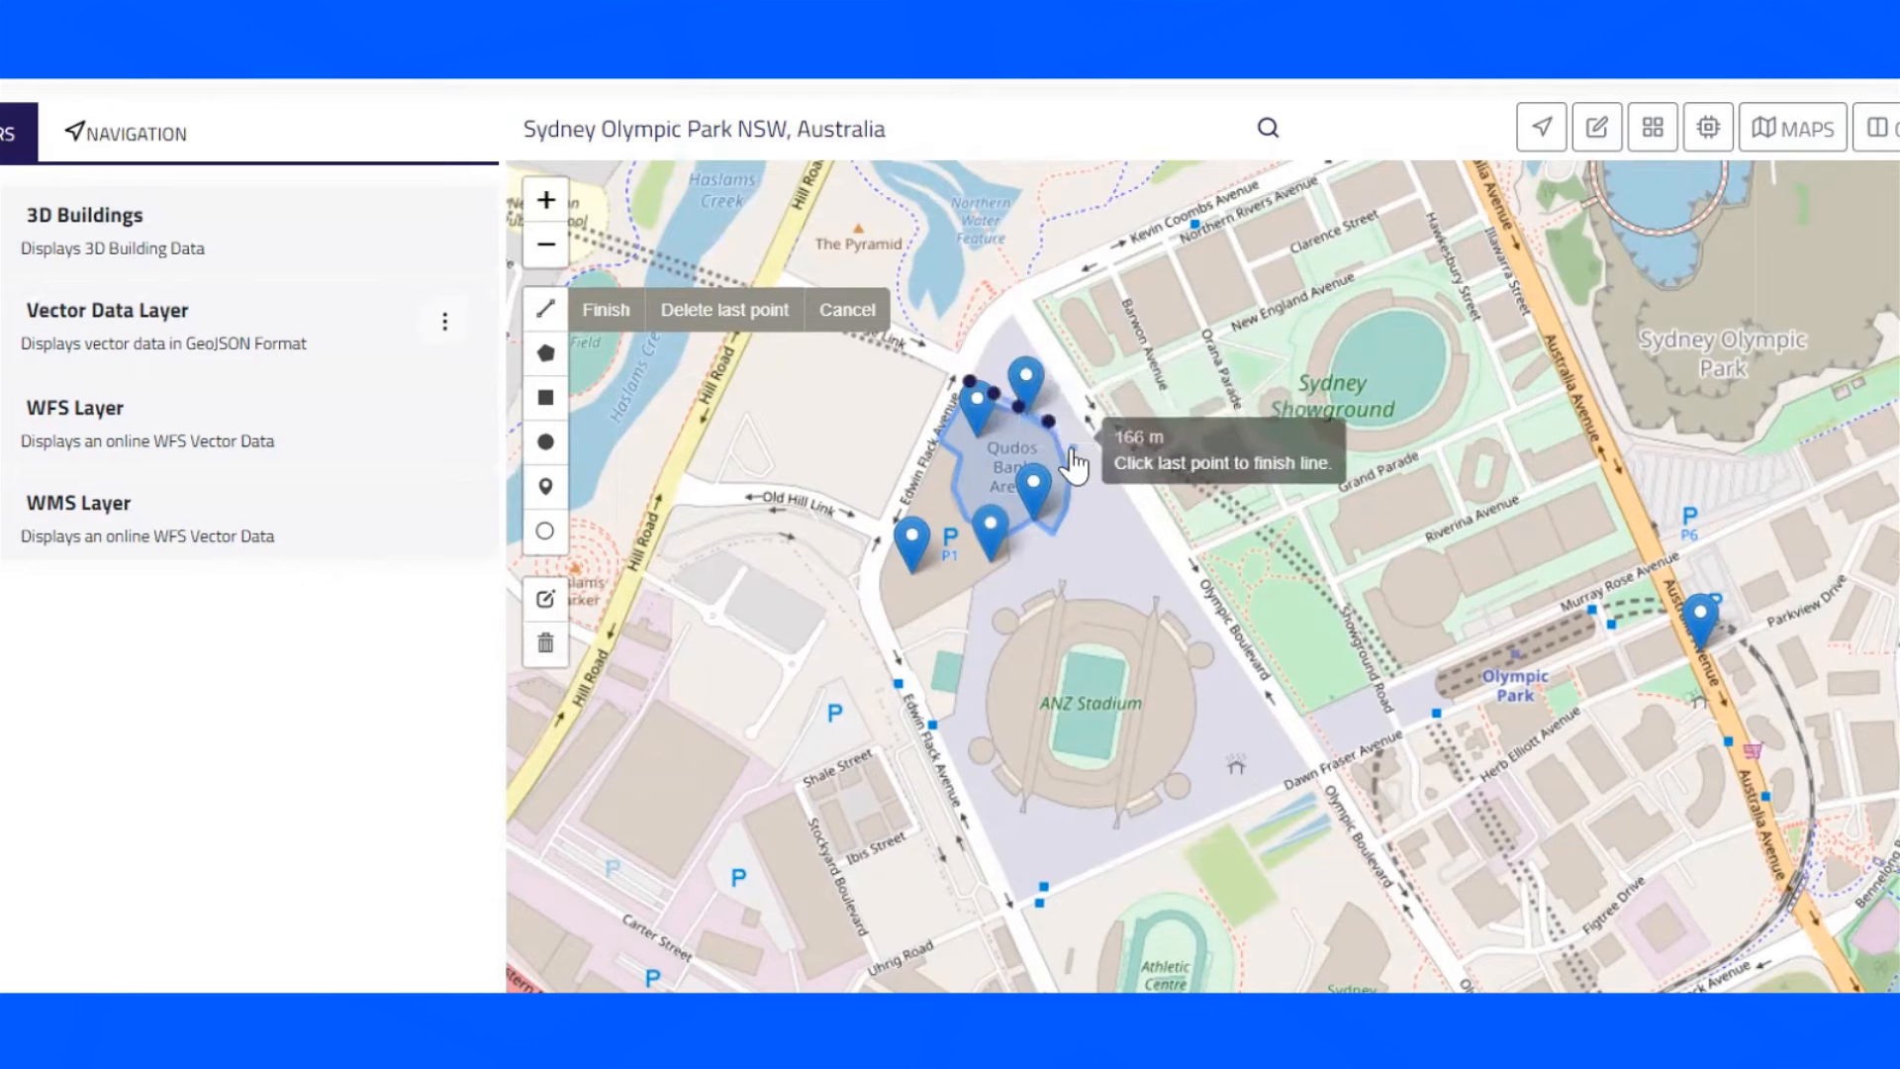
pyautogui.click(1071, 447)
pyautogui.click(1072, 465)
pyautogui.click(1072, 499)
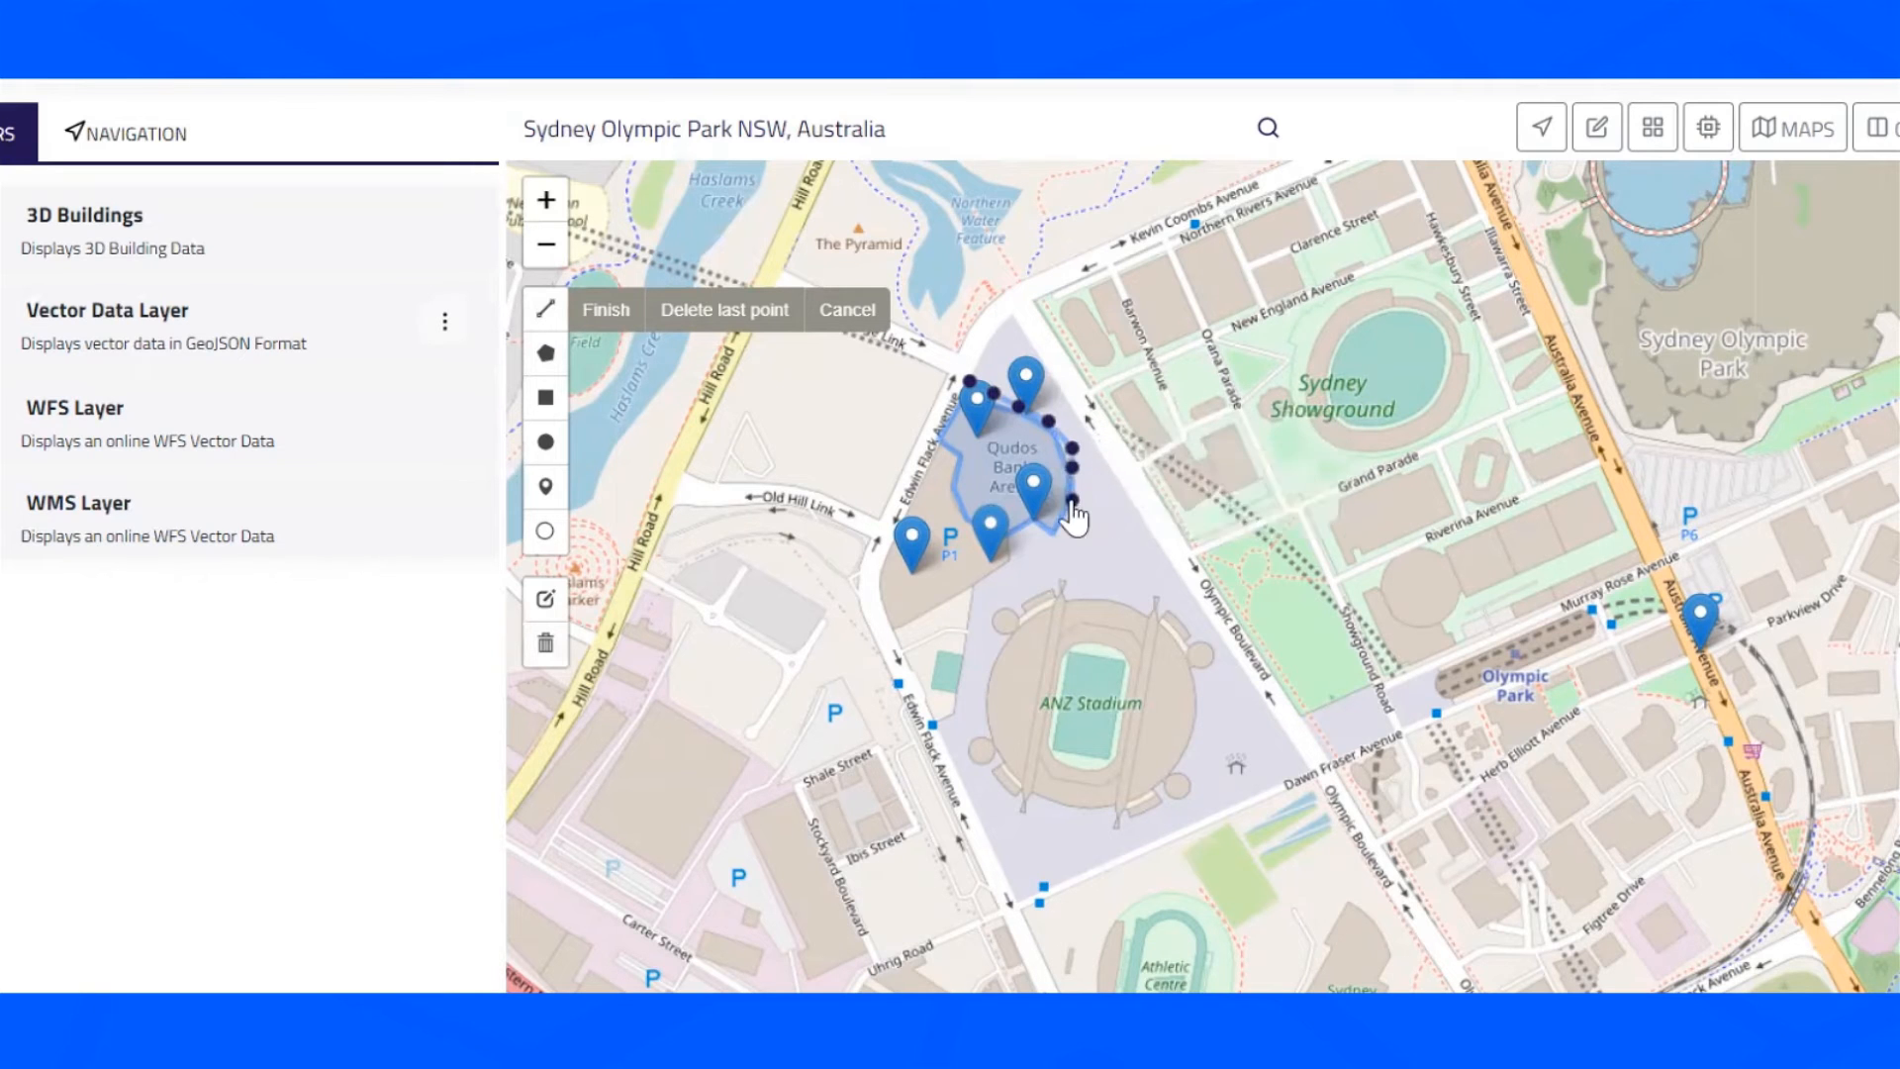
pyautogui.doubleClick(1041, 531)
# - Draw a second line around the south and west edges of the arena, ending on its western side
pyautogui.click(541, 311)
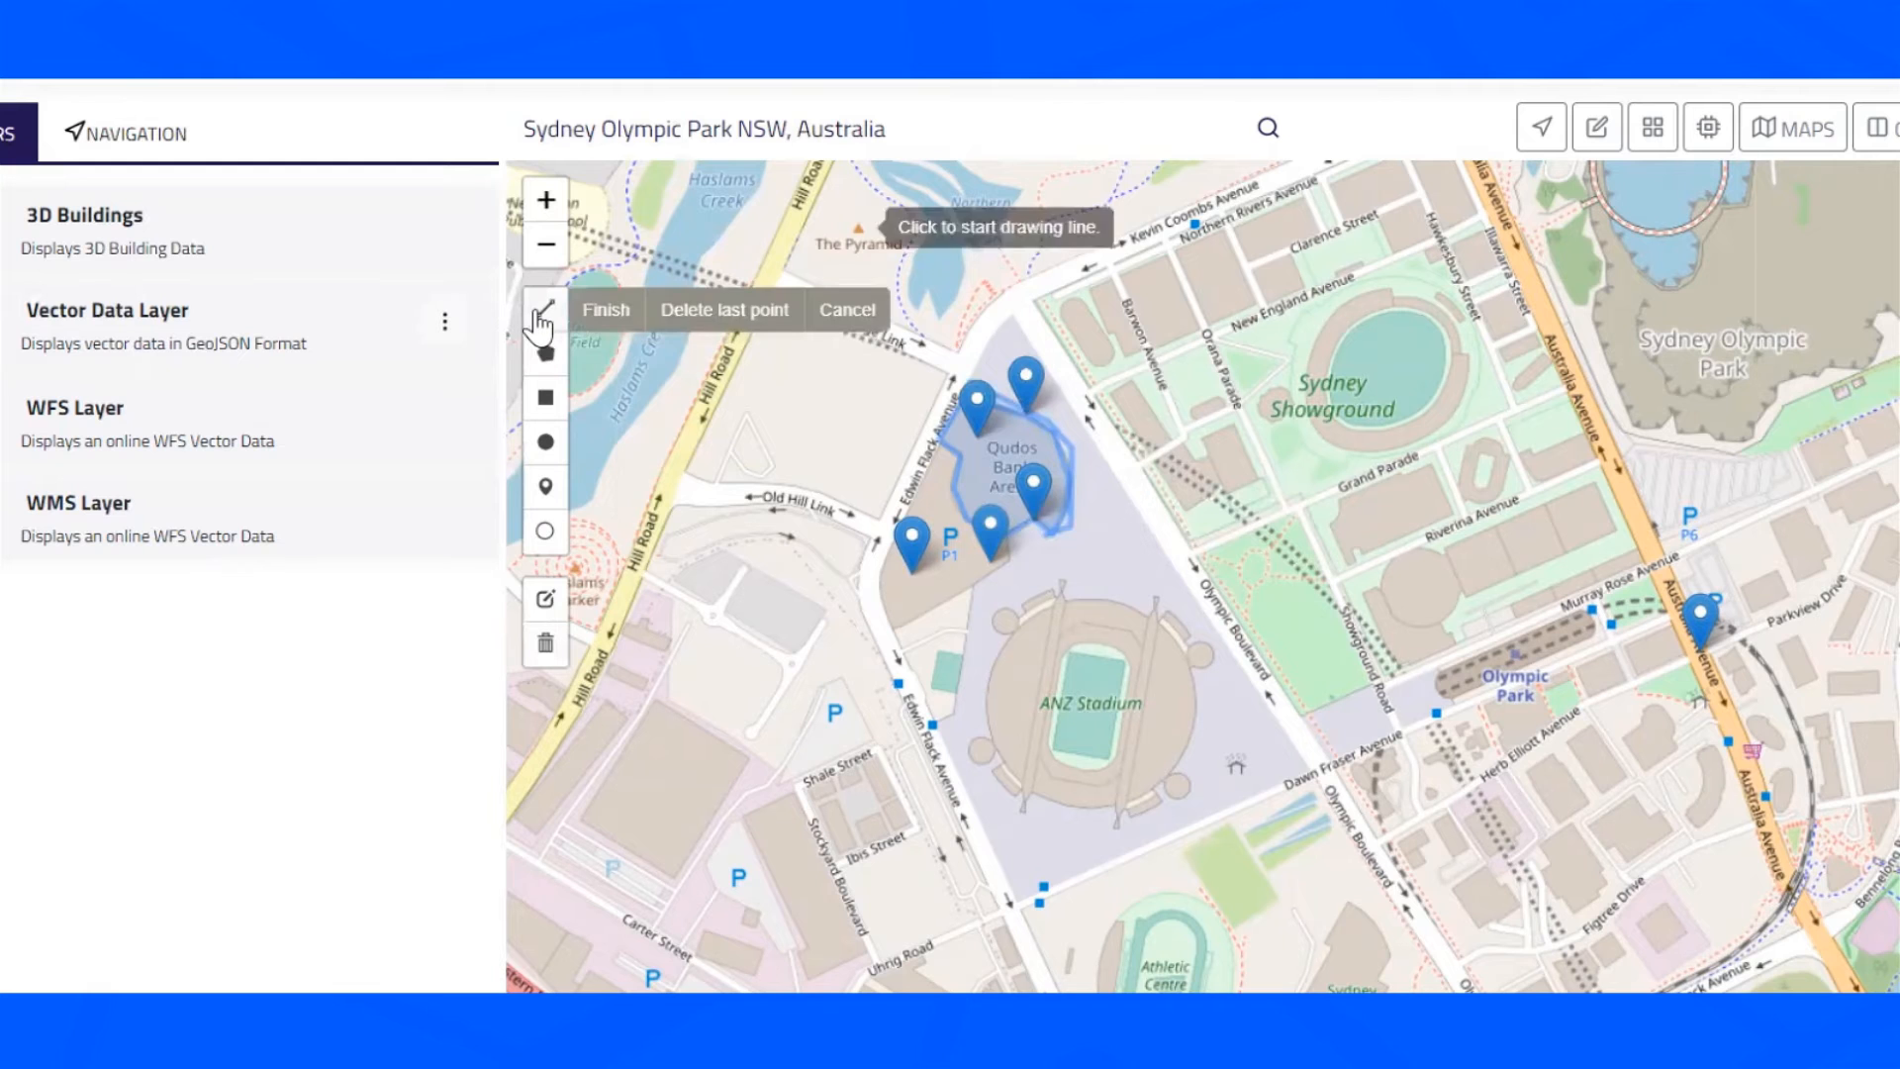
pyautogui.click(1054, 536)
pyautogui.click(1037, 526)
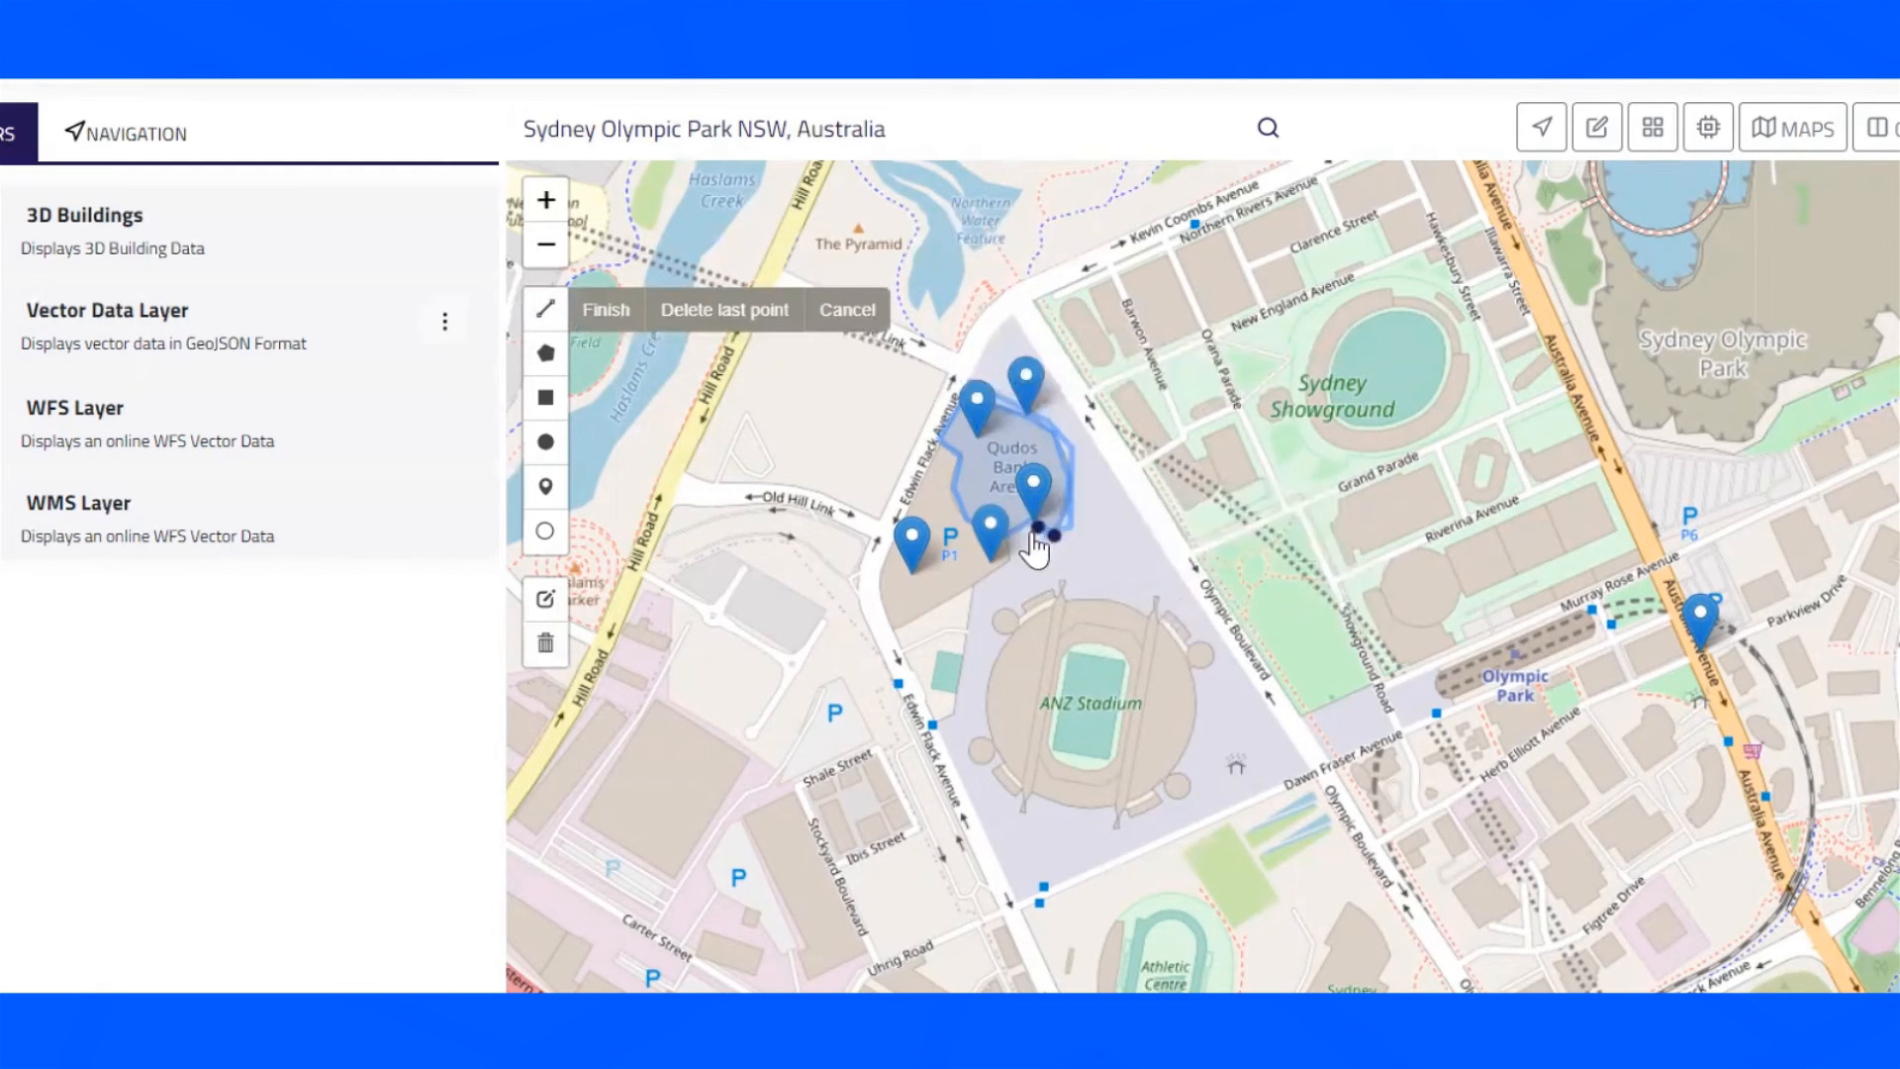
pyautogui.click(1012, 541)
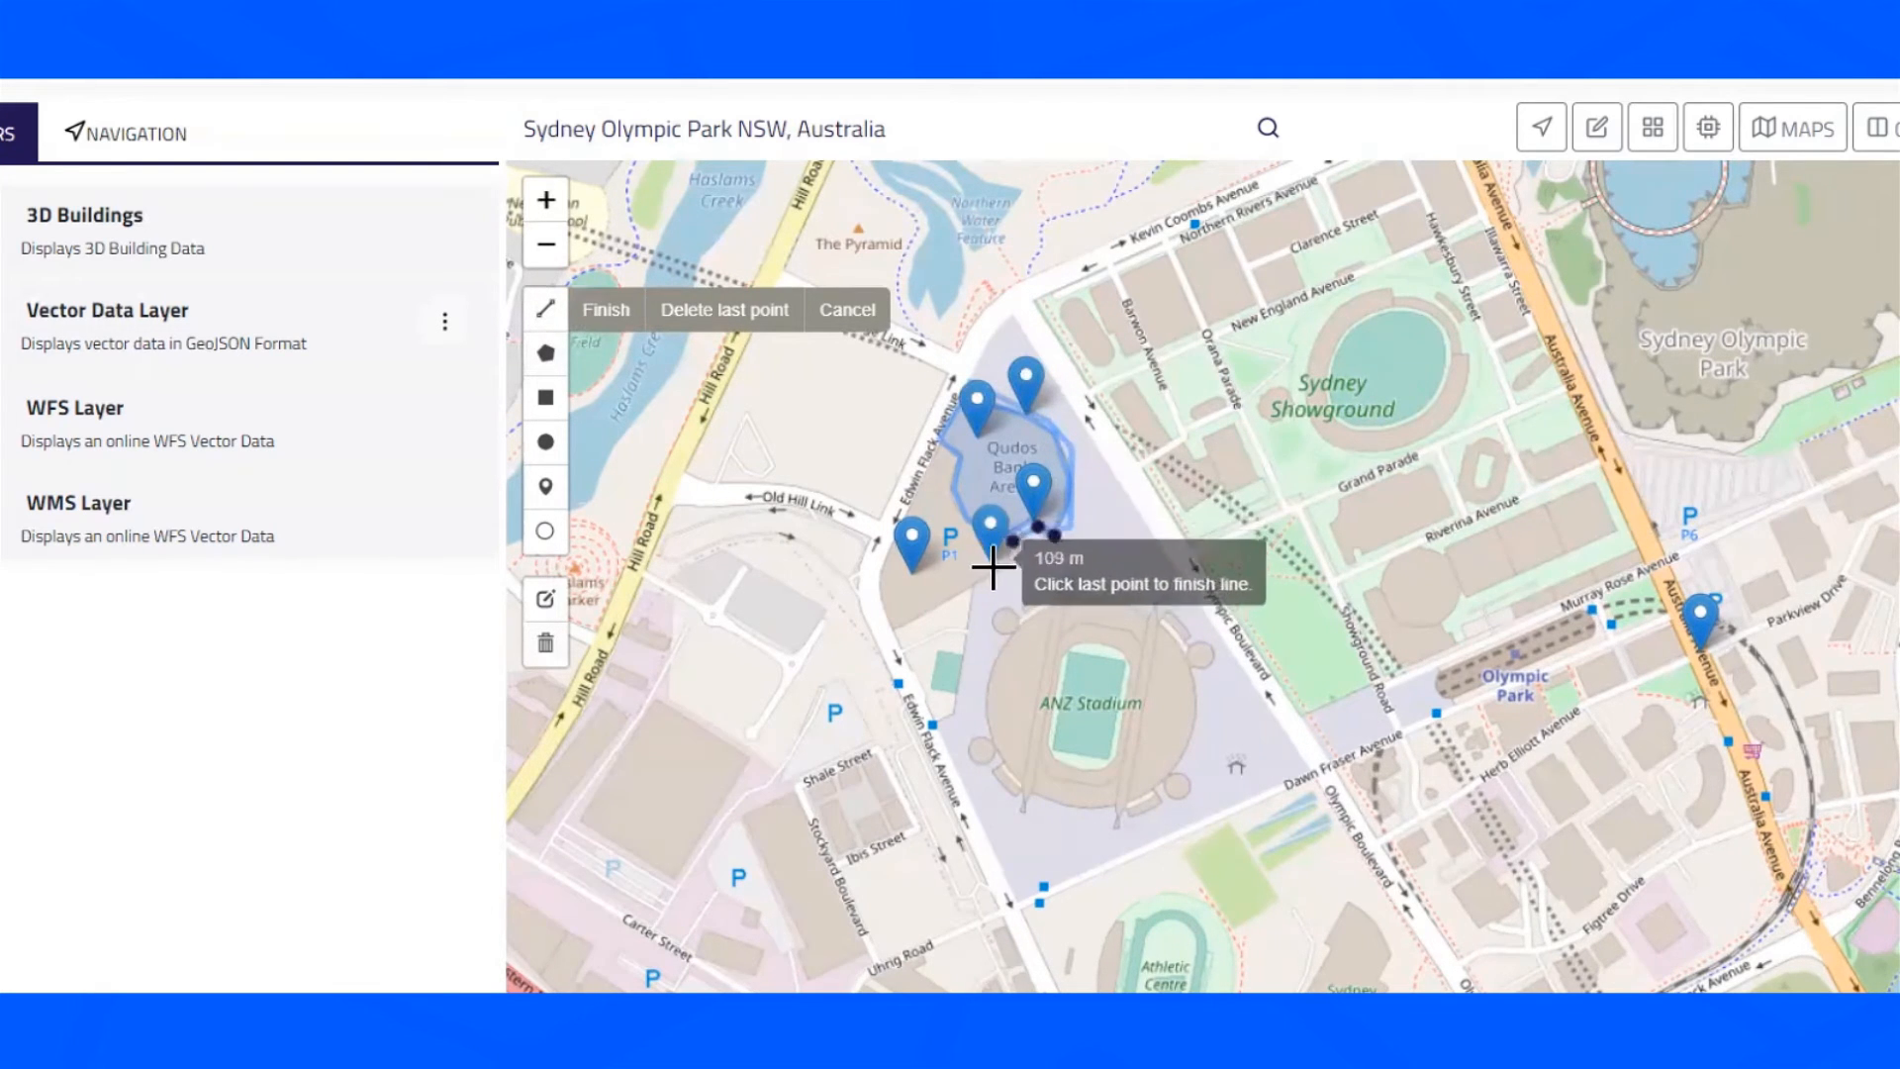
pyautogui.click(991, 578)
pyautogui.click(974, 571)
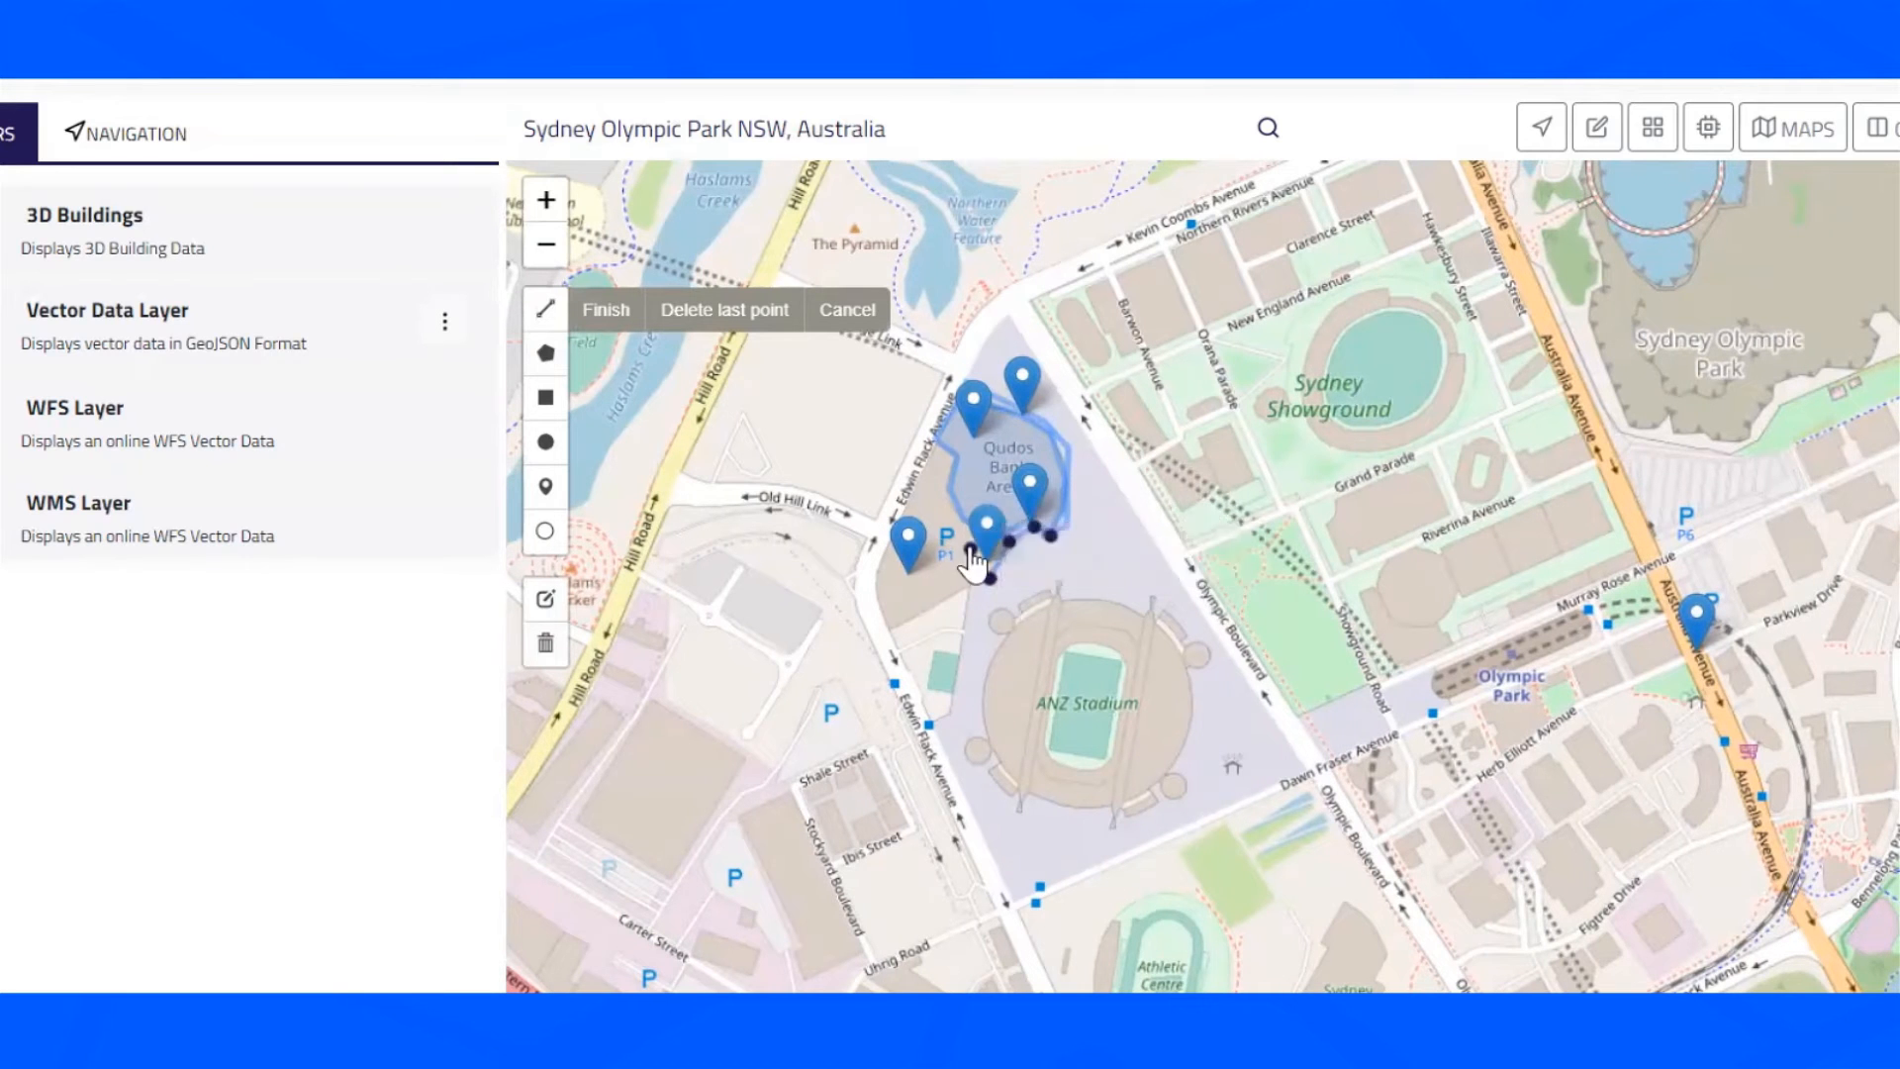
pyautogui.click(970, 549)
pyautogui.click(950, 515)
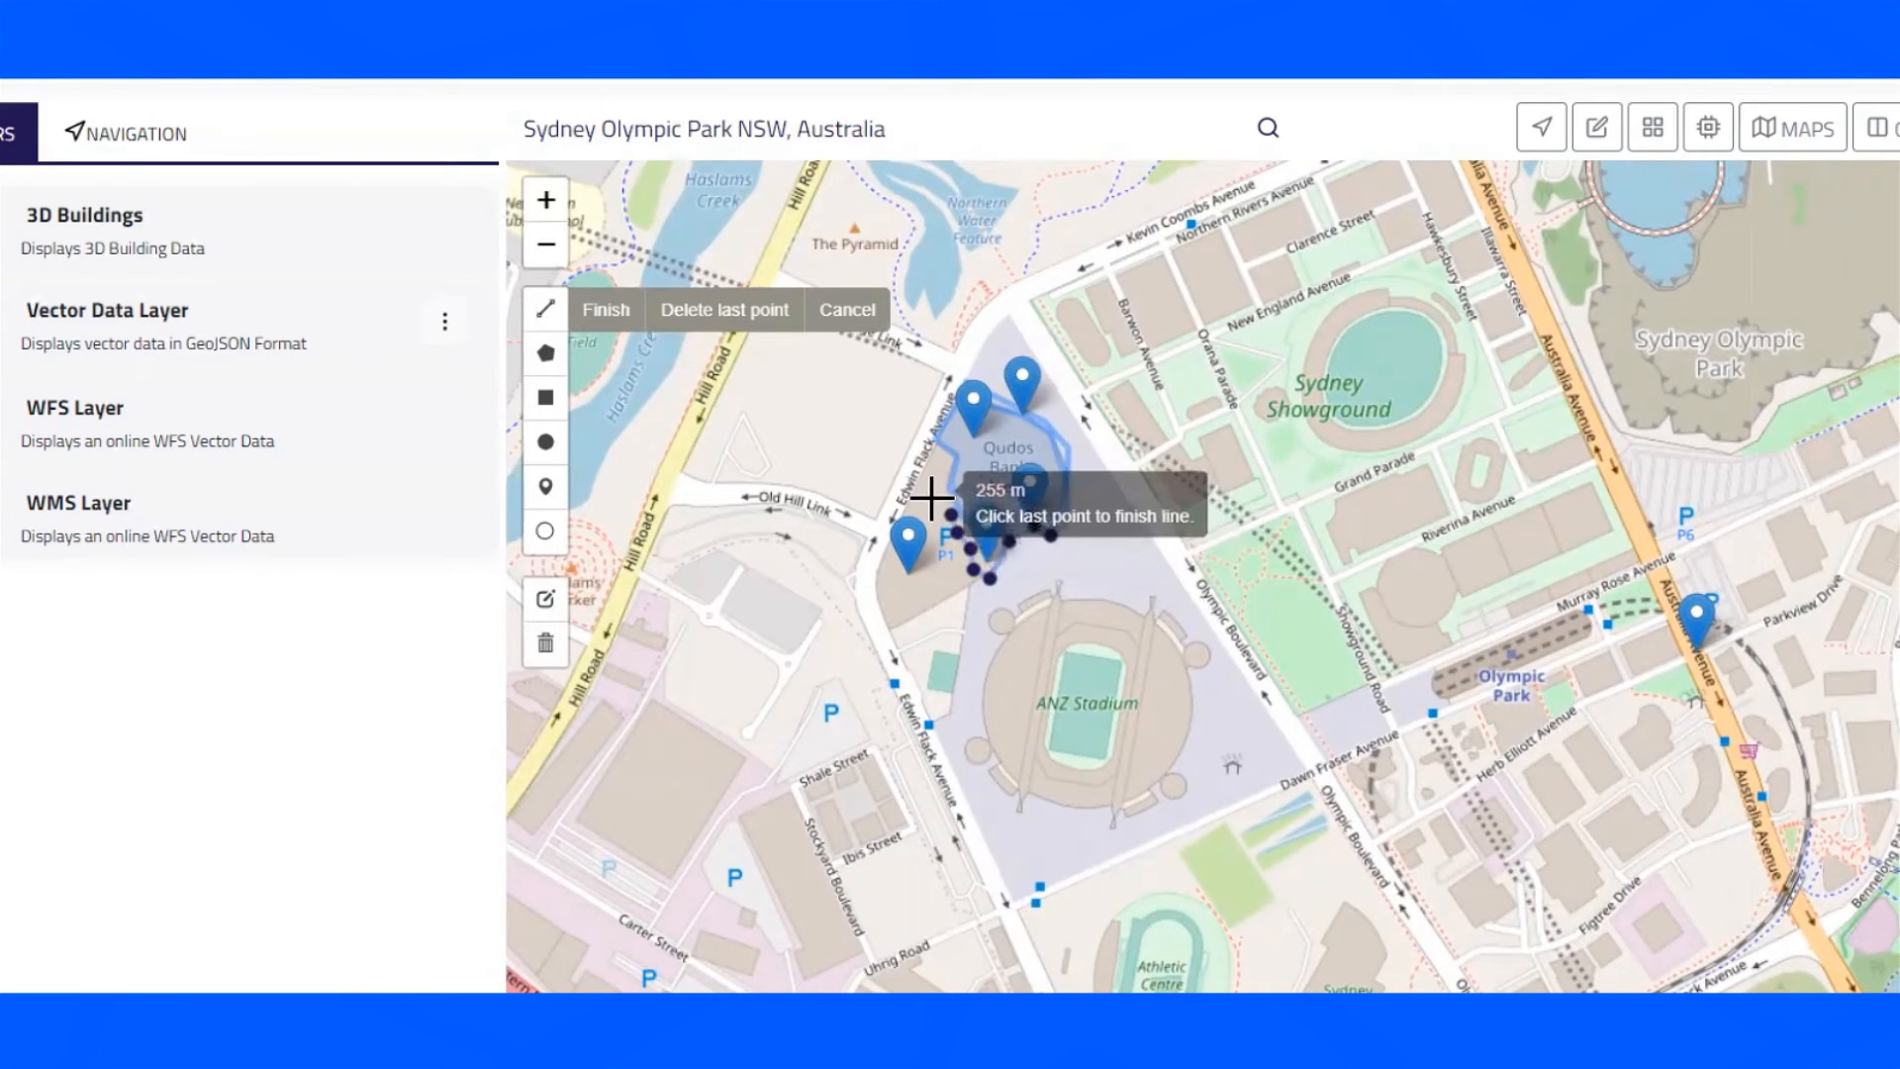
pyautogui.click(944, 472)
pyautogui.click(944, 472)
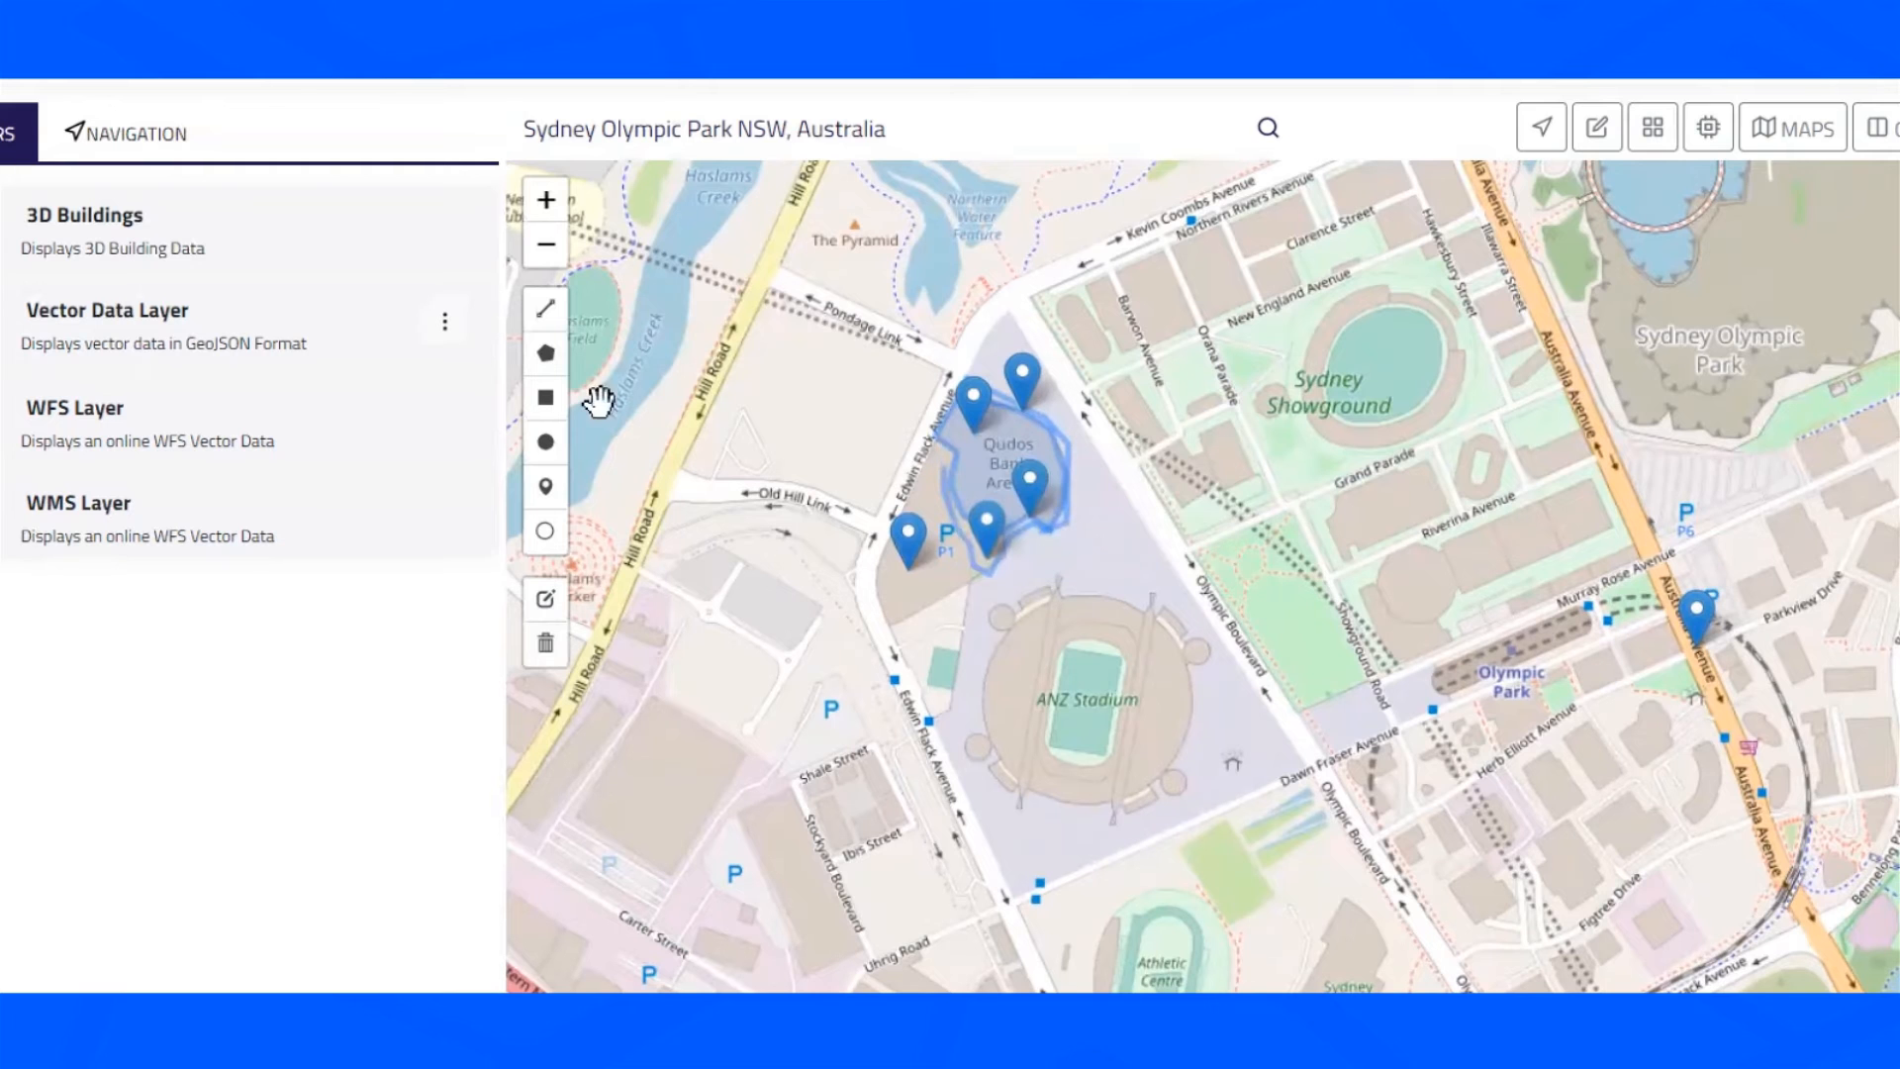
# - Draw a third line from the arena's western edge north-west across Edwin Flack Avenue
pyautogui.click(546, 308)
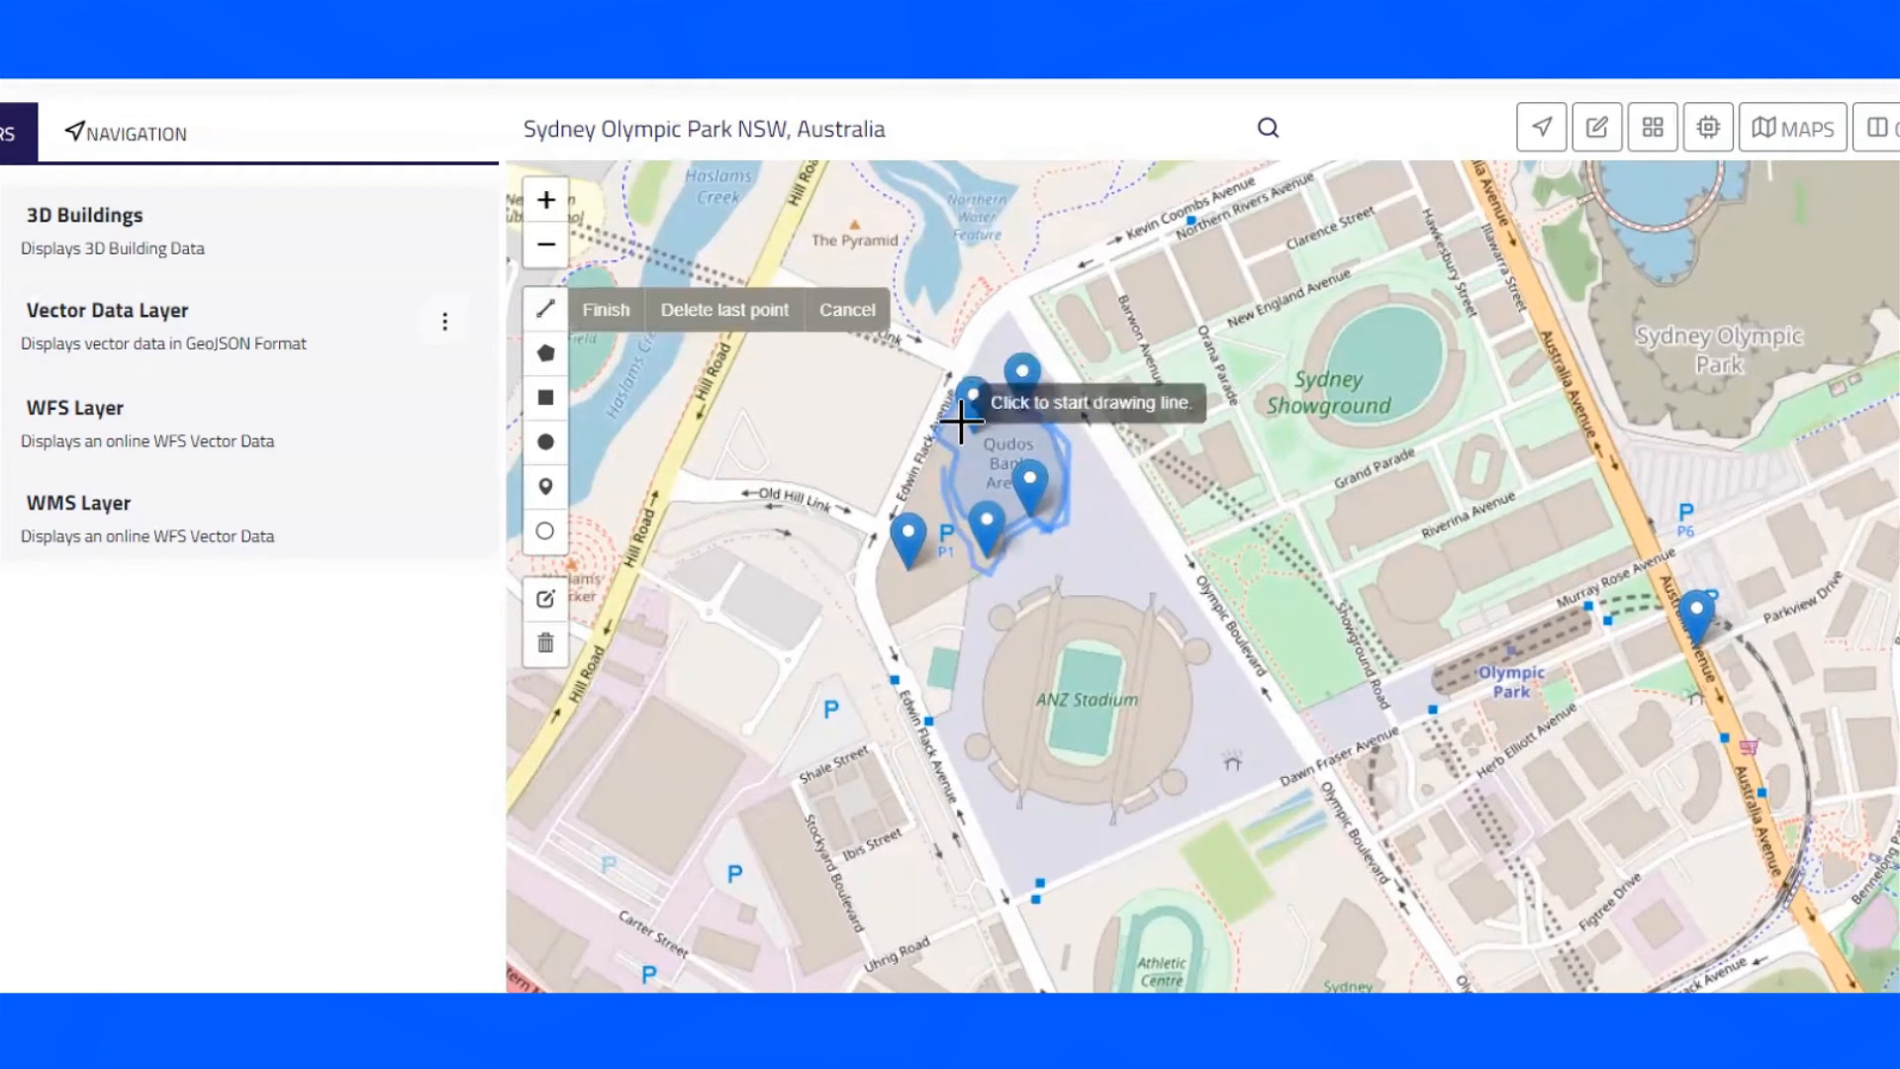
pyautogui.click(944, 472)
pyautogui.click(936, 458)
pyautogui.click(911, 451)
pyautogui.click(897, 433)
pyautogui.click(875, 423)
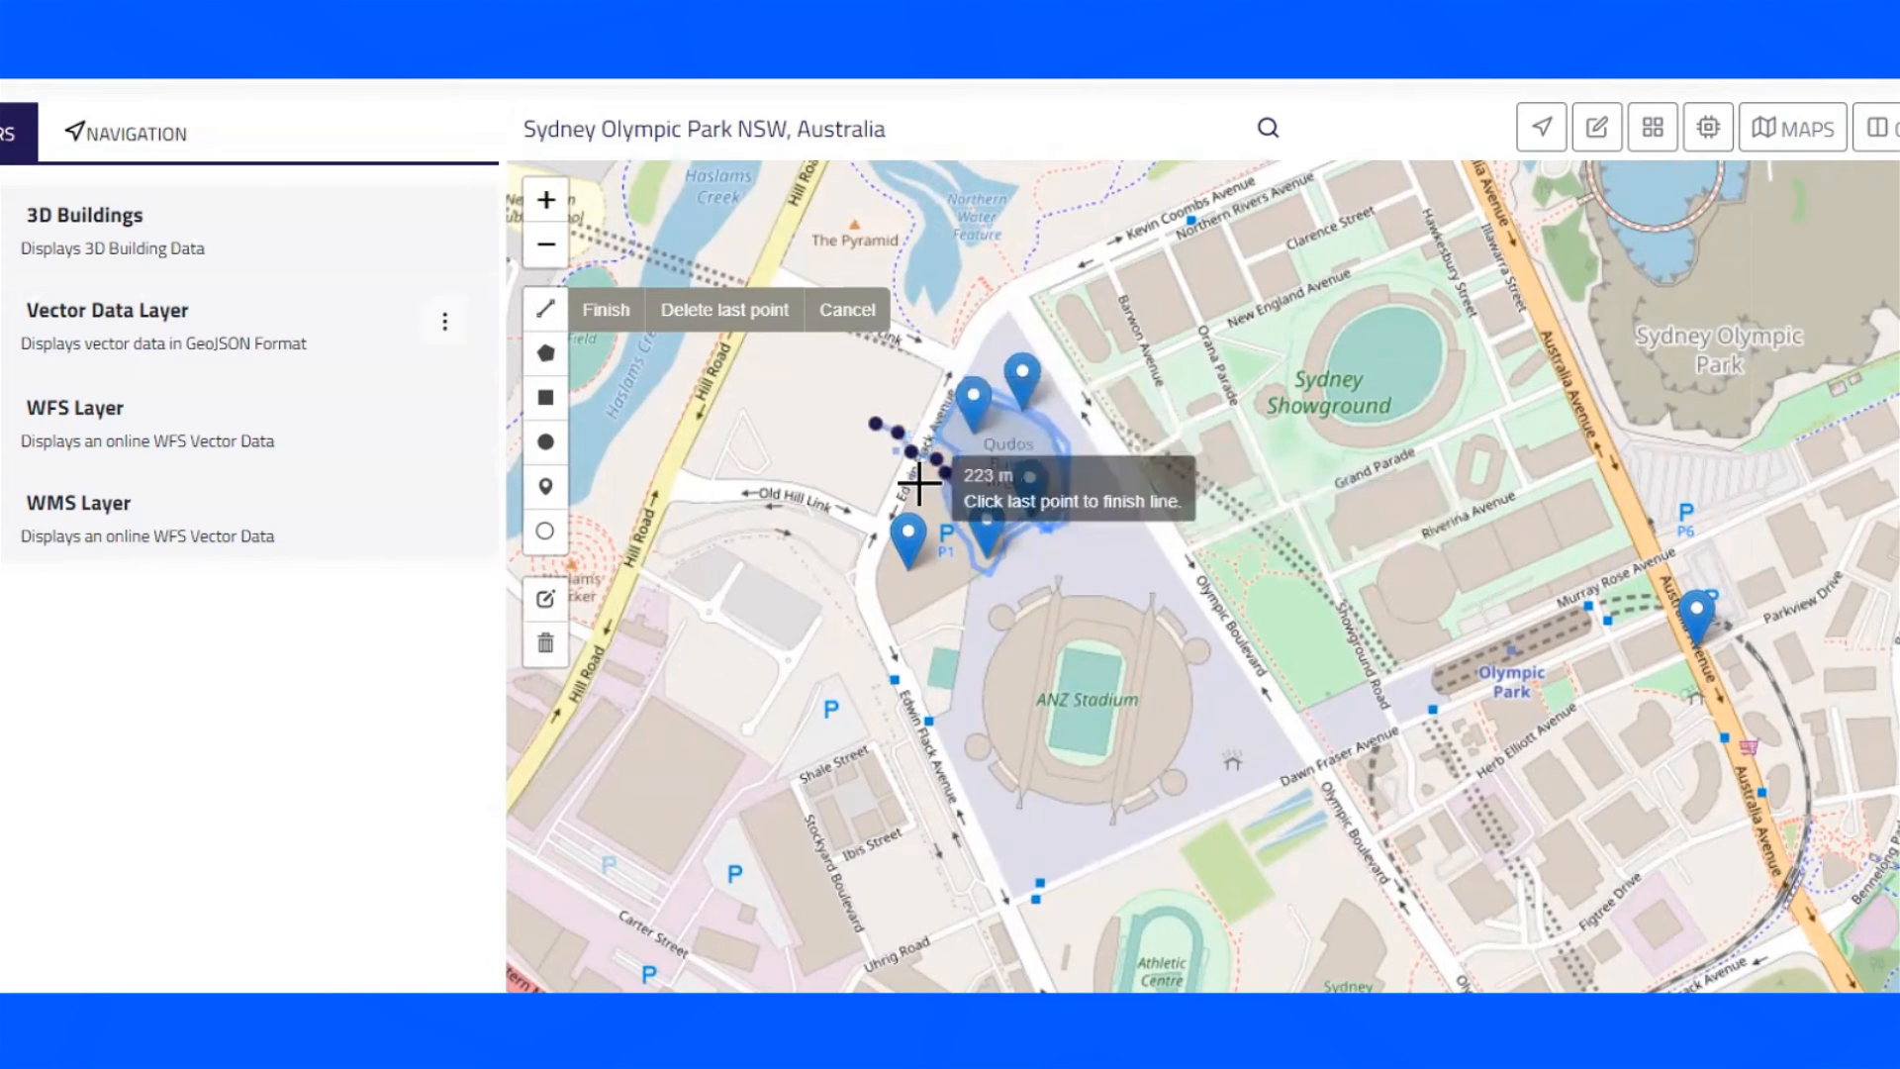
pyautogui.click(875, 424)
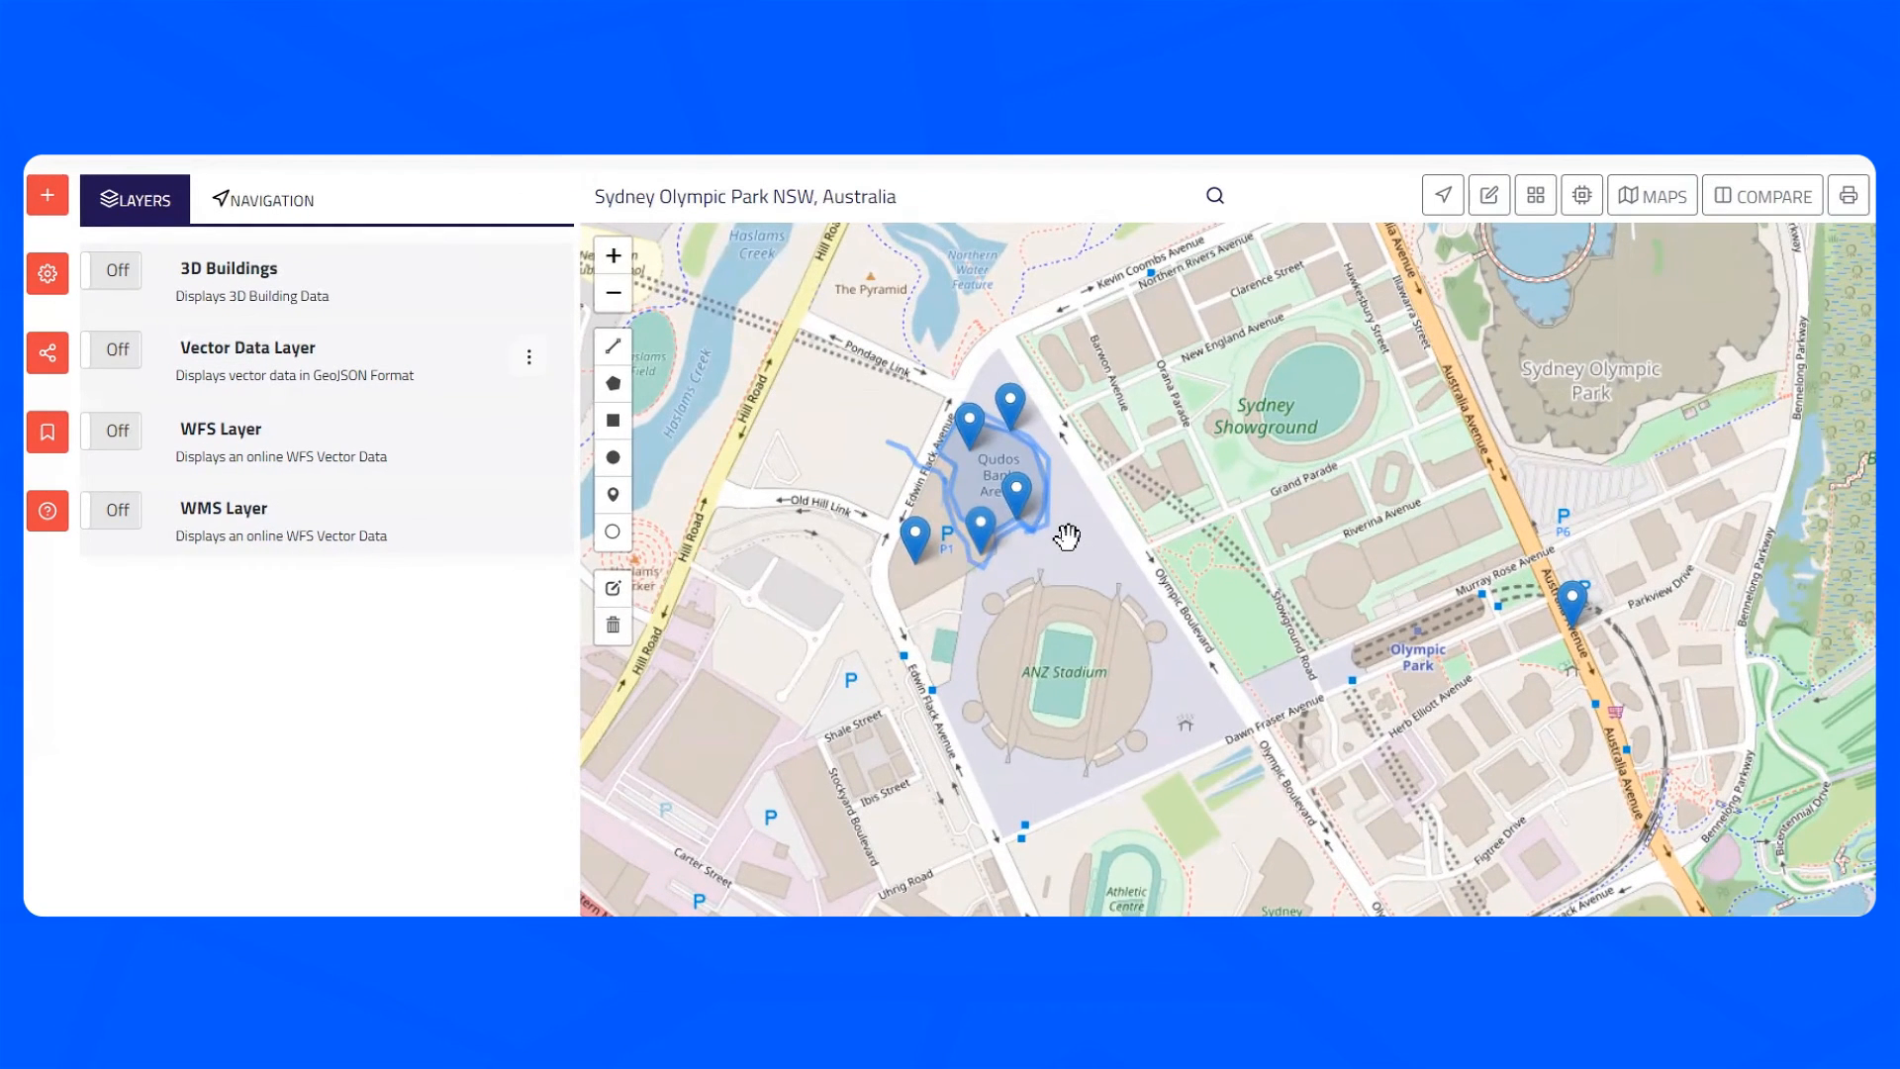
# - Add the local data file sydneyolympicpark_POIs.json to the map through the data catalog
pyautogui.click(42, 198)
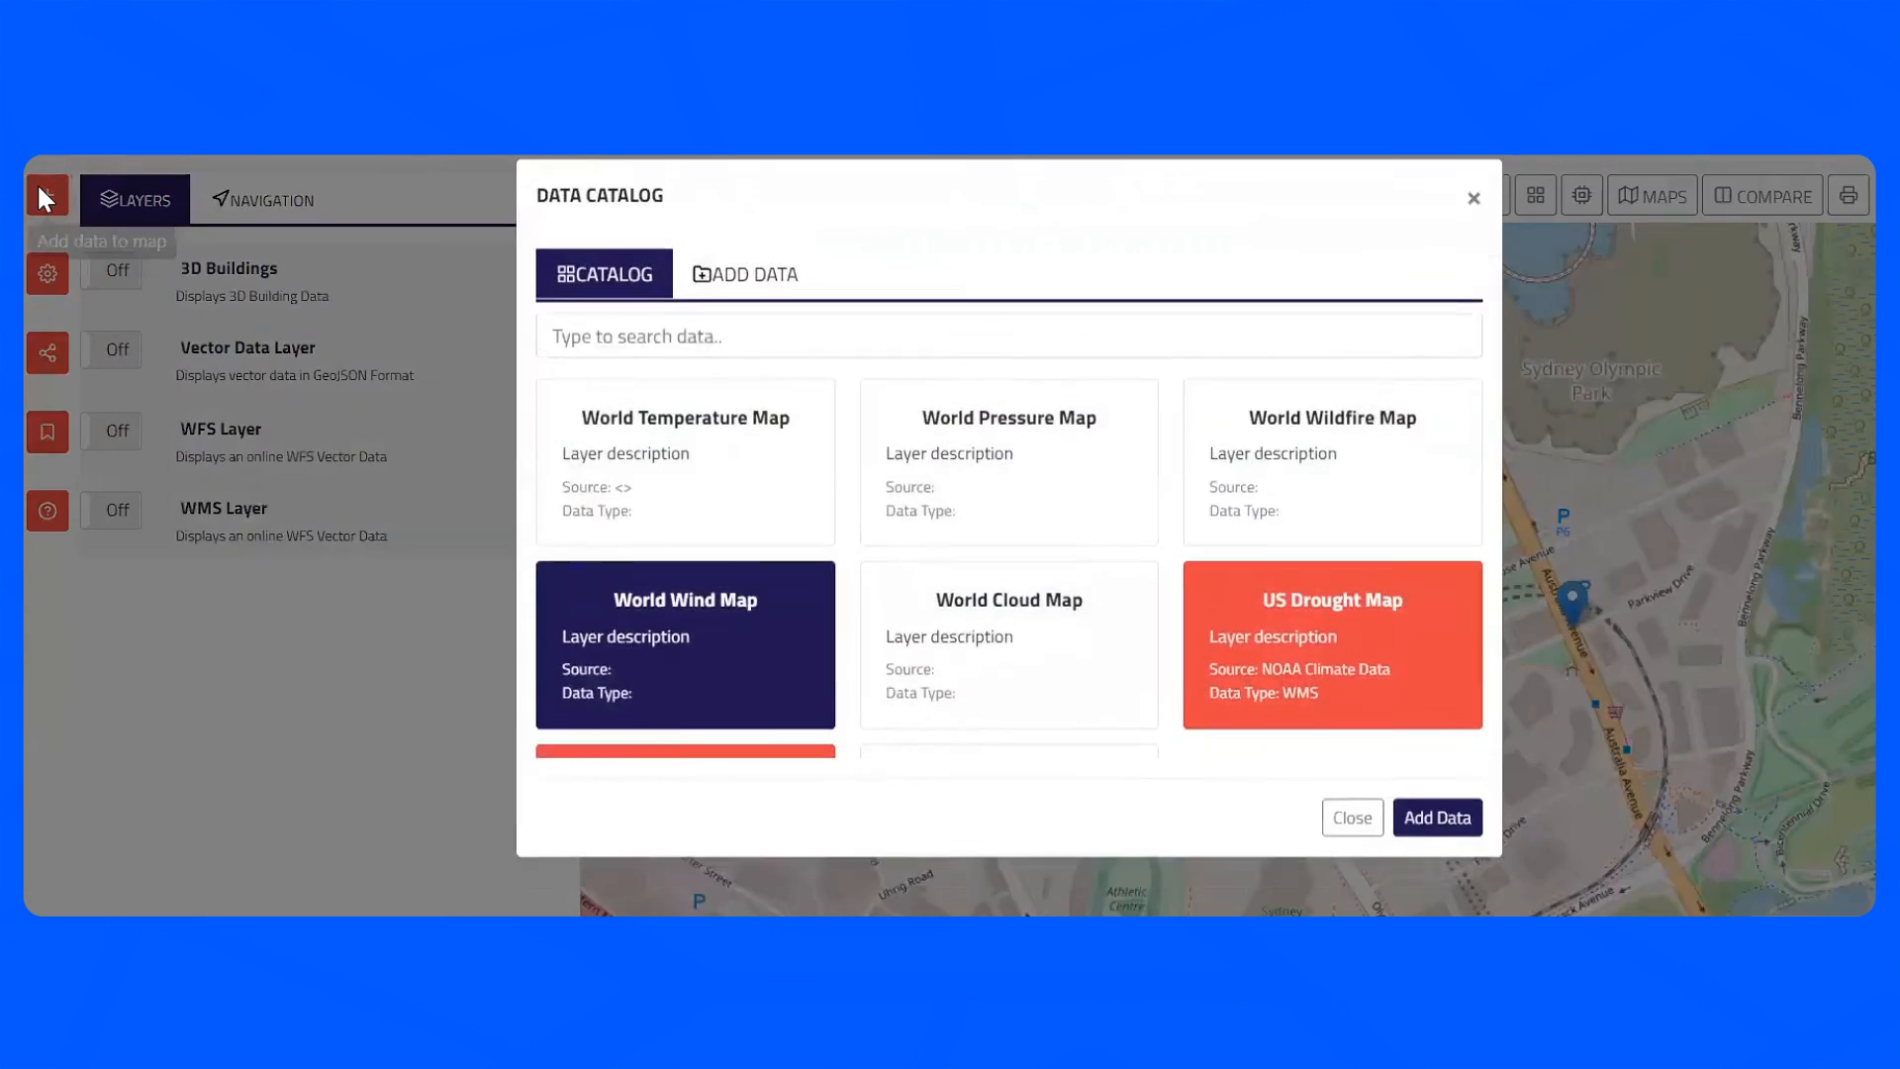
pyautogui.click(742, 315)
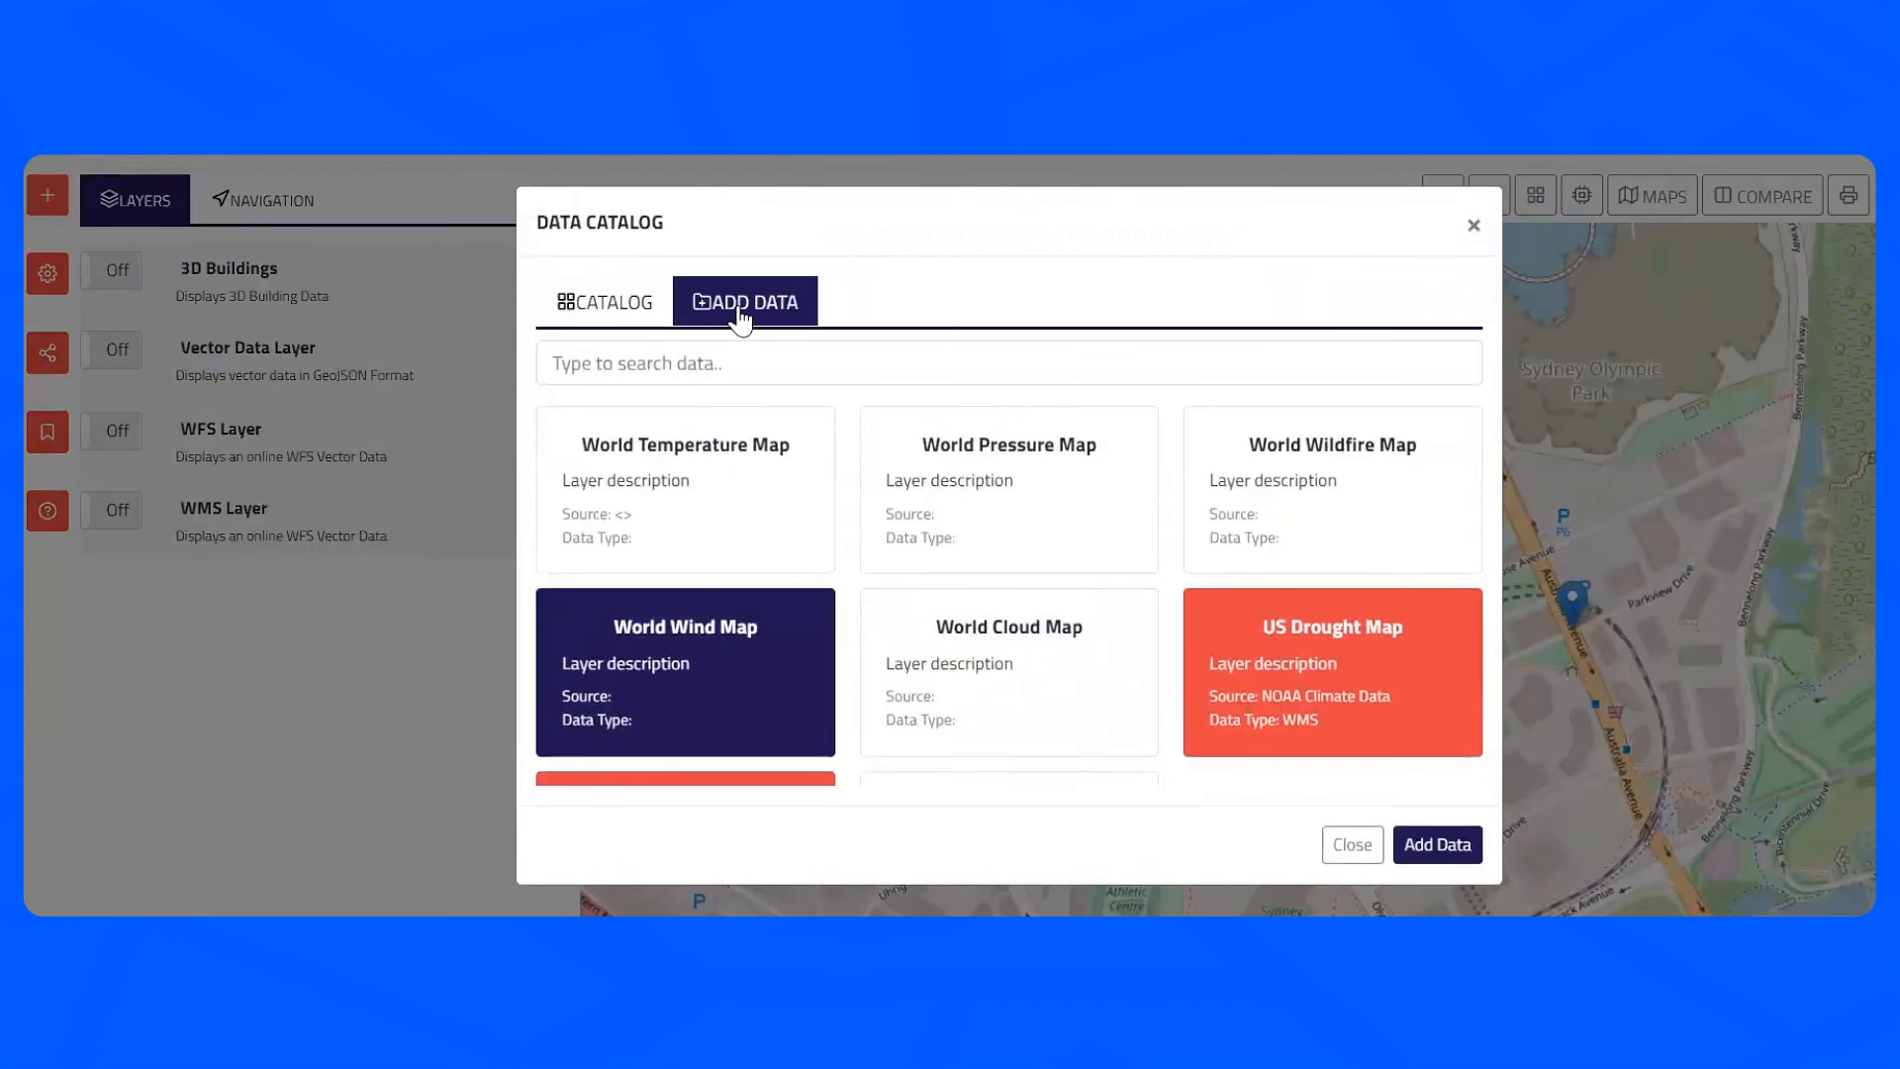
pyautogui.click(1419, 396)
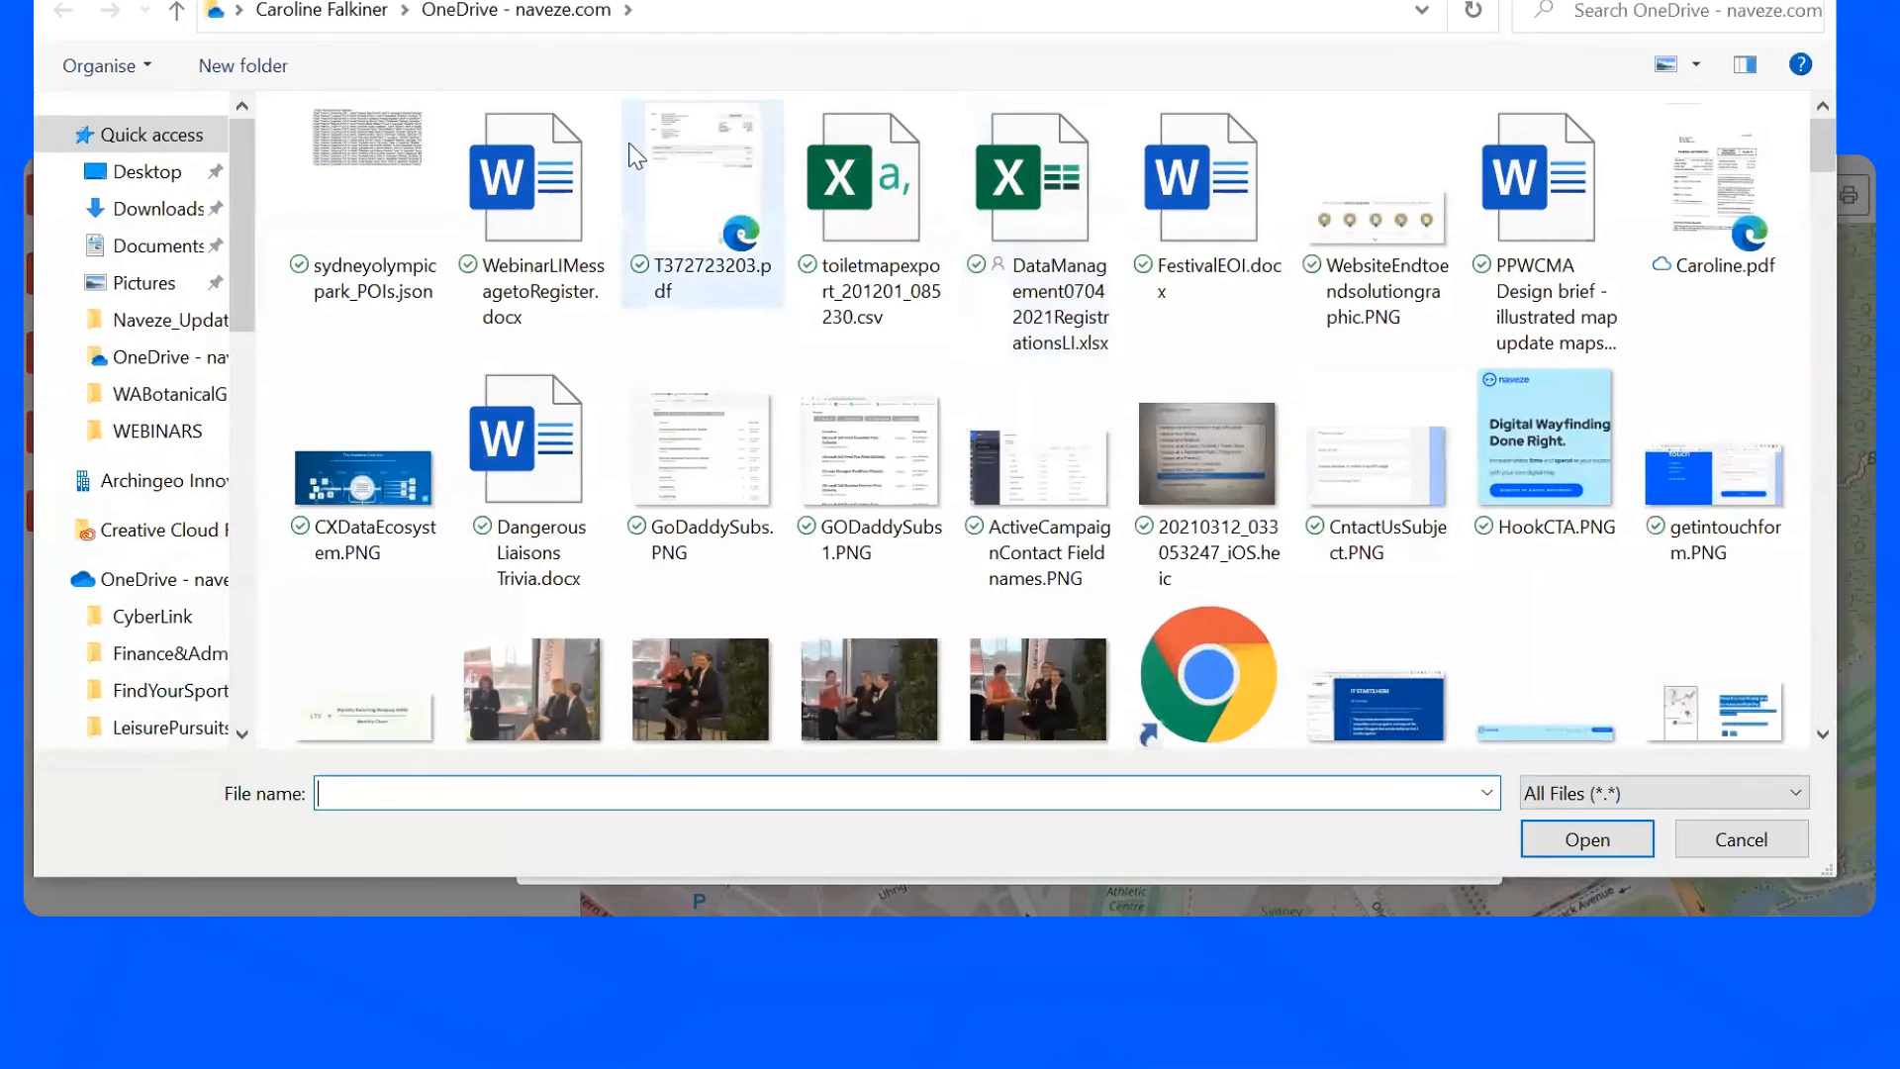
pyautogui.click(382, 139)
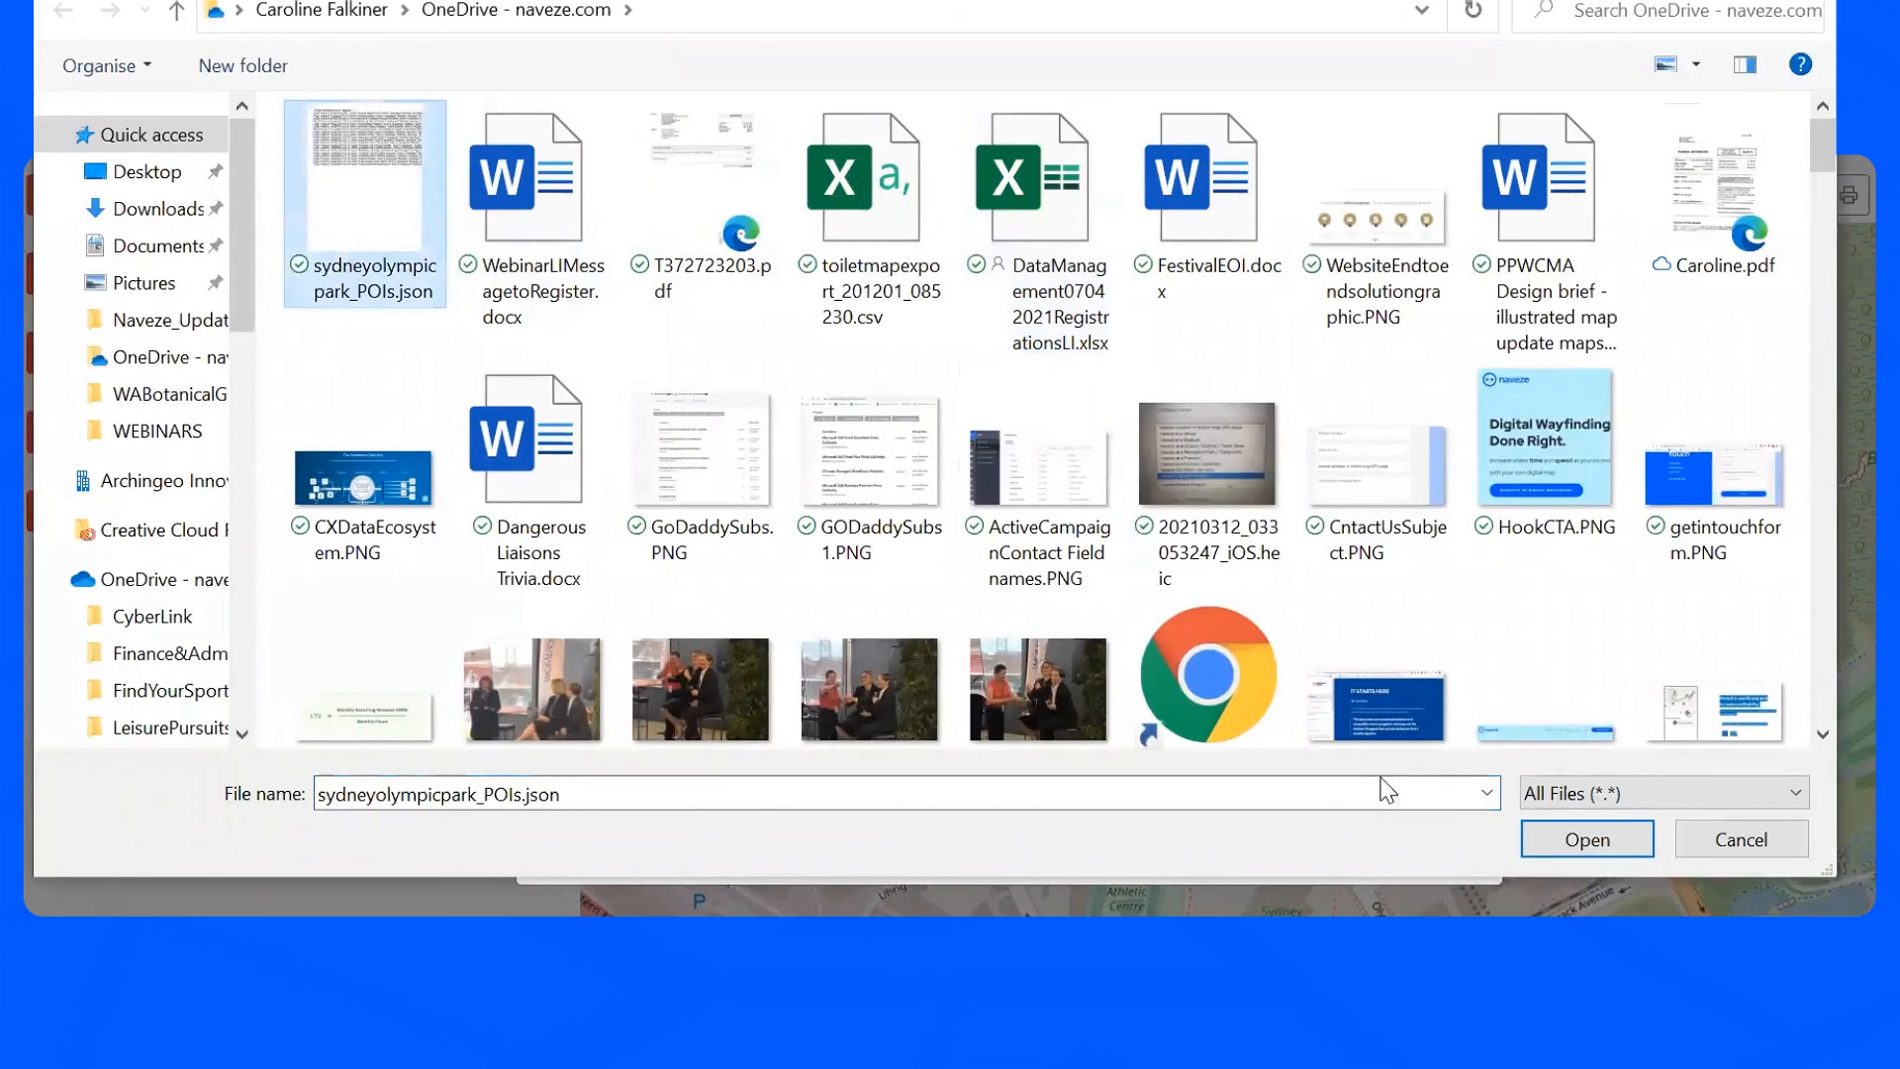
pyautogui.click(1587, 843)
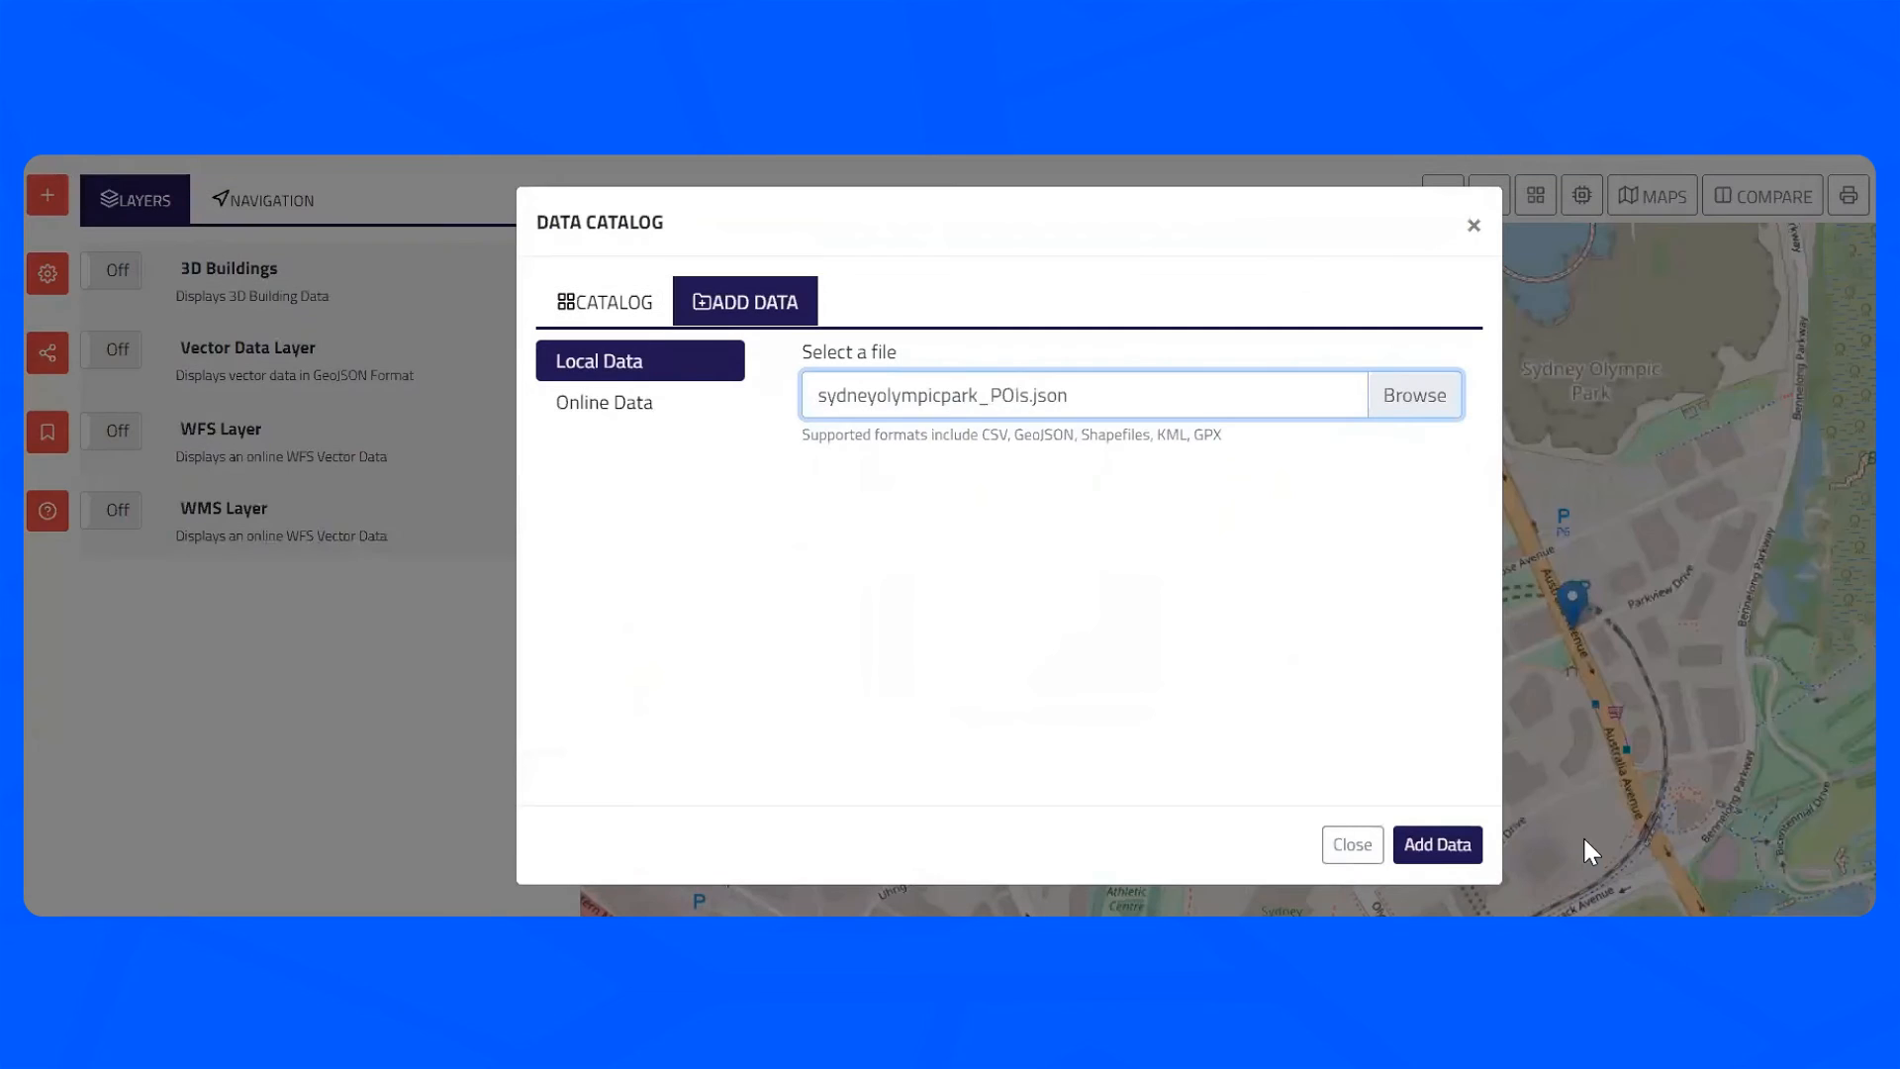
pyautogui.click(1435, 844)
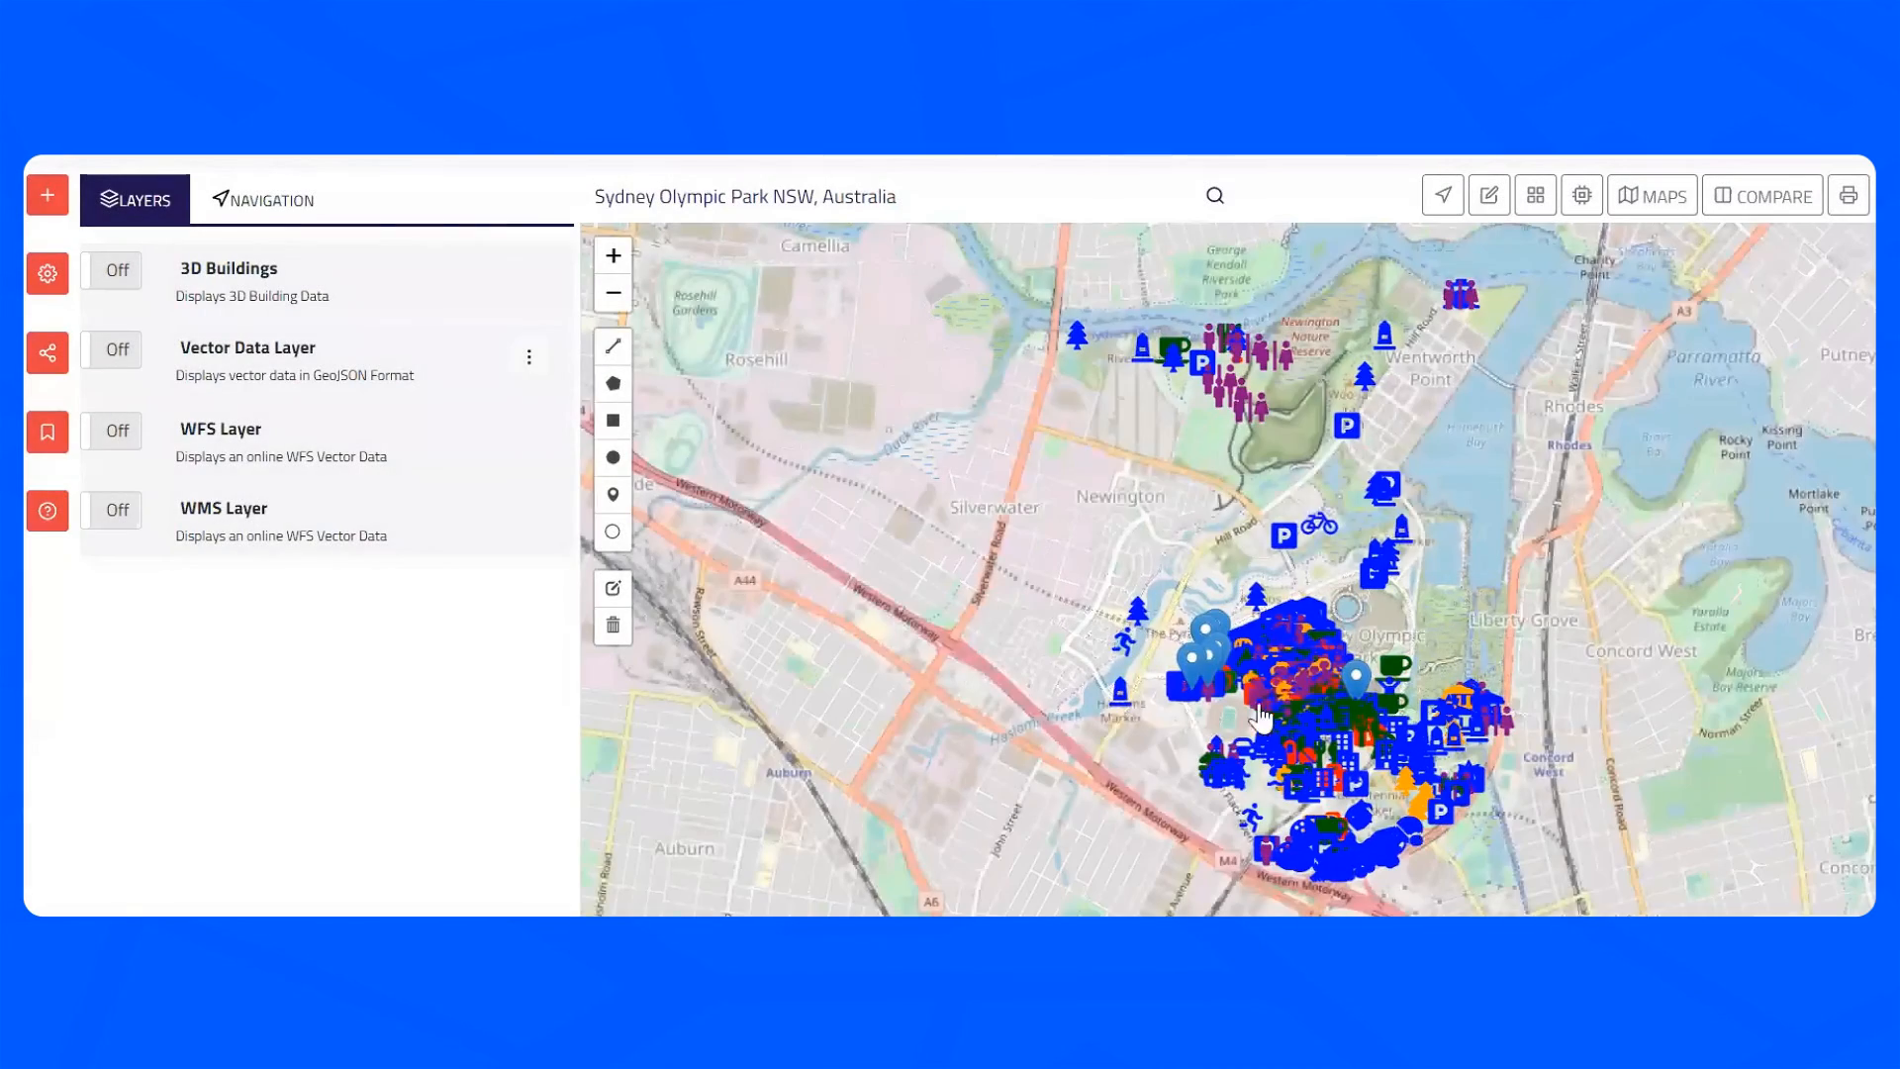
# - Zoom in on the arena and open, then close, the details of the Qudos ticketed Box Office point
pyautogui.scroll(3, 1306, 692)
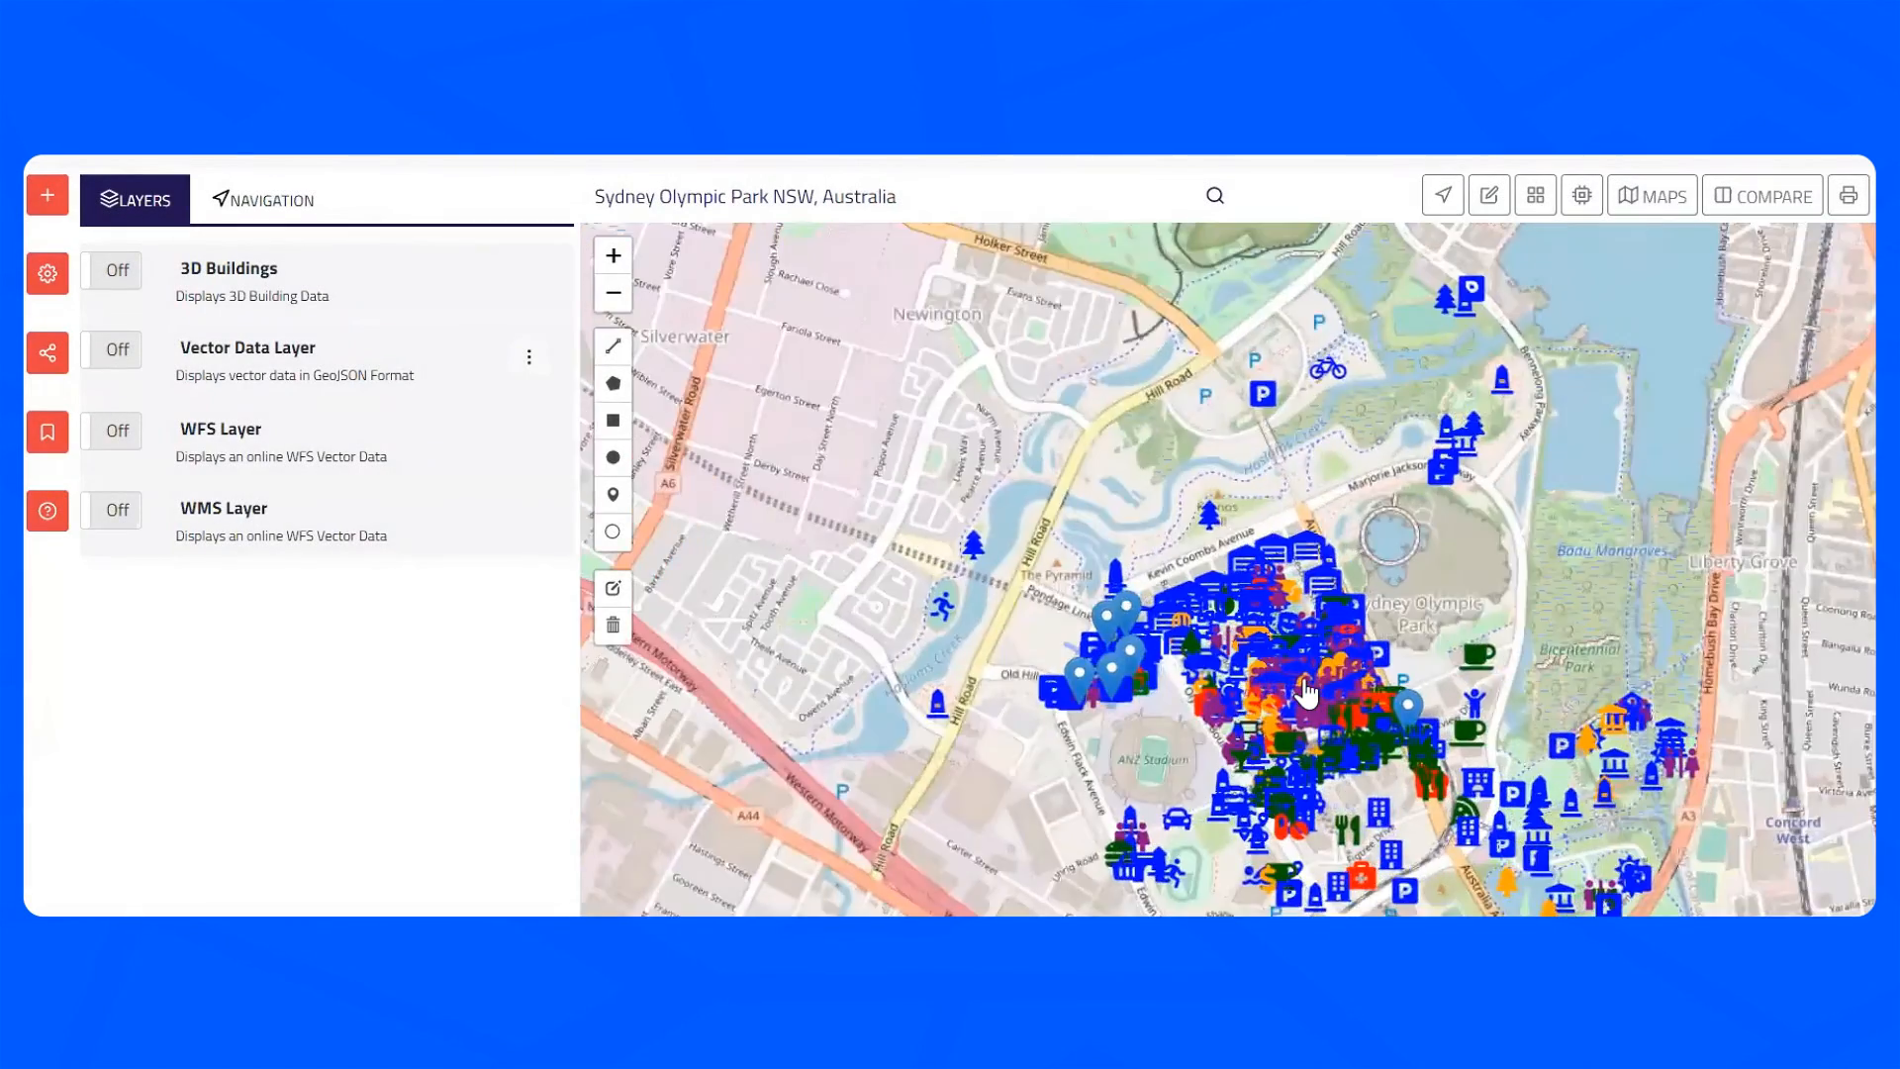
pyautogui.scroll(3, 1306, 692)
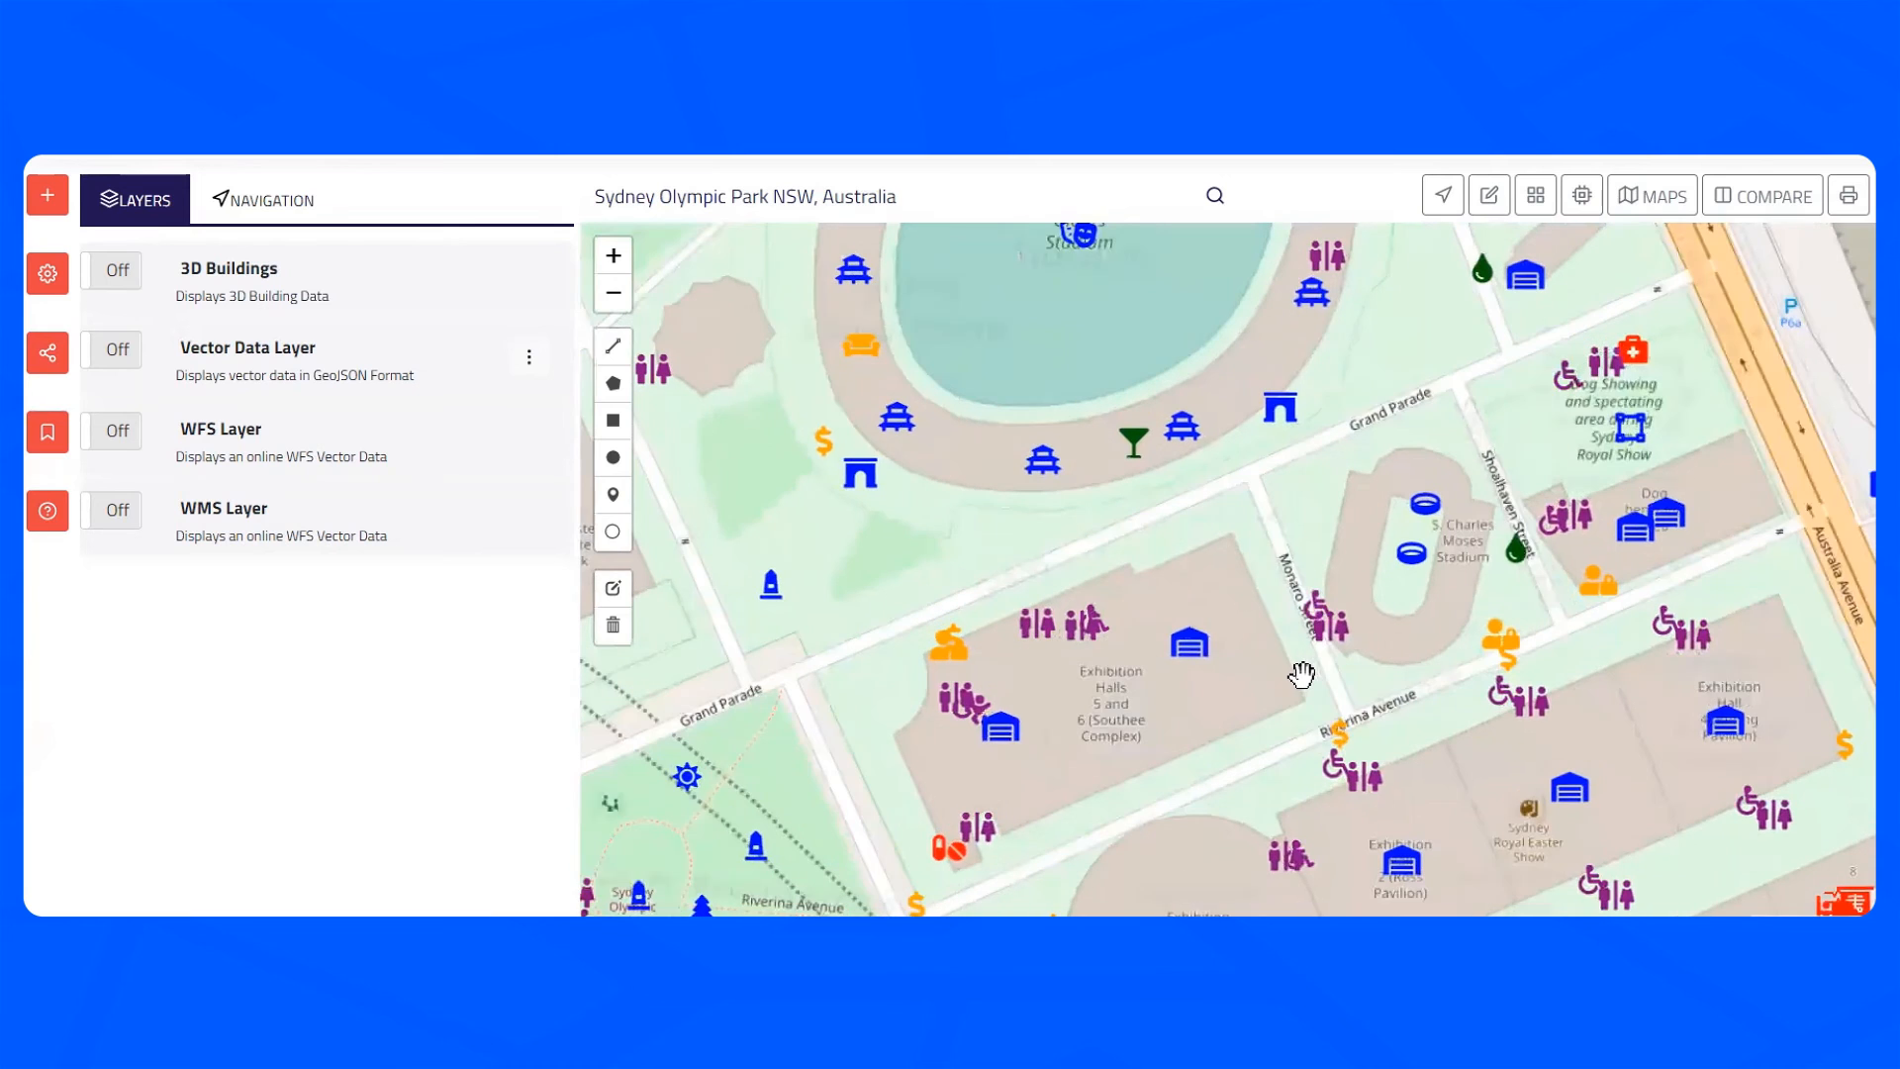
pyautogui.moveTo(945, 378); pyautogui.dragTo(1422, 577)
pyautogui.moveTo(1463, 661); pyautogui.dragTo(1672, 881)
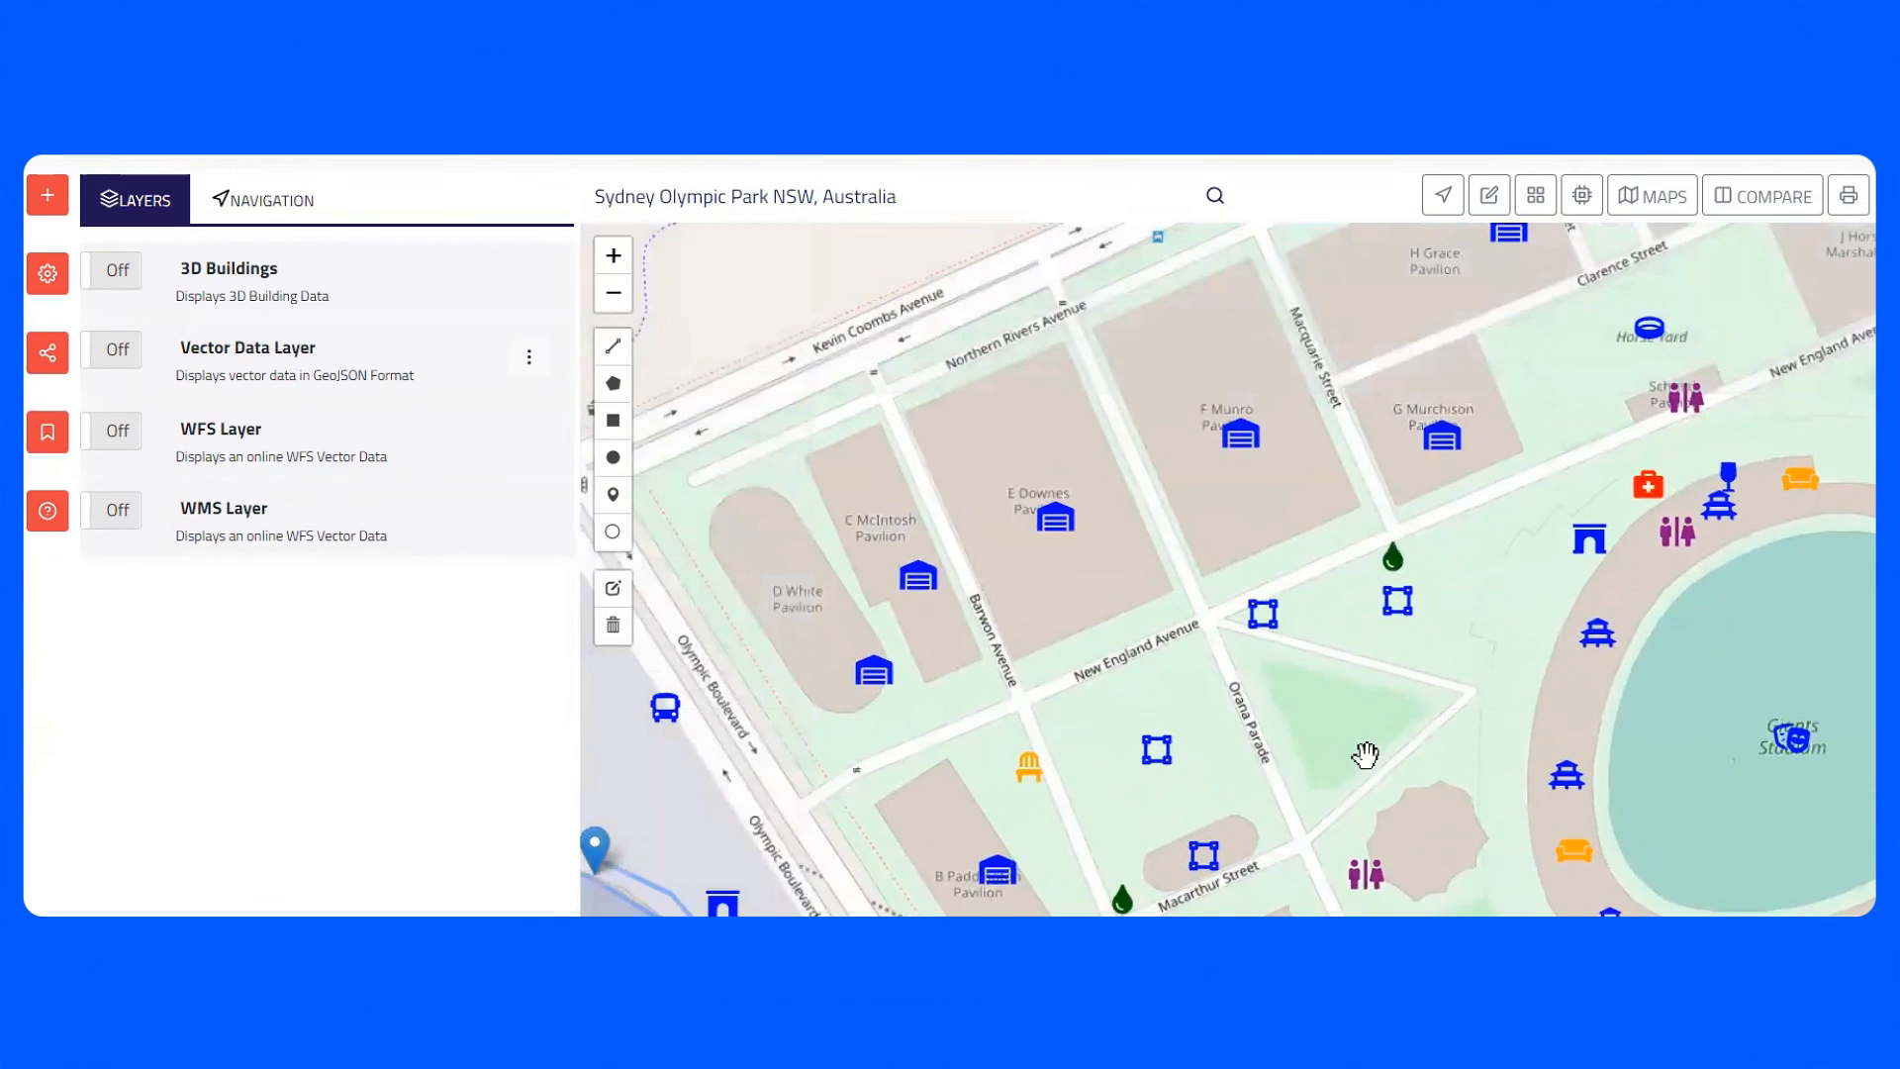
pyautogui.moveTo(891, 743); pyautogui.dragTo(1426, 363)
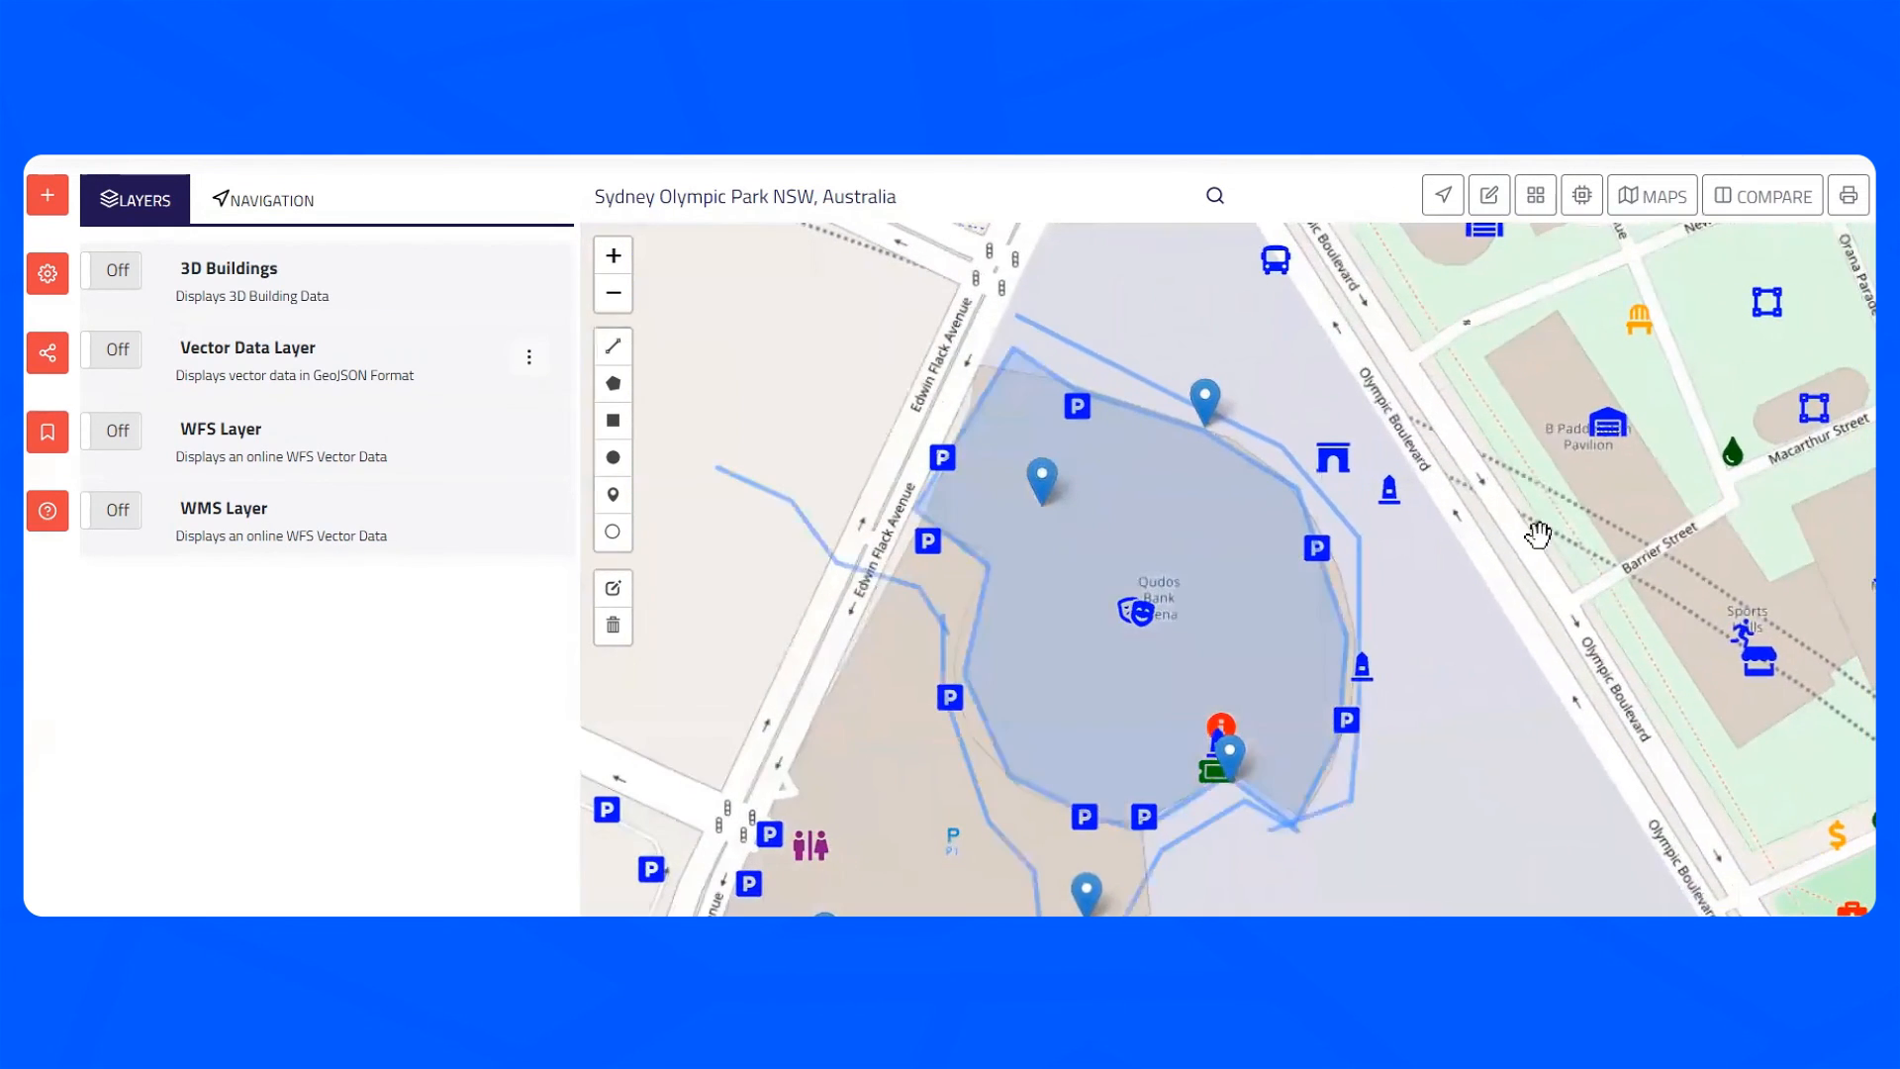
pyautogui.moveTo(1488, 683); pyautogui.dragTo(1399, 532)
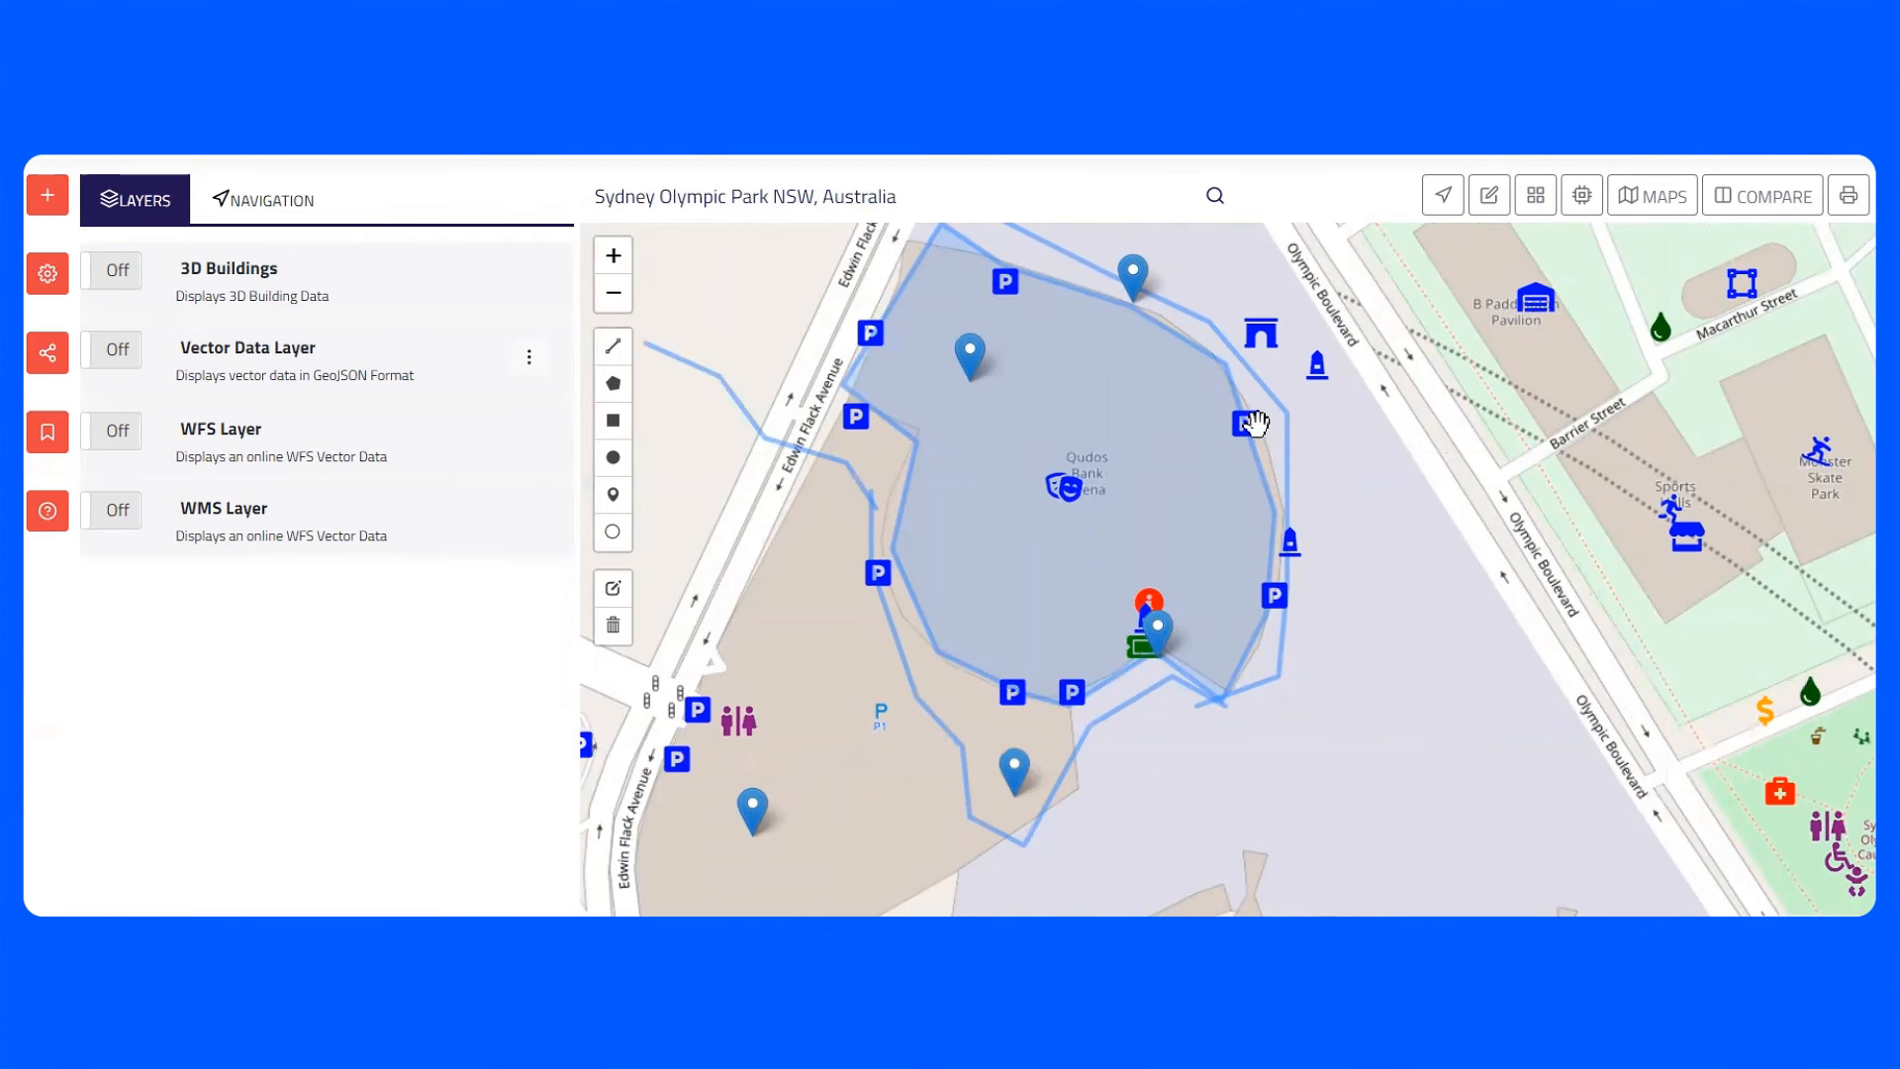
pyautogui.click(1143, 649)
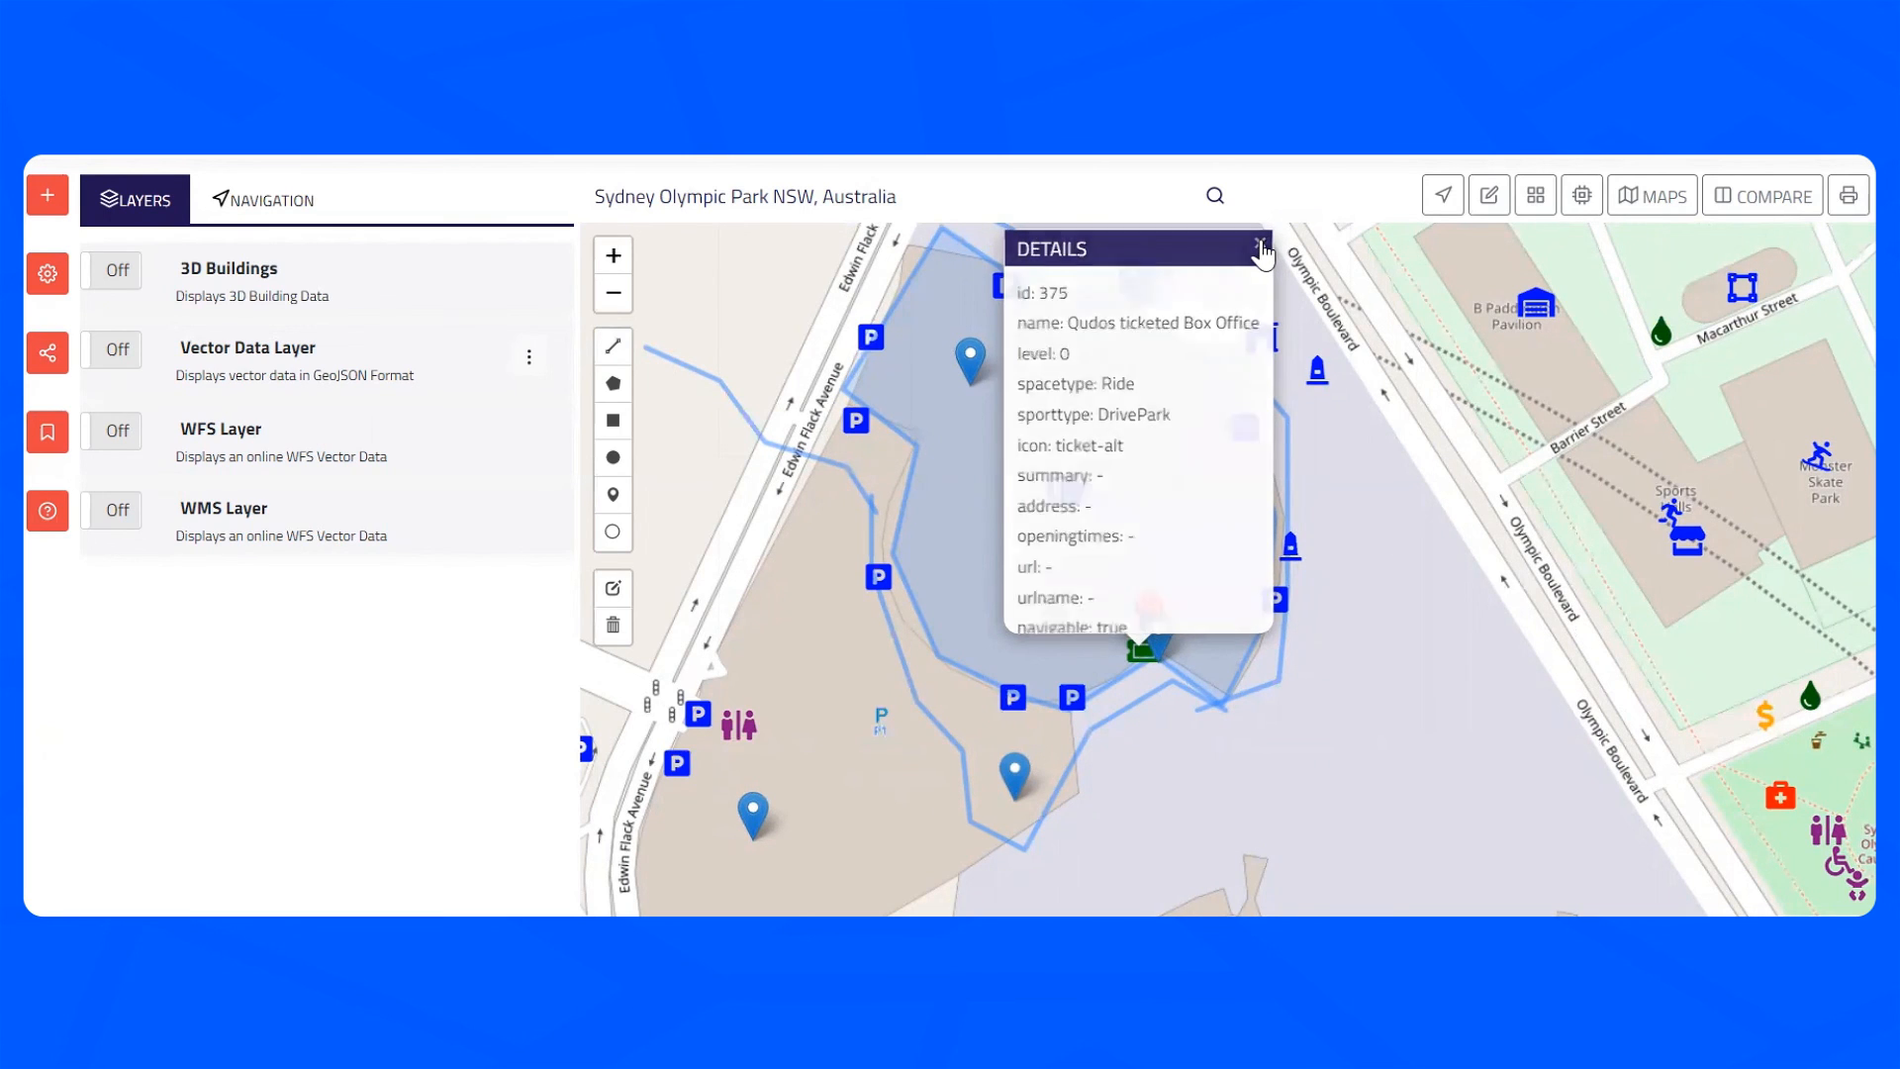
pyautogui.click(1260, 246)
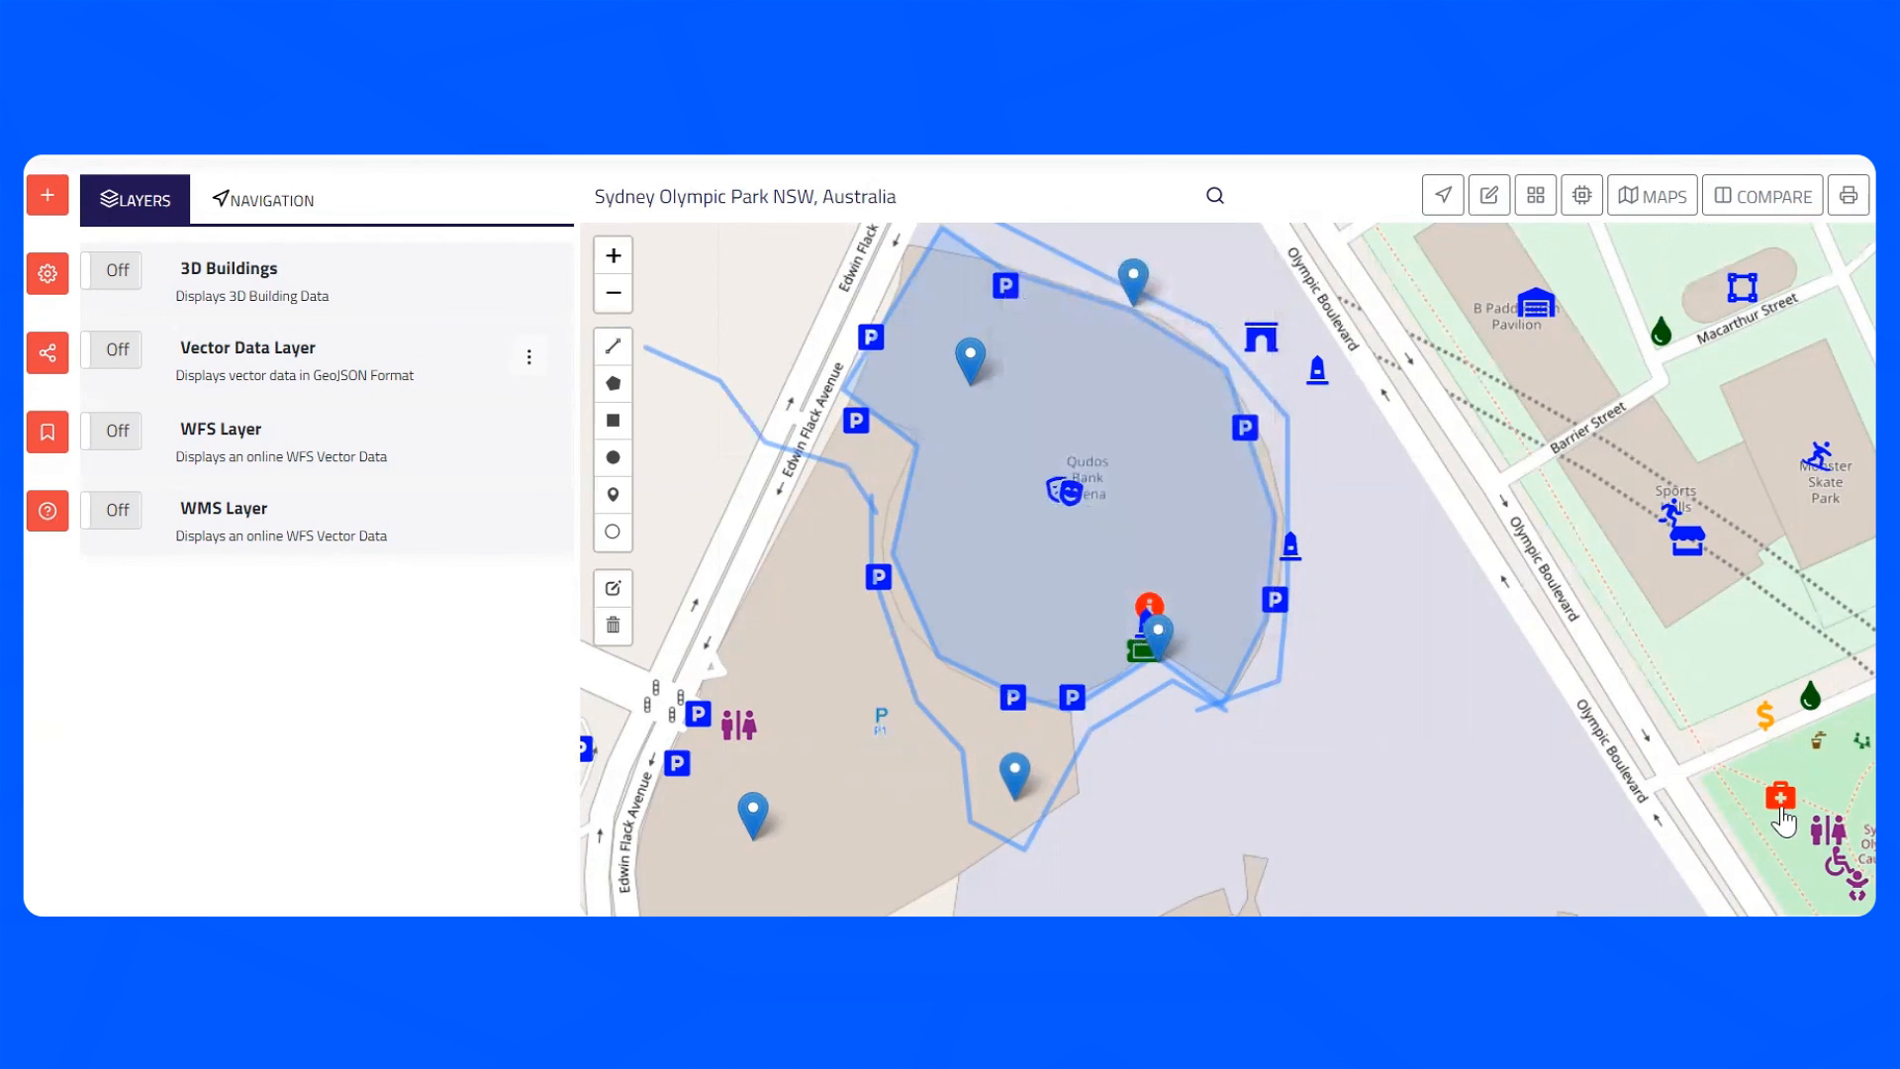